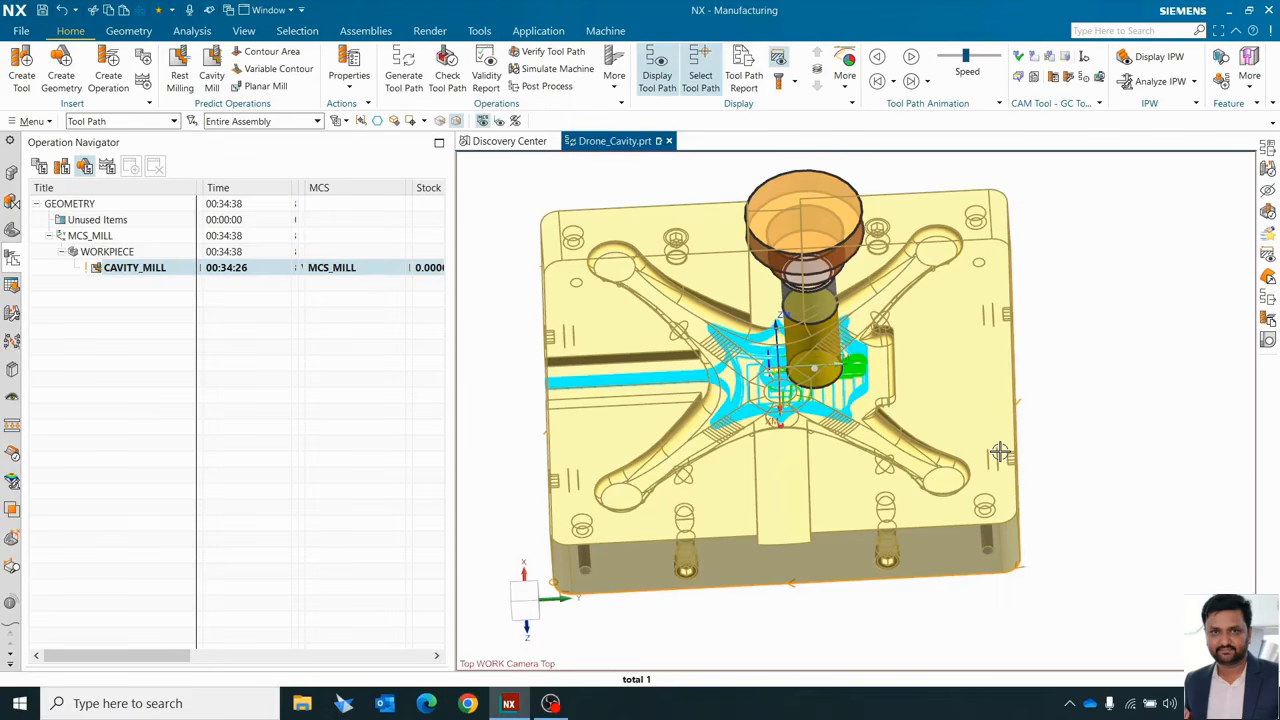
# - Verify the CAVITY_MILL tool path by playing its 3D Dynamic material removal at animation speed 5
pyautogui.rightClick(141, 277)
pyautogui.moveTo(210, 488)
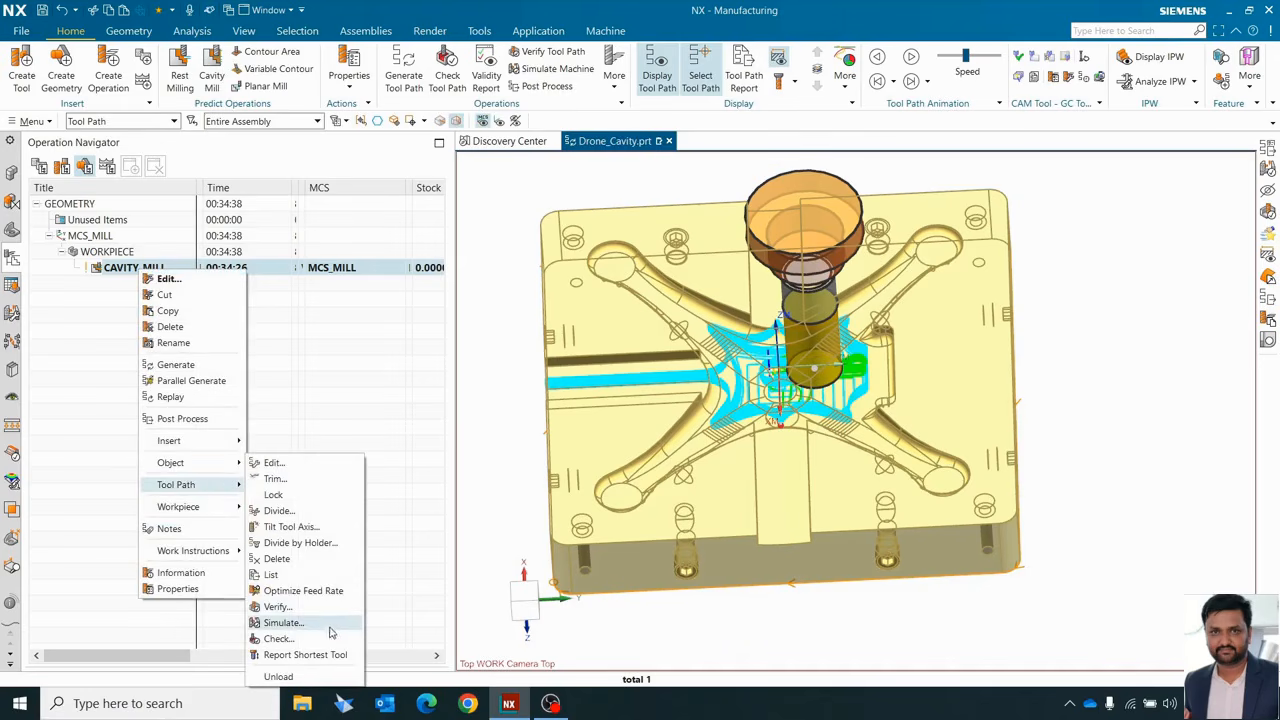
pyautogui.click(324, 609)
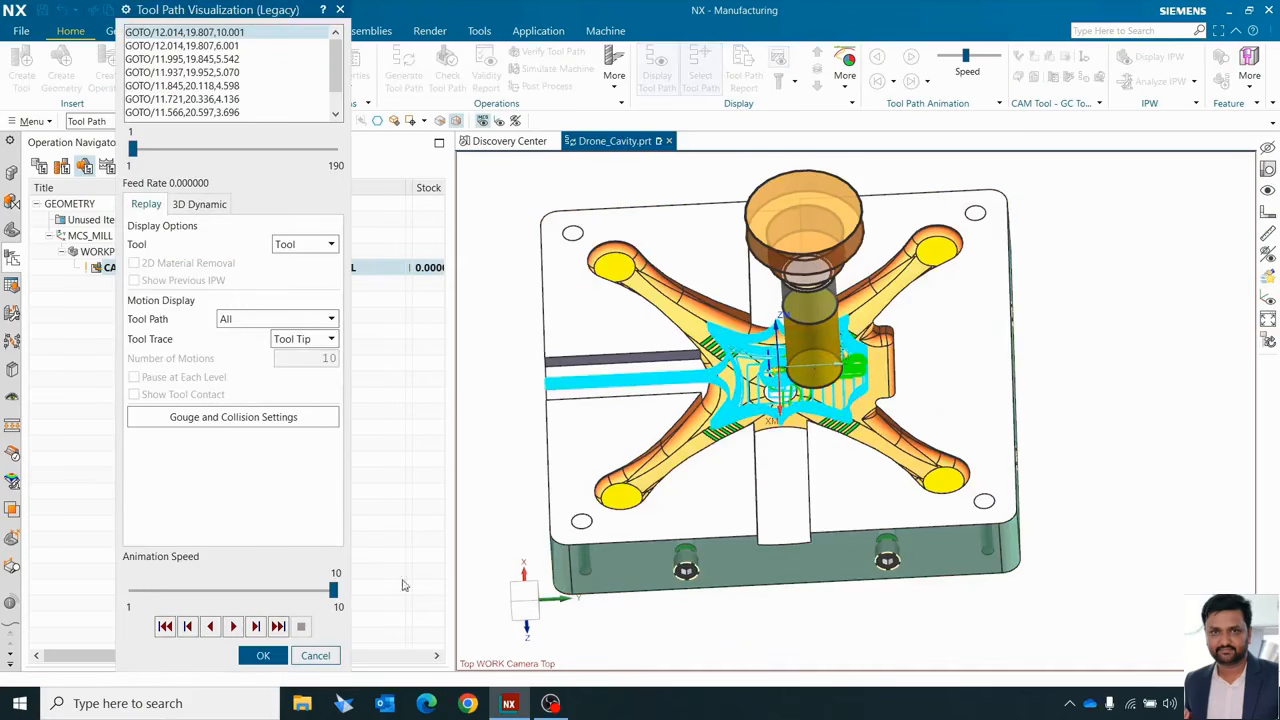
pyautogui.click(199, 204)
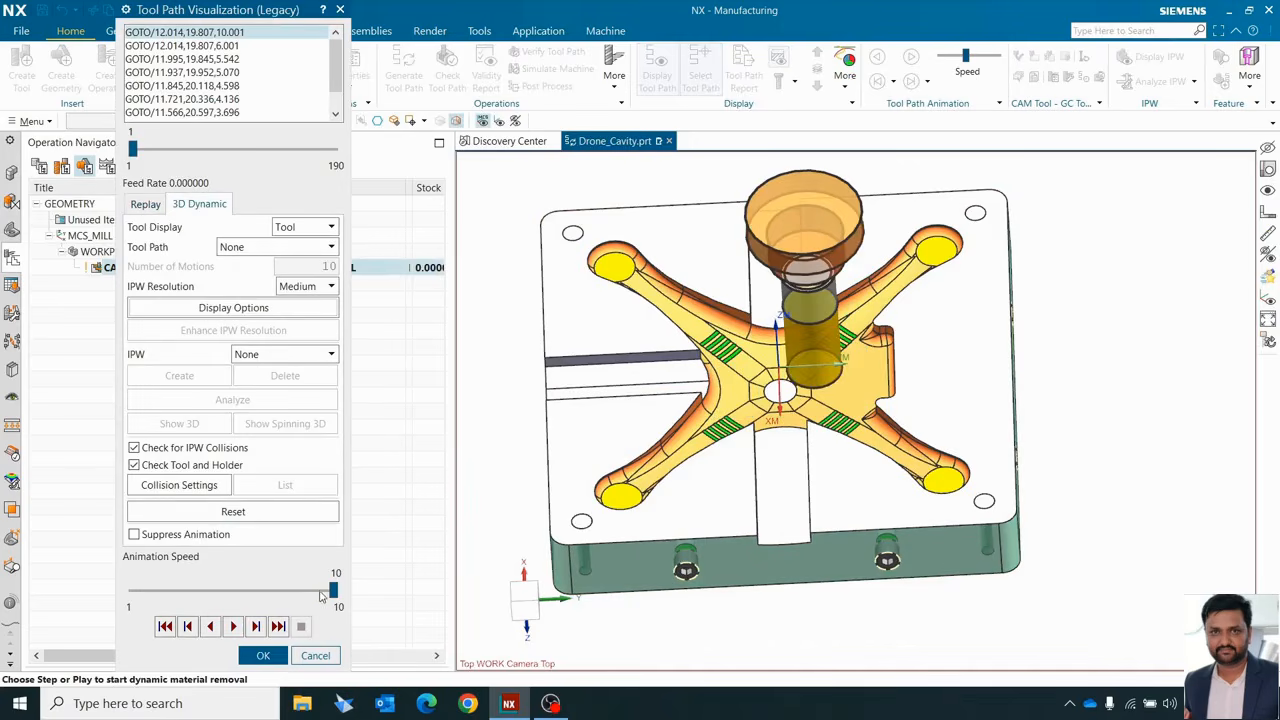
pyautogui.moveTo(331, 593); pyautogui.dragTo(222, 592)
pyautogui.click(233, 626)
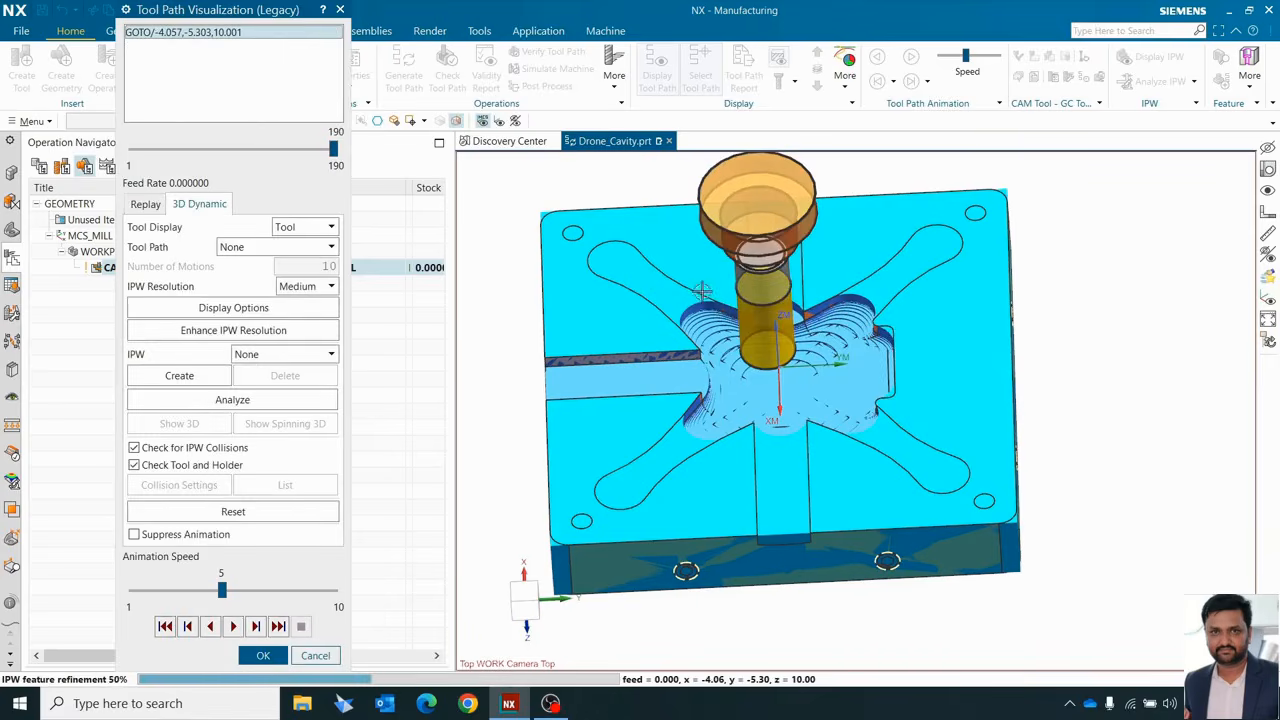
# - Examine the material left in the drone arm channels of the simulated workpiece and close the tool path visualization
pyautogui.scroll(2, 701, 320)
pyautogui.moveTo(701, 320); pyautogui.dragTo(670, 300, button='middle')
pyautogui.scroll(-2, 612, 251)
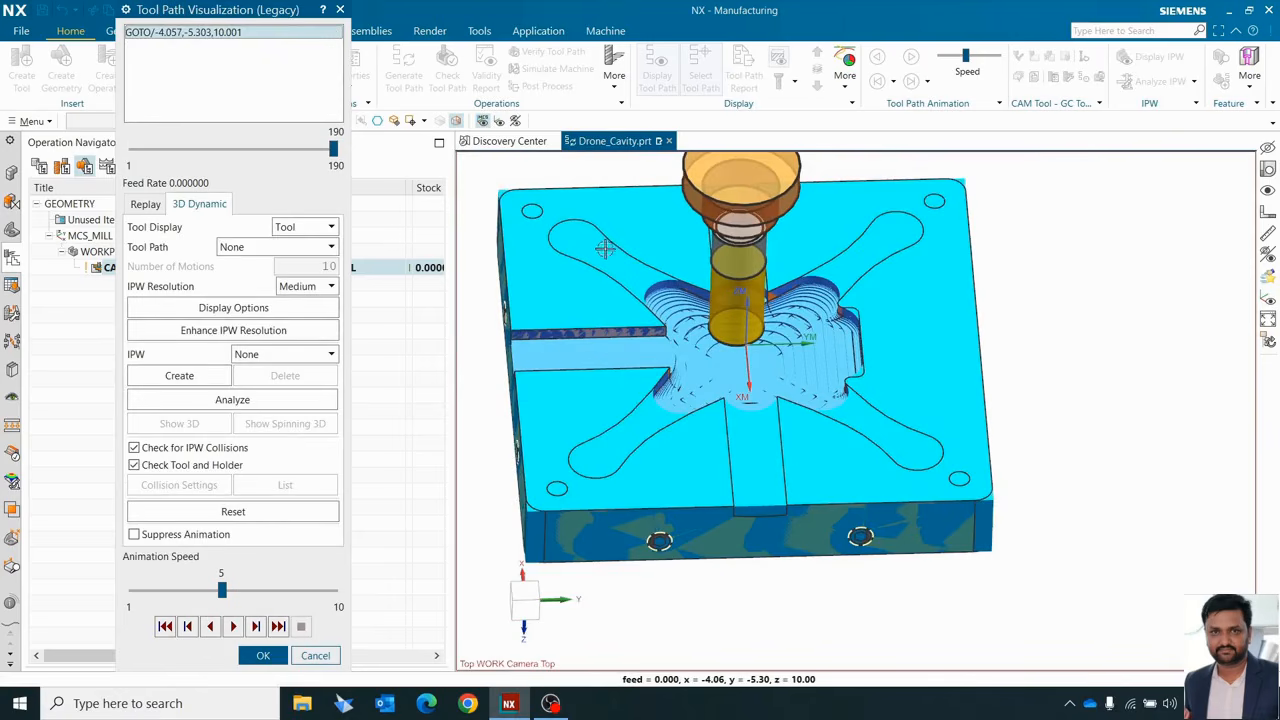
pyautogui.moveTo(804, 300); pyautogui.dragTo(800, 305, button='middle')
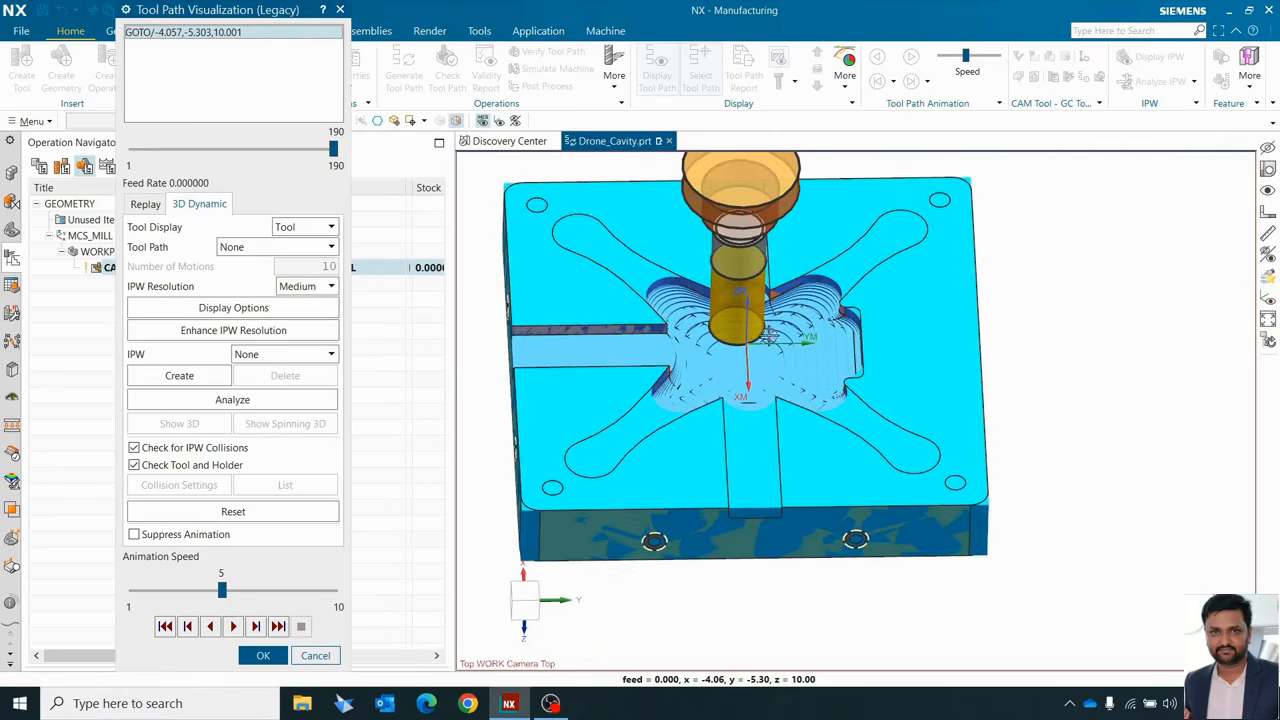
pyautogui.click(263, 656)
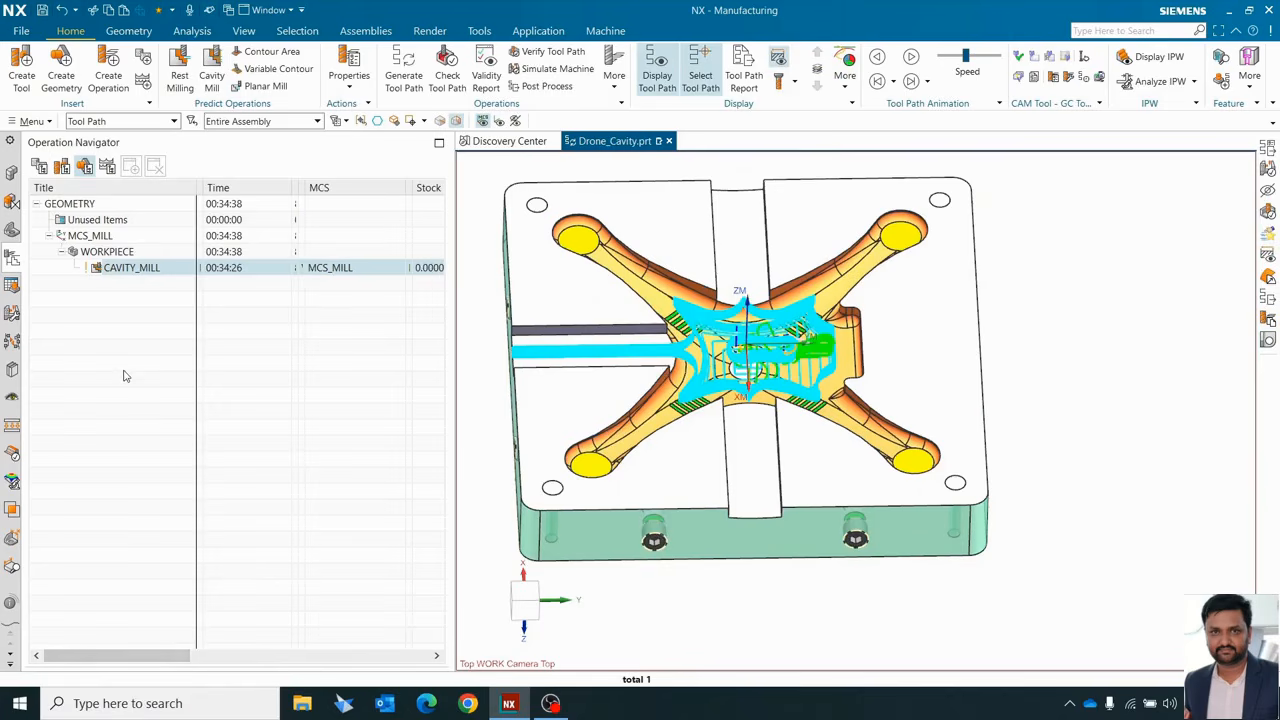
# - Measure the minimum distance between two opposite side faces of one drone arm in the cavity, without keeping the measurement
pyautogui.moveTo(480, 297); pyautogui.dragTo(629, 240, button='middle')
pyautogui.scroll(4, 648, 252)
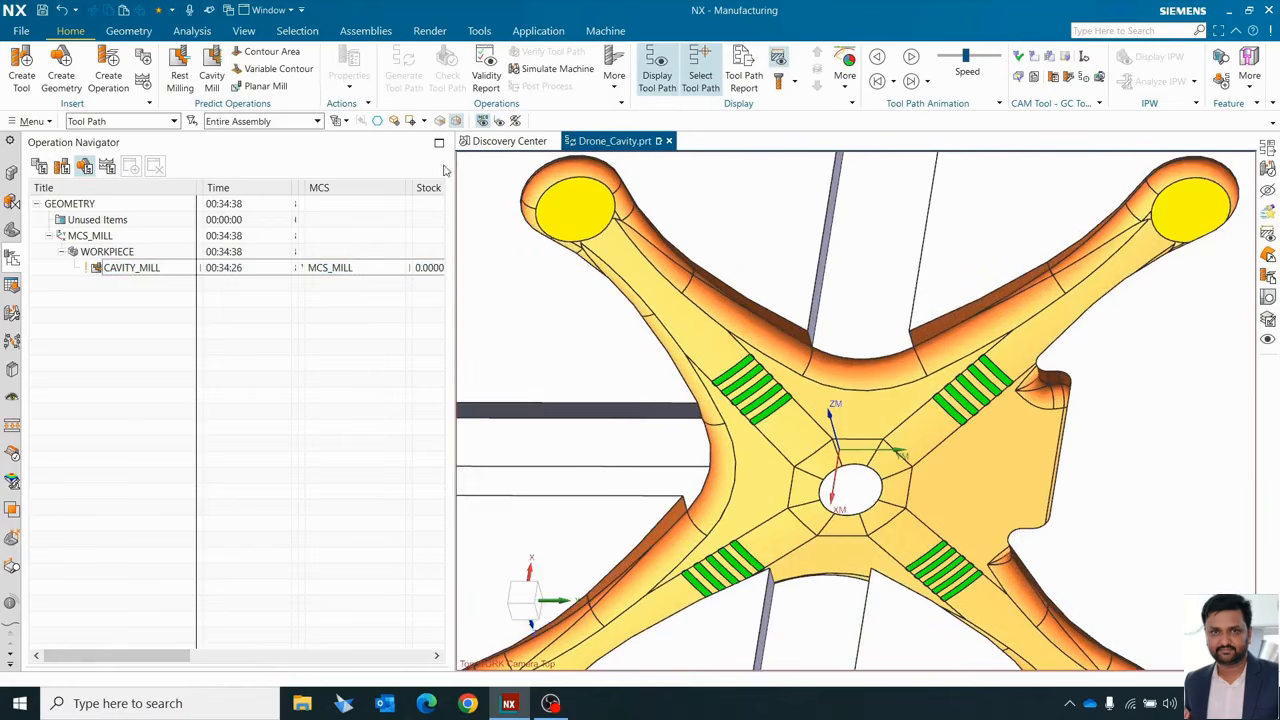
pyautogui.moveTo(709, 468); pyautogui.dragTo(710, 452, button='middle')
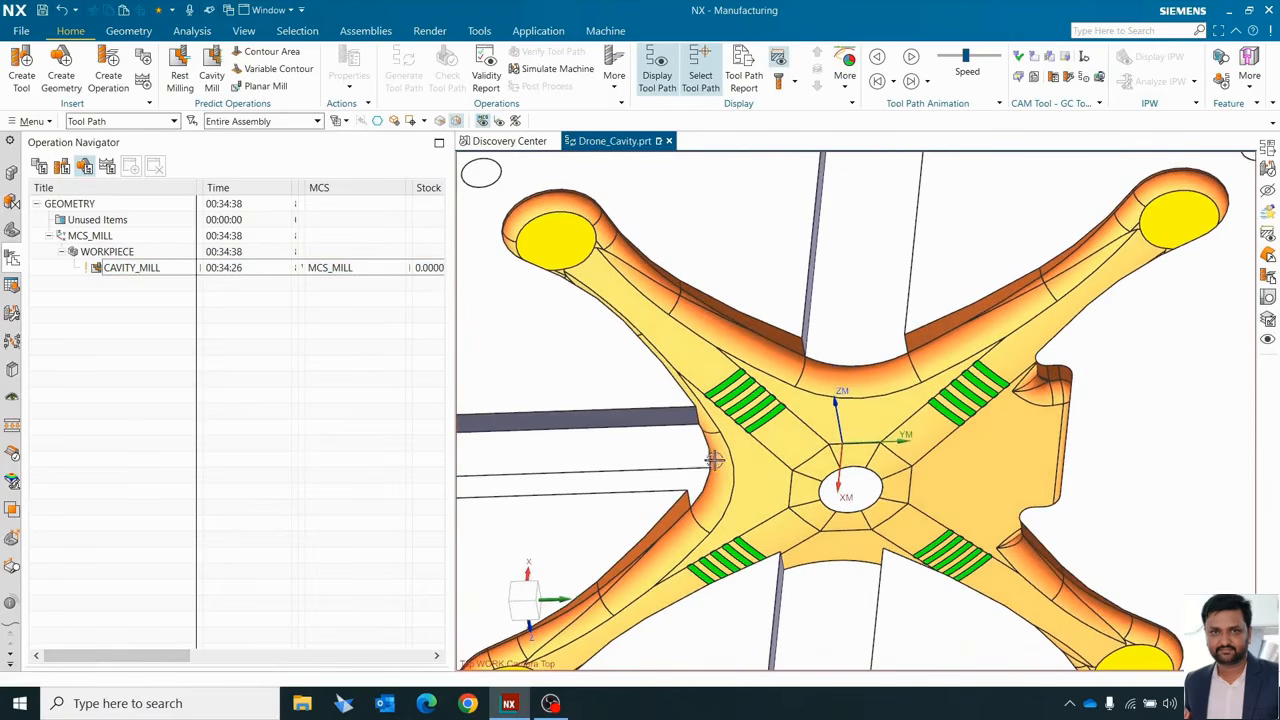
pyautogui.click(194, 31)
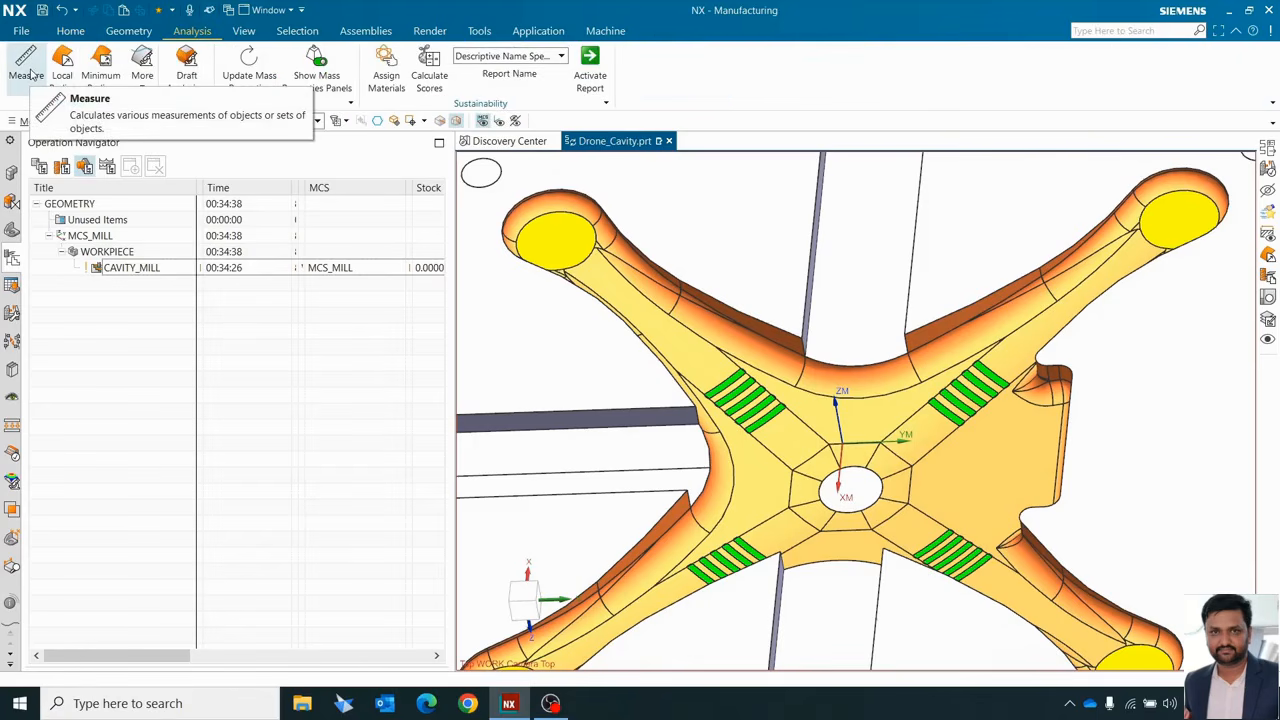
pyautogui.click(27, 68)
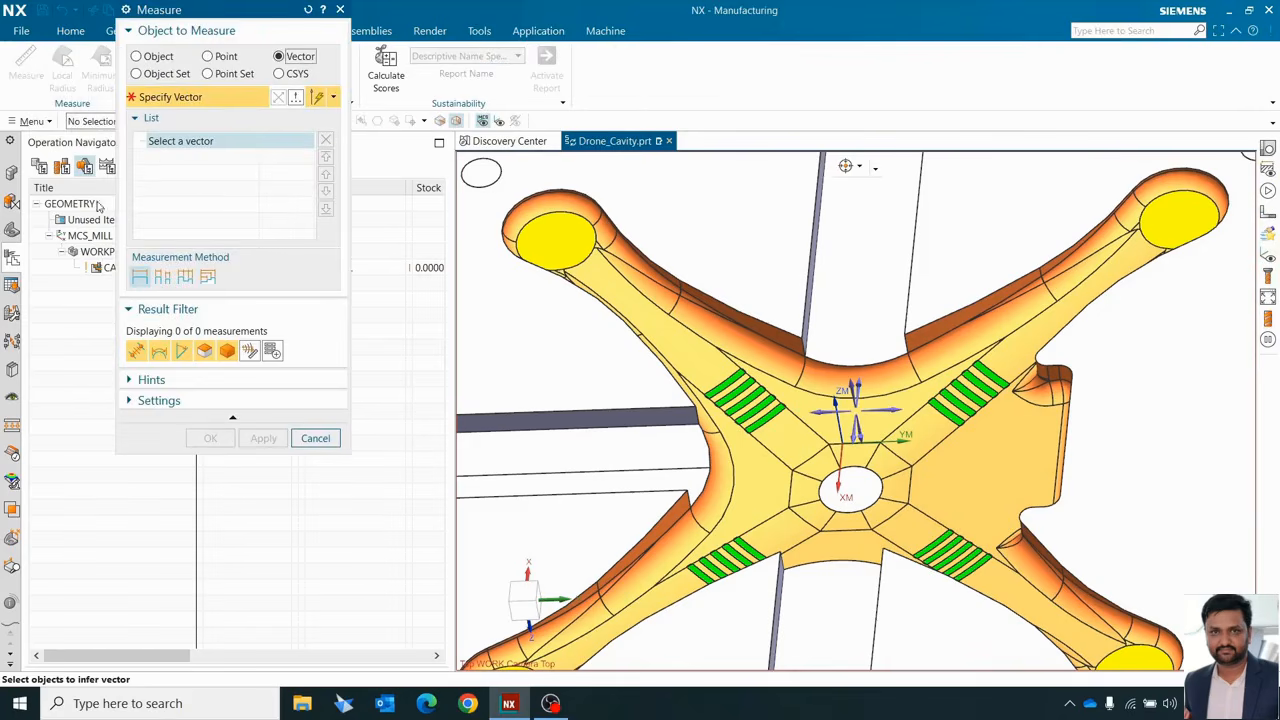
pyautogui.moveTo(212, 15); pyautogui.dragTo(296, 47)
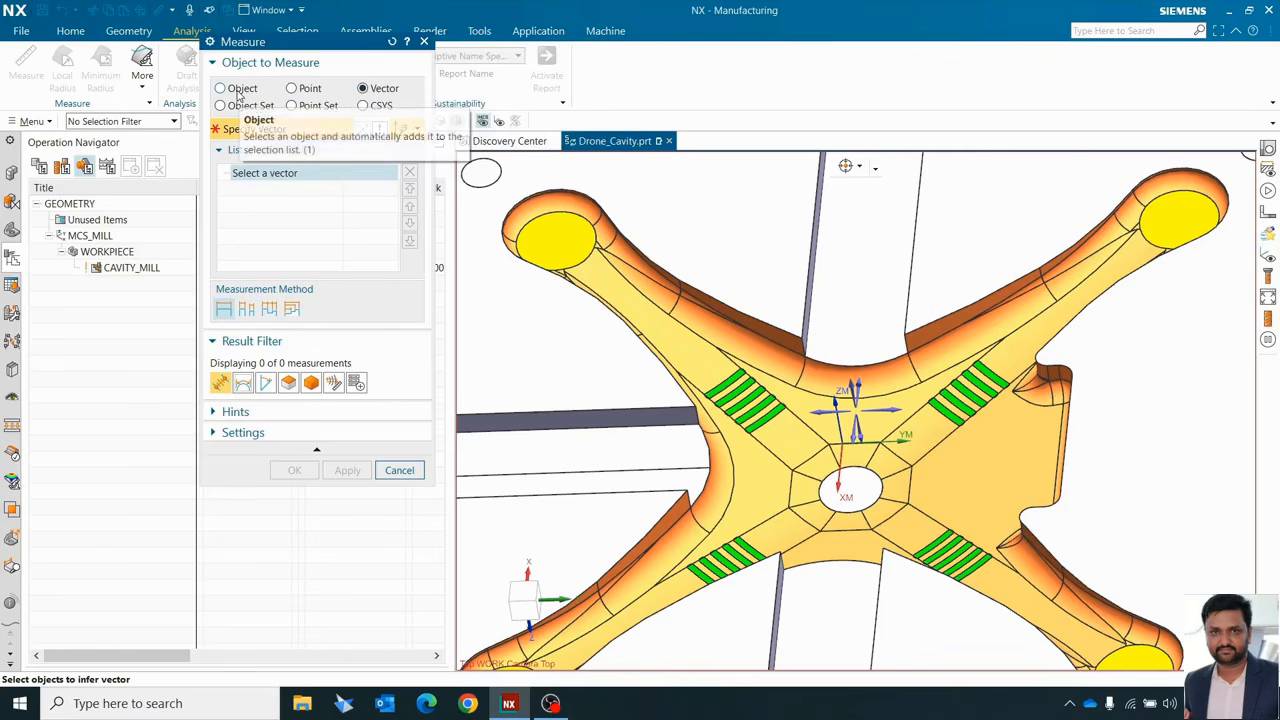
pyautogui.click(222, 89)
pyautogui.moveTo(591, 314); pyautogui.dragTo(711, 313, button='middle')
pyautogui.click(658, 297)
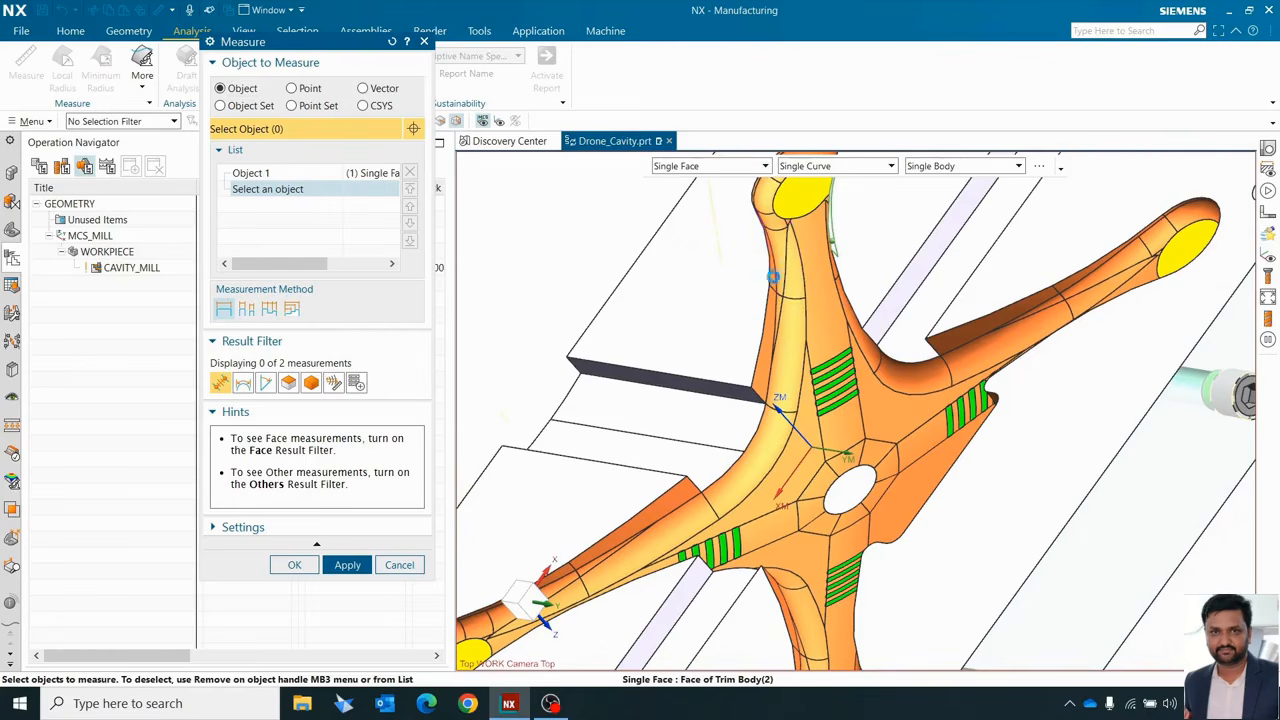
pyautogui.click(675, 374)
pyautogui.scroll(-4, 690, 395)
pyautogui.moveTo(705, 405); pyautogui.dragTo(784, 363, button='middle')
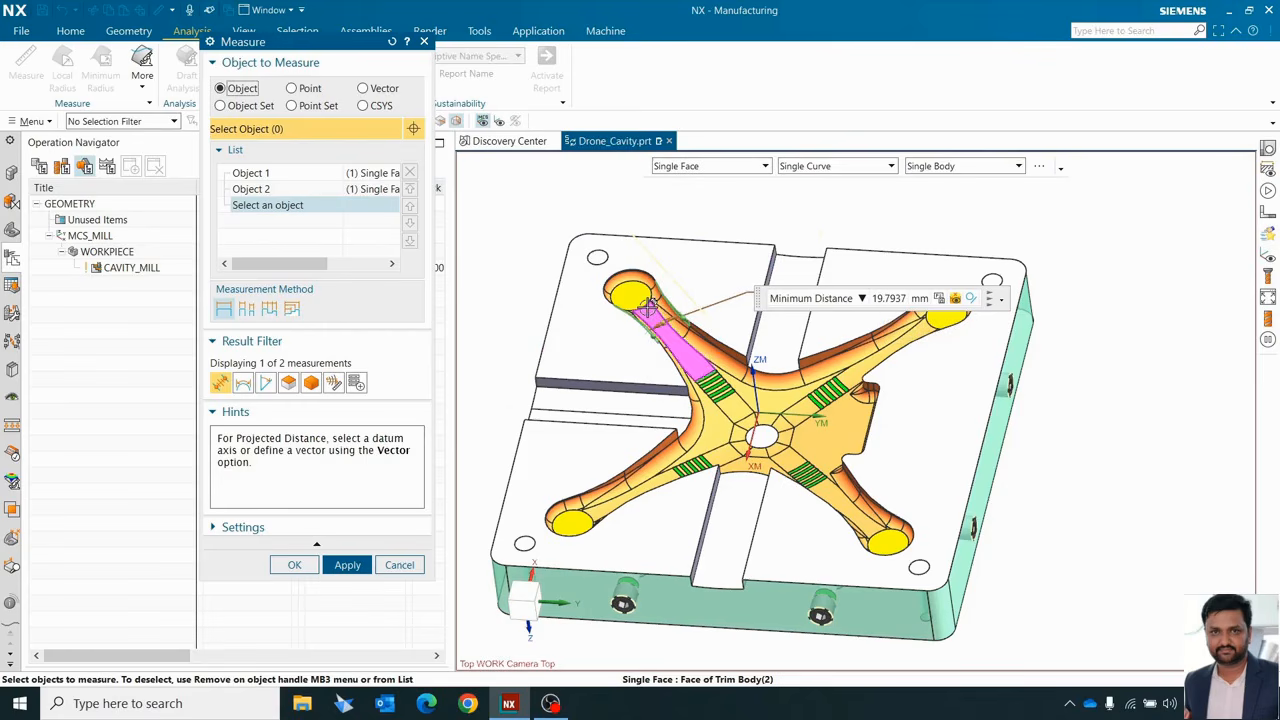
pyautogui.click(401, 565)
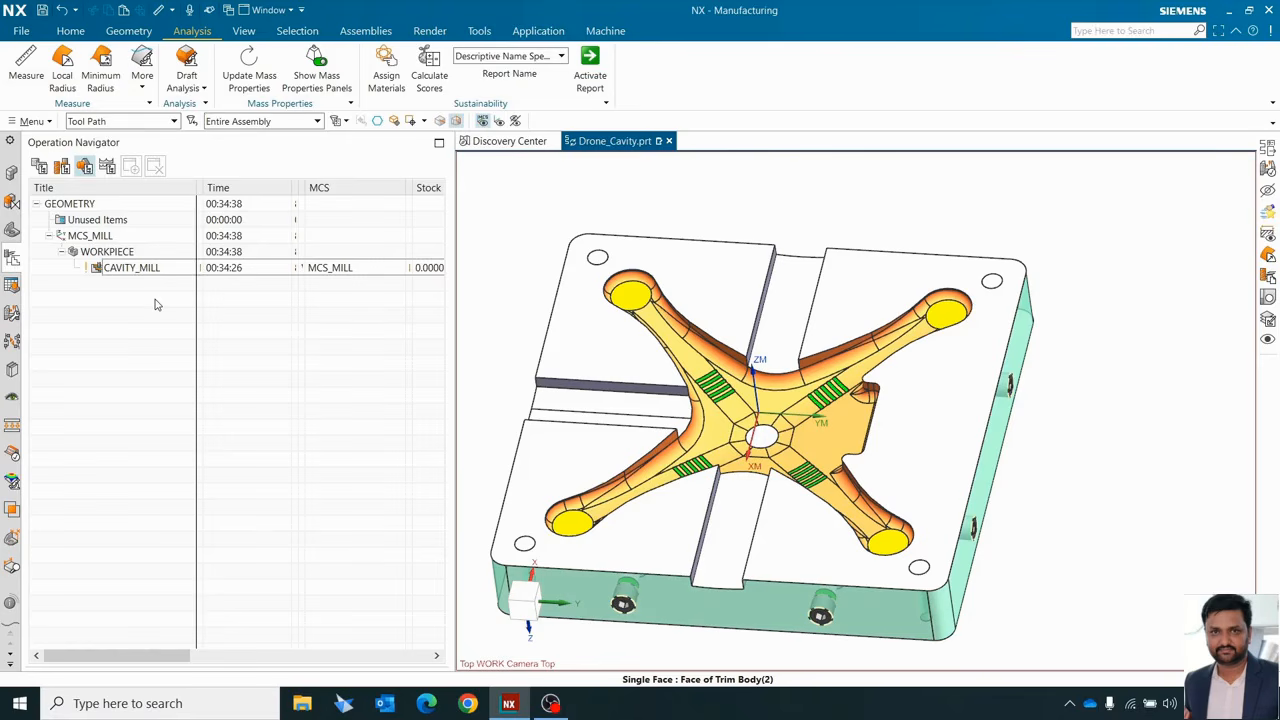
# - Create a mill_contour Rest Milling operation named REST_MILLING under the WORKPIECE geometry
pyautogui.click(130, 253)
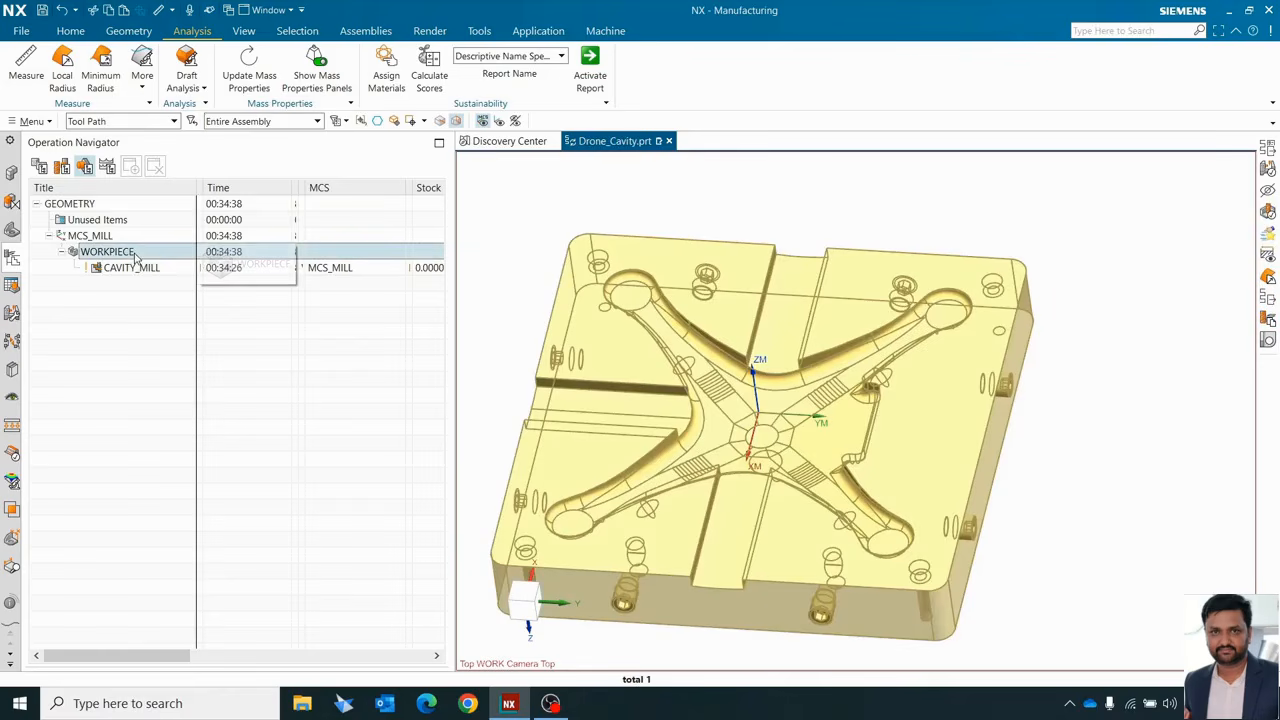
pyautogui.click(66, 32)
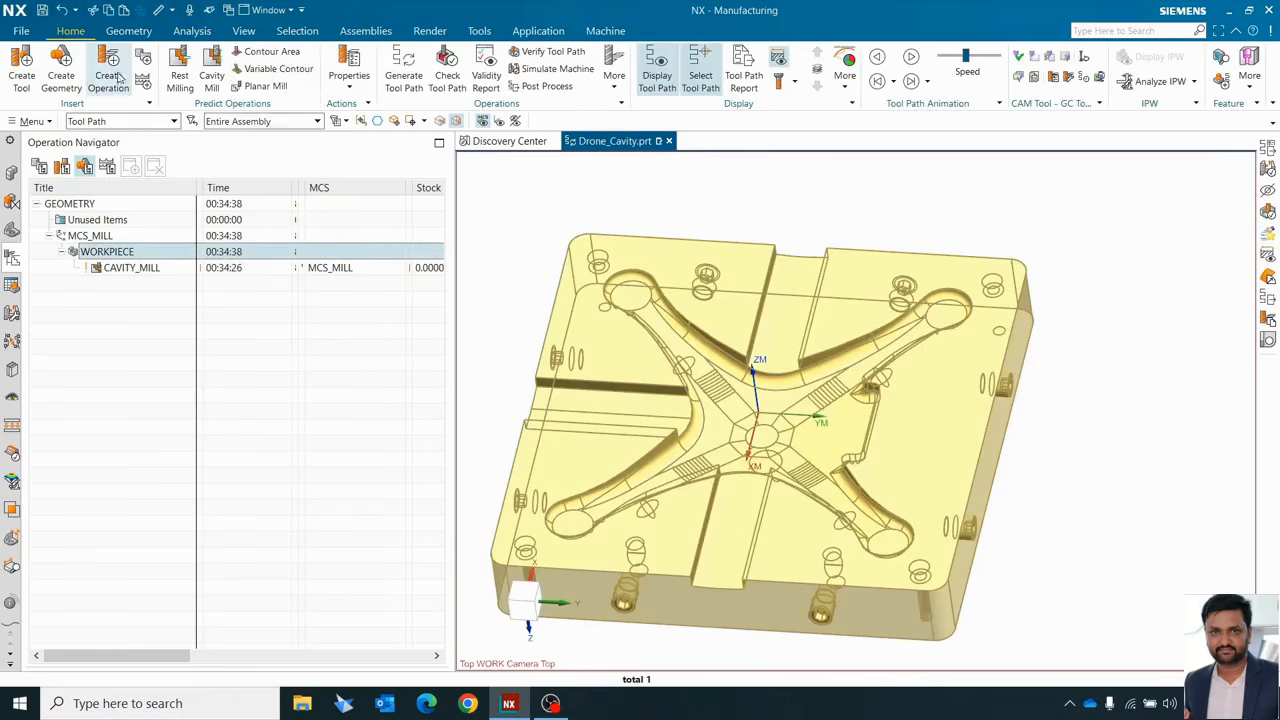
pyautogui.click(119, 77)
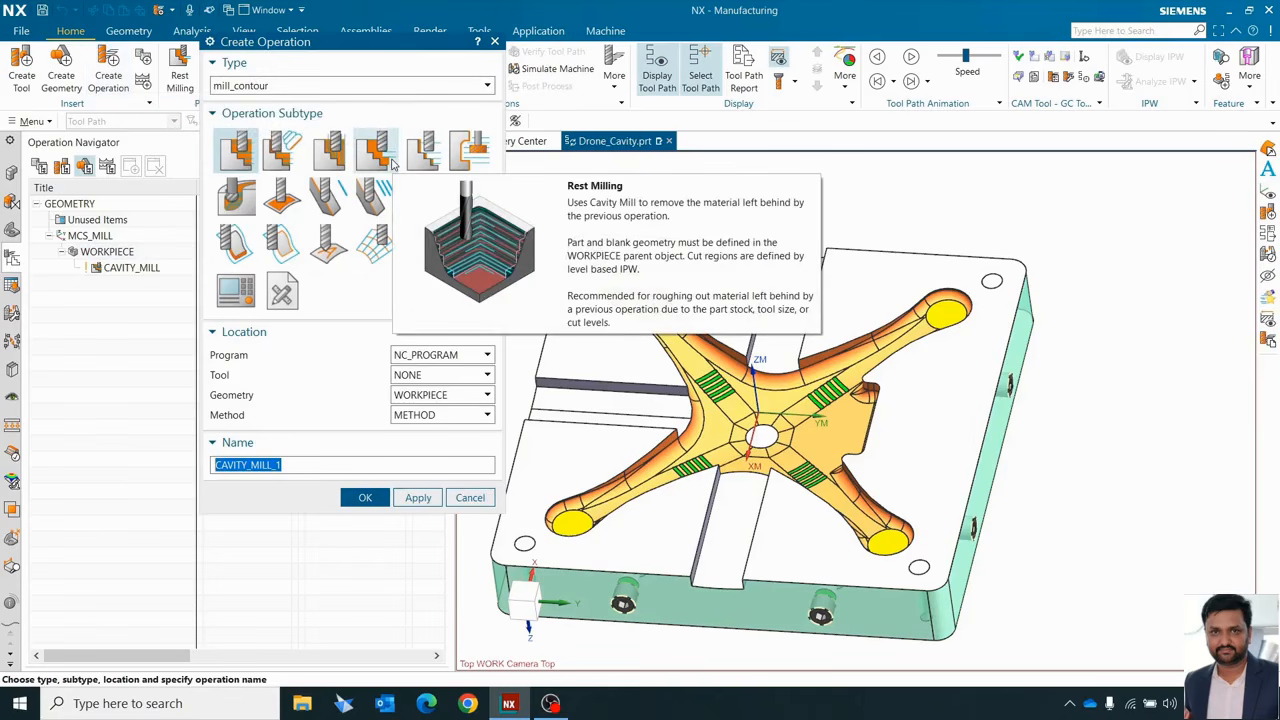
pyautogui.click(393, 163)
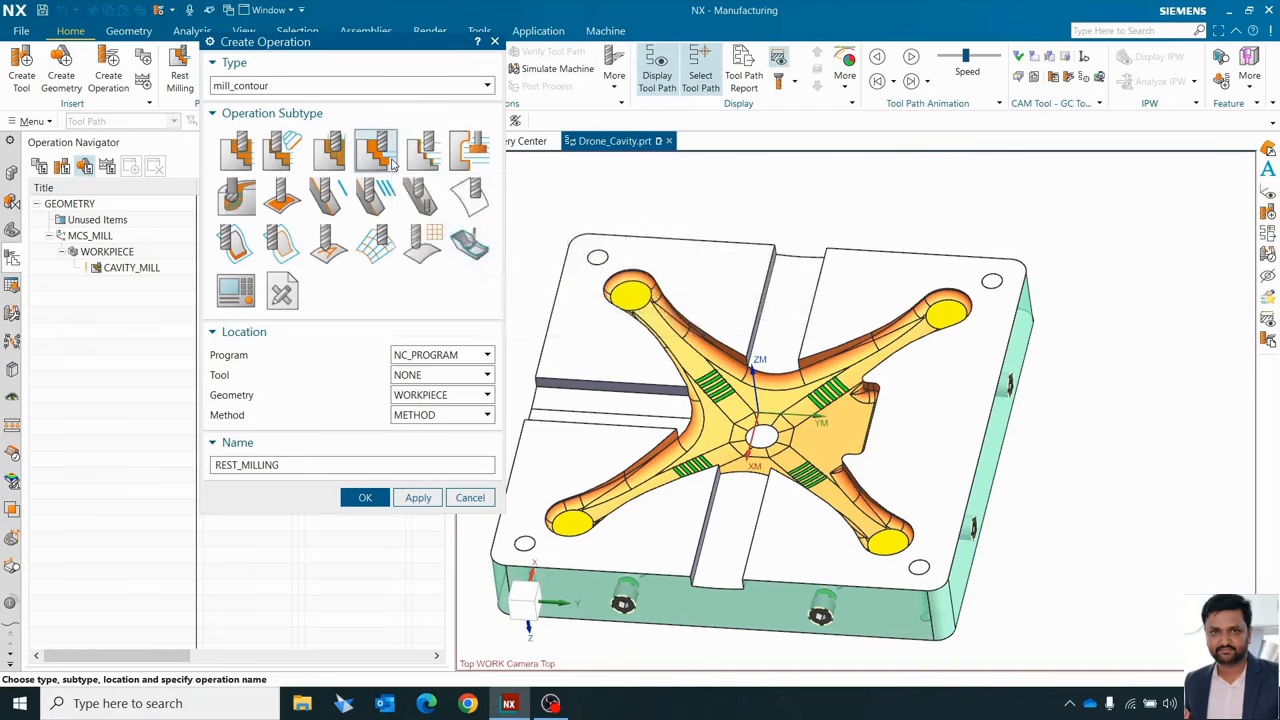
pyautogui.click(365, 495)
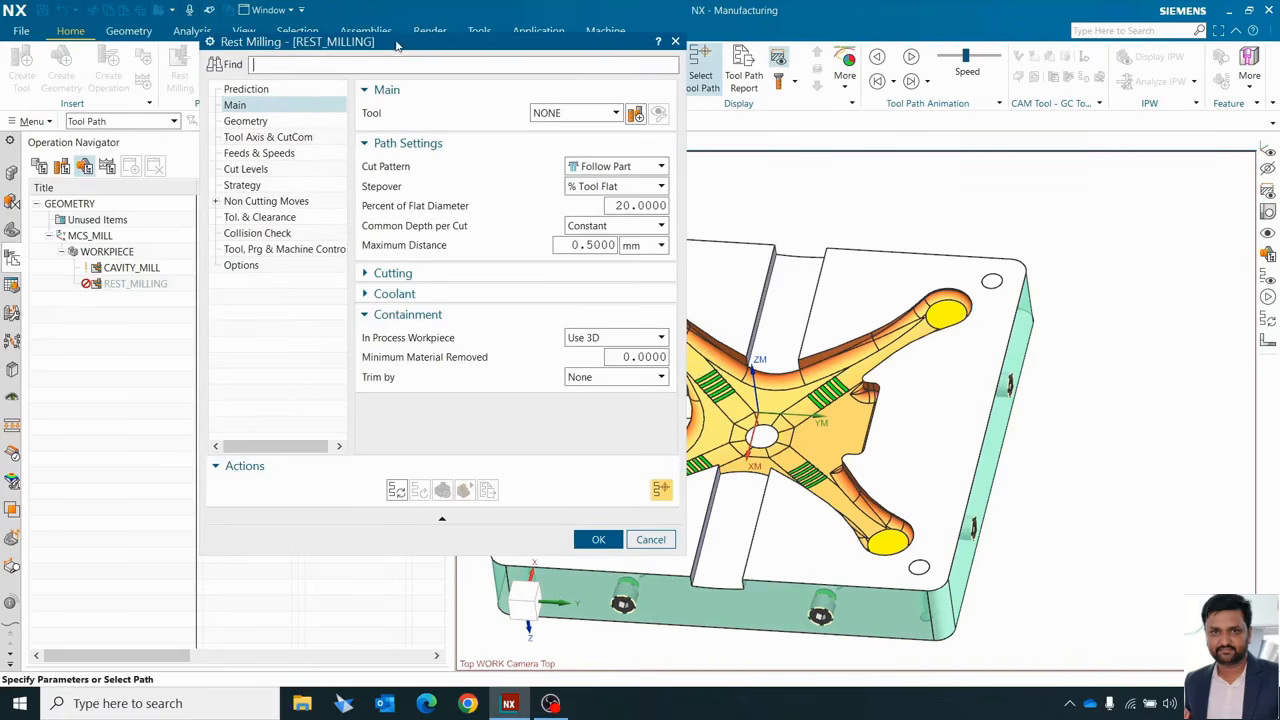
# - Create a new end mill named EM16R2 for the rest milling operation, with a 16 mm diameter and 2 mm lower radius
pyautogui.moveTo(395, 46); pyautogui.dragTo(401, 80)
pyautogui.click(642, 148)
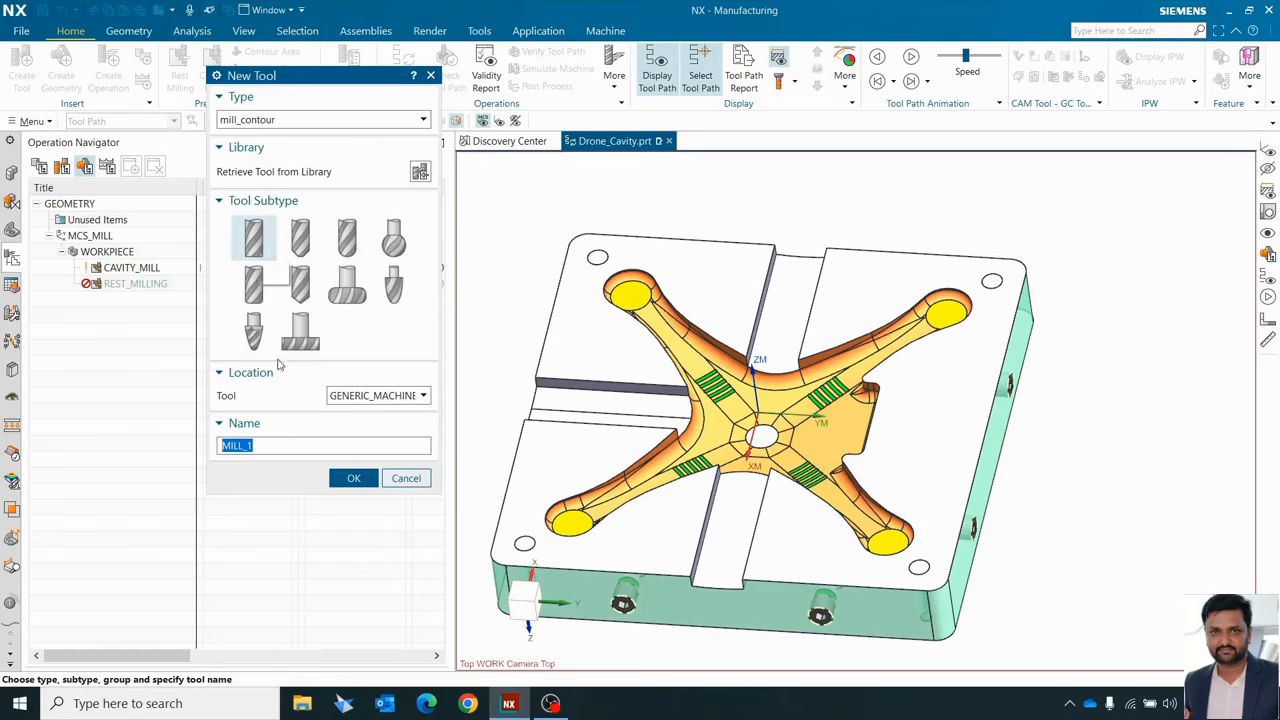
pyautogui.doubleClick(282, 447)
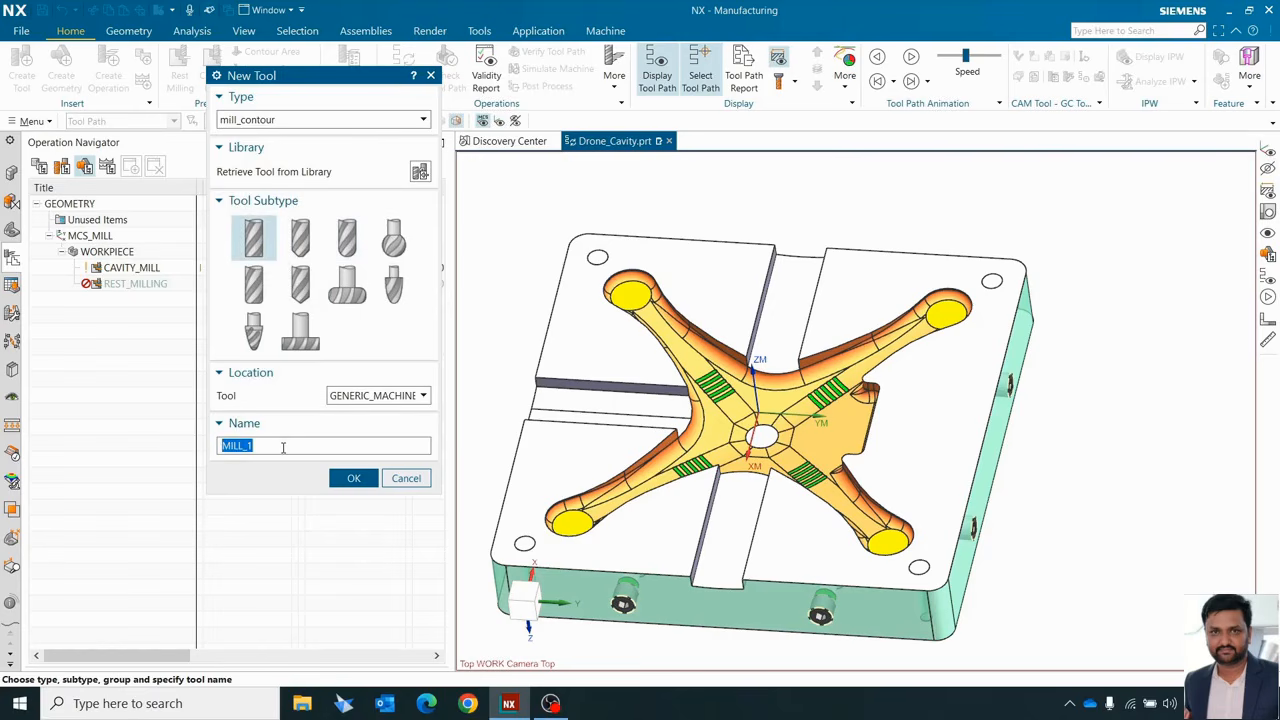
pyautogui.write('EM16r2')
pyautogui.click(346, 477)
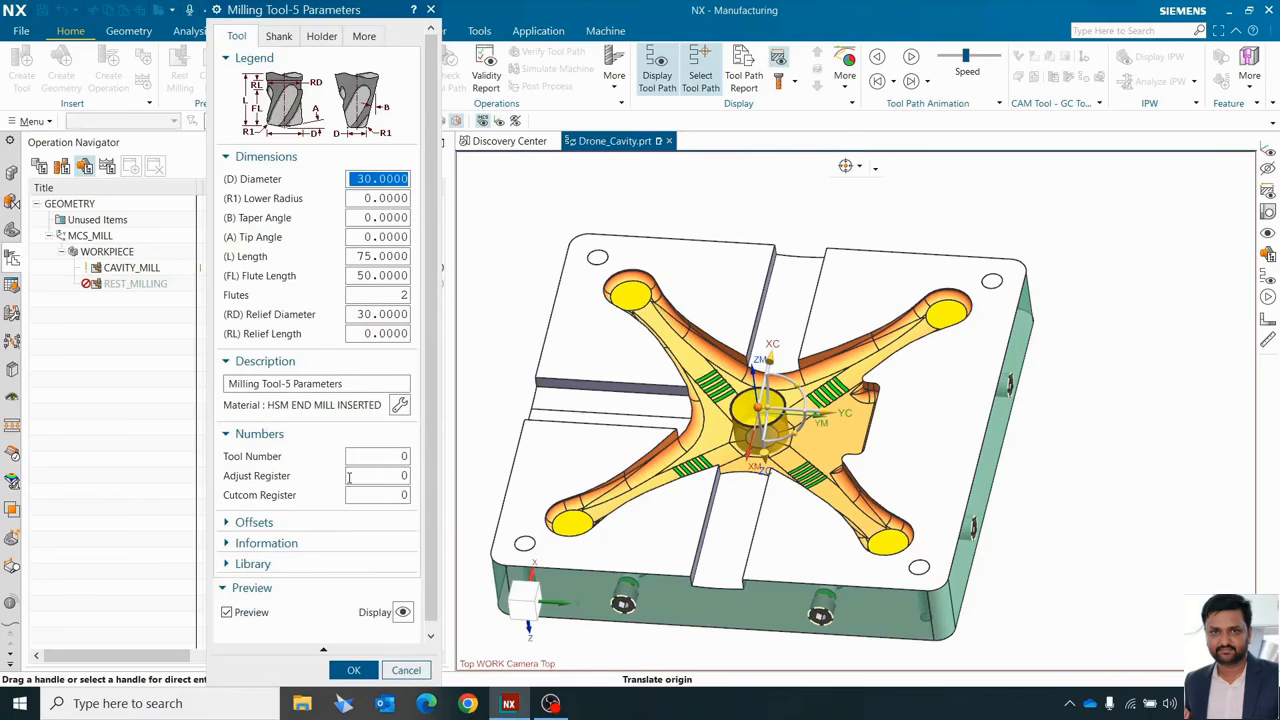
pyautogui.write('16')
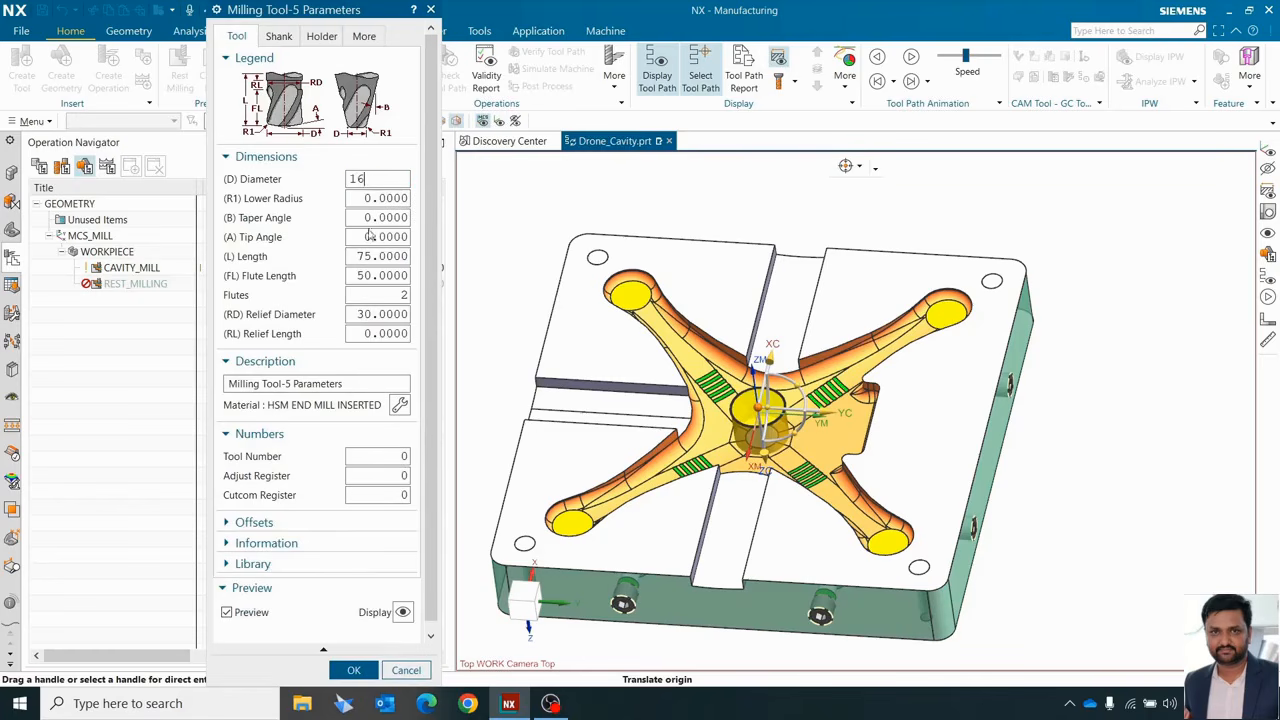
pyautogui.press('Tab')
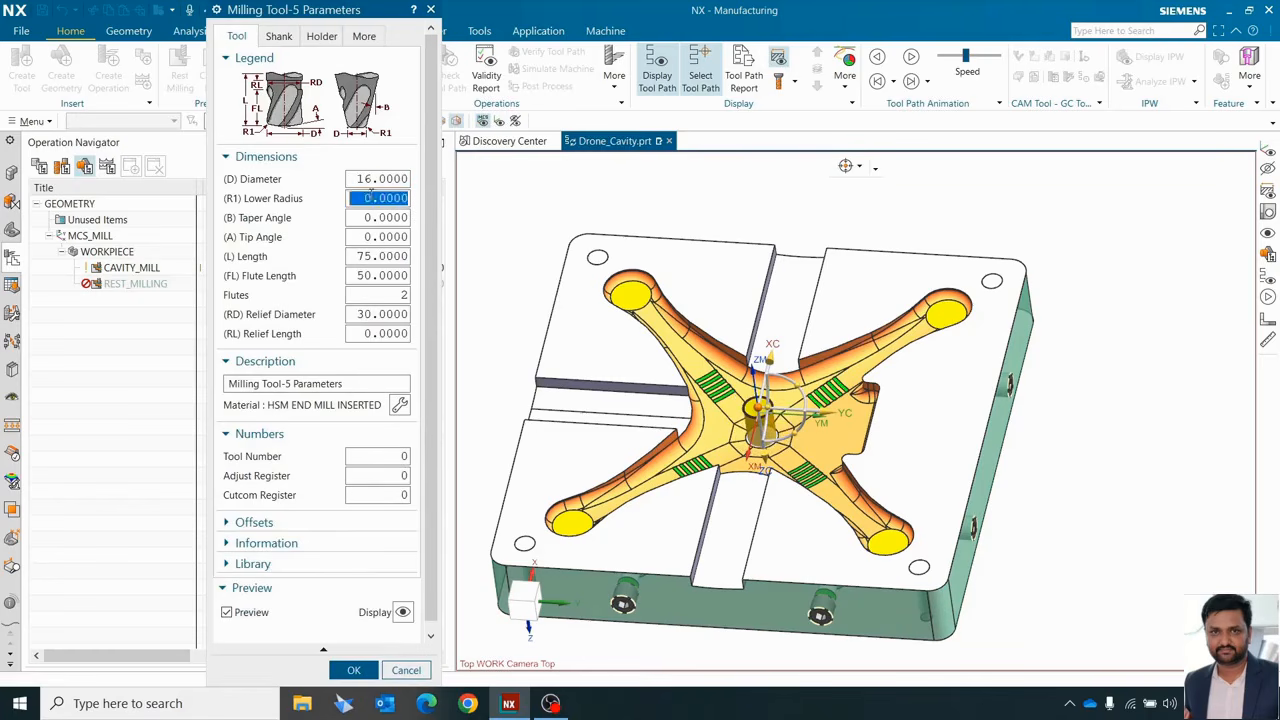
pyautogui.write('2')
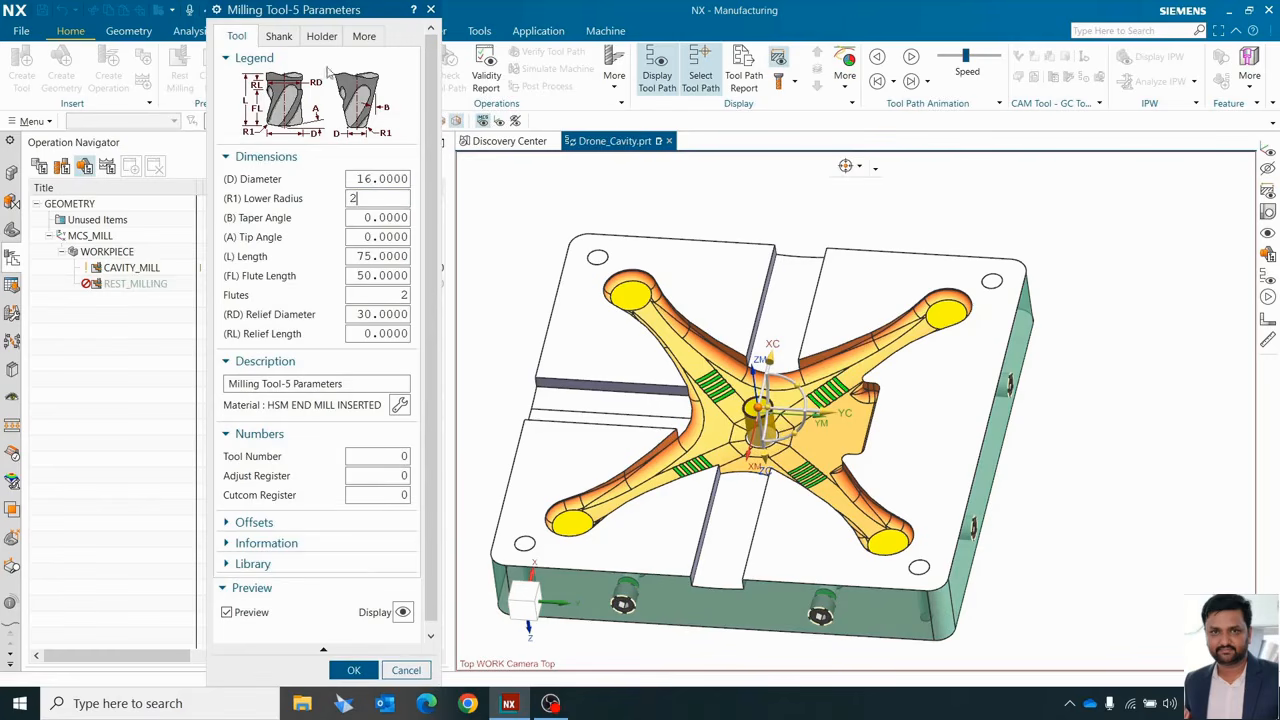
# - Add the Milling_Drilling library holder HLD001_00004 (Medium collet) to the EM16R2 tool and accept the tool
pyautogui.click(321, 36)
pyautogui.scroll(-1, 362, 405)
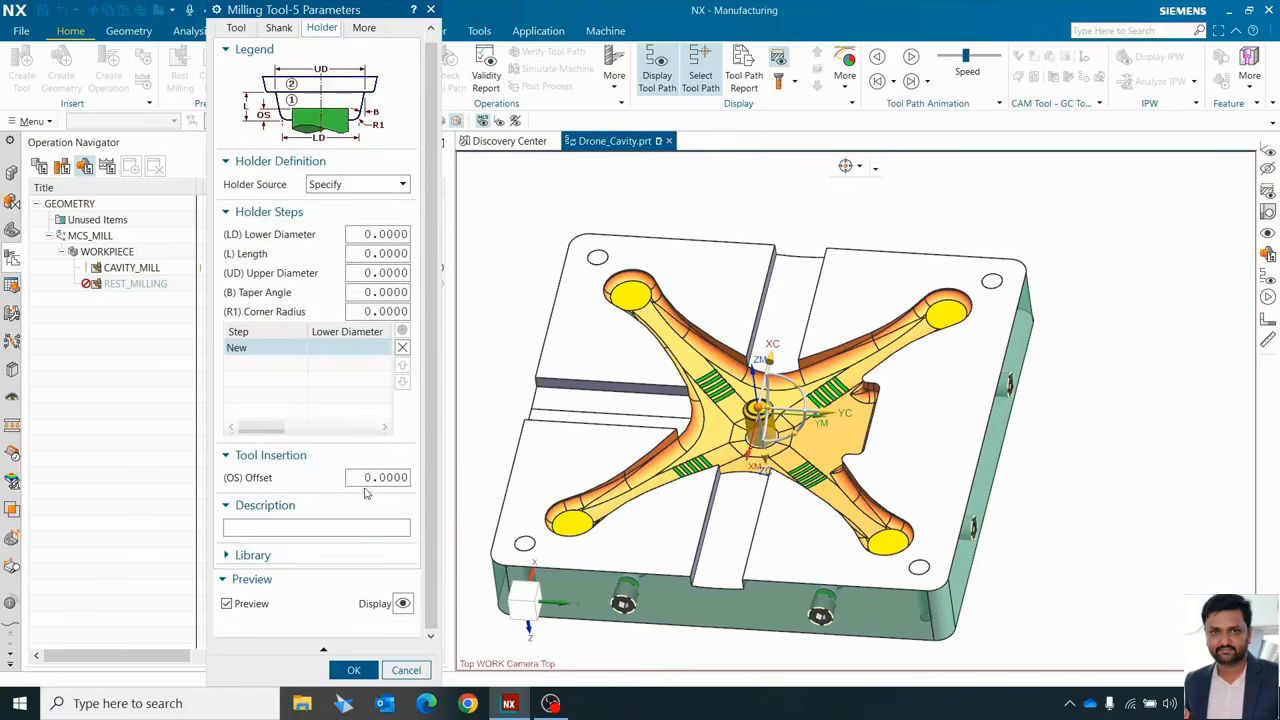
pyautogui.click(366, 560)
pyautogui.scroll(-2, 372, 540)
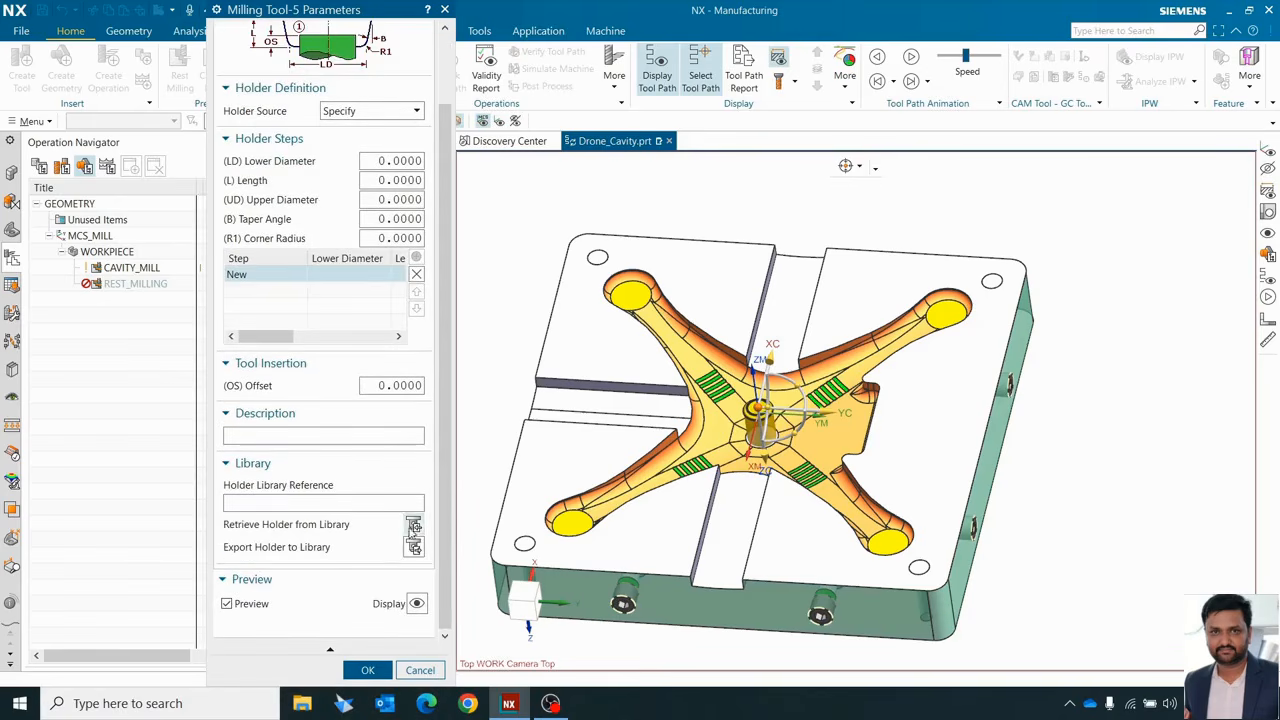
pyautogui.click(413, 524)
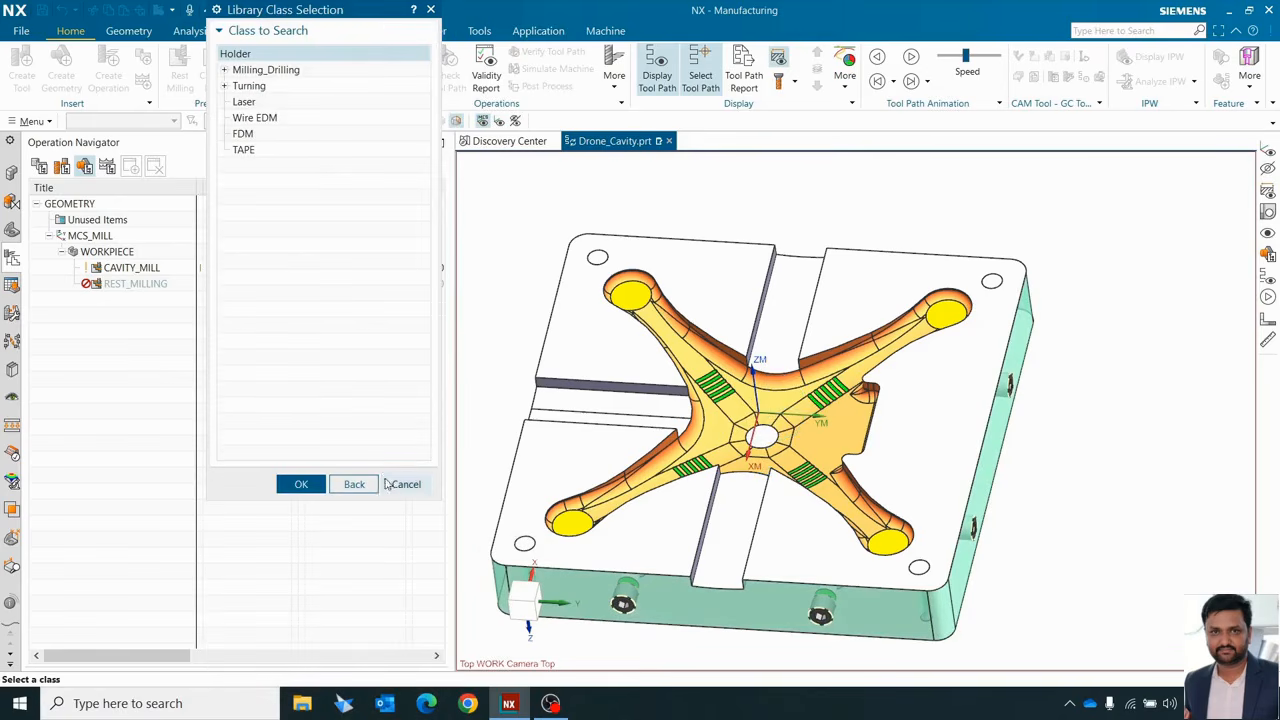
pyautogui.doubleClick(268, 69)
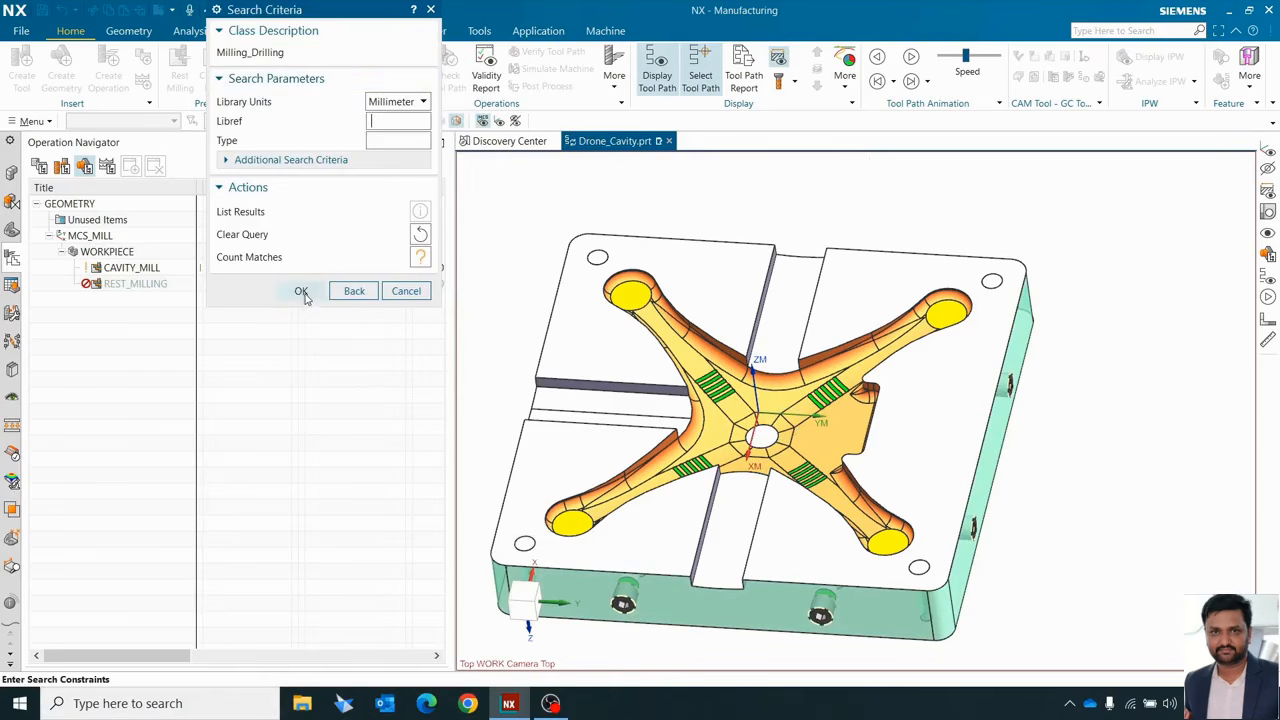
pyautogui.click(301, 290)
pyautogui.scroll(-10, 321, 182)
pyautogui.scroll(10, 321, 182)
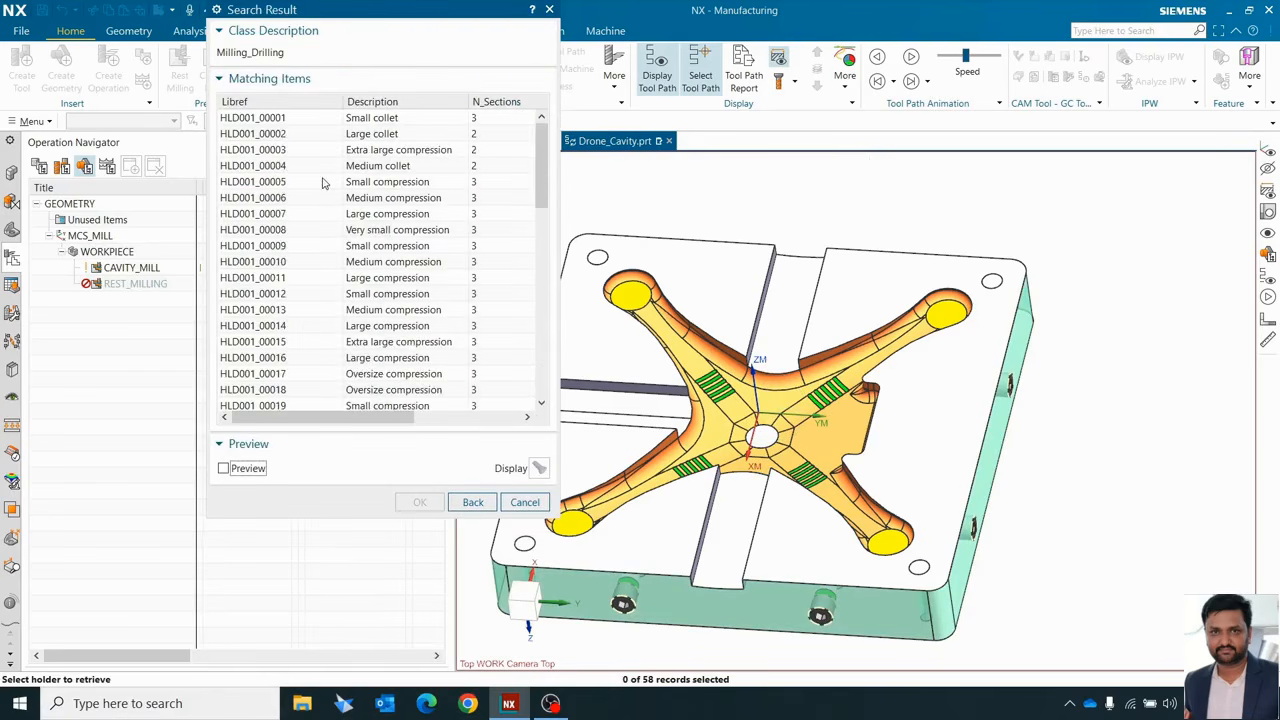
pyautogui.click(362, 173)
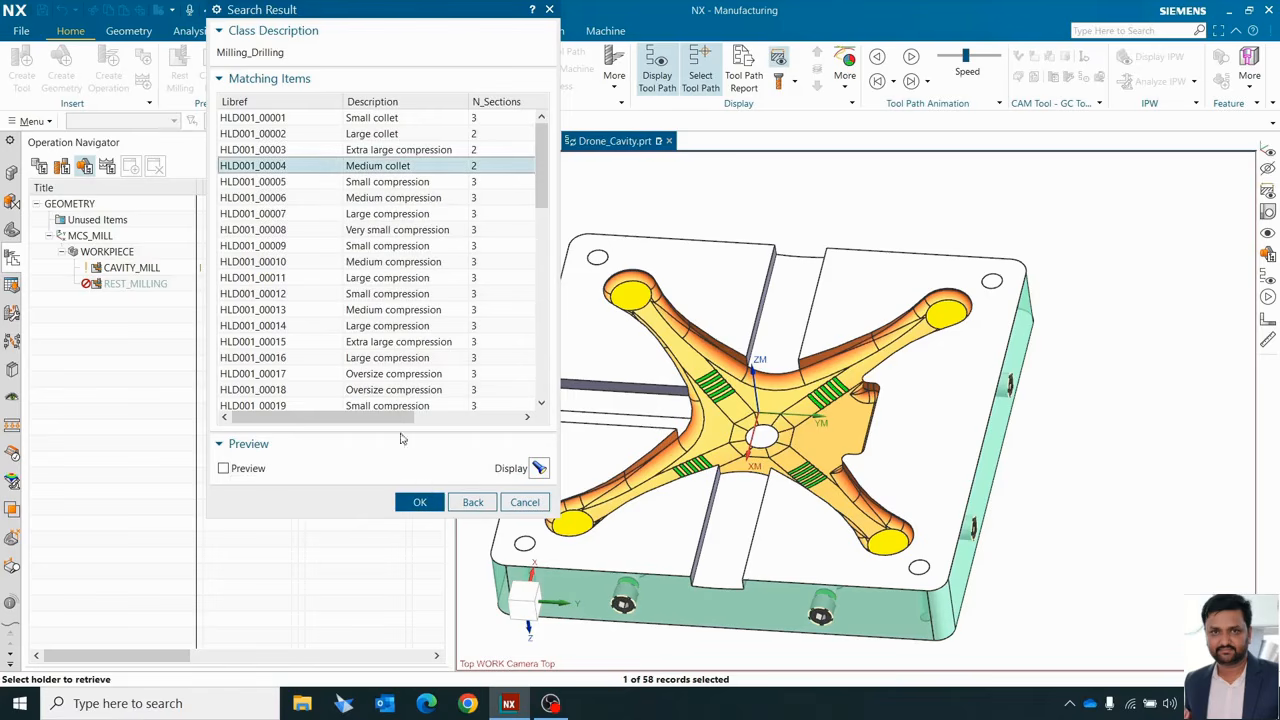
pyautogui.click(420, 502)
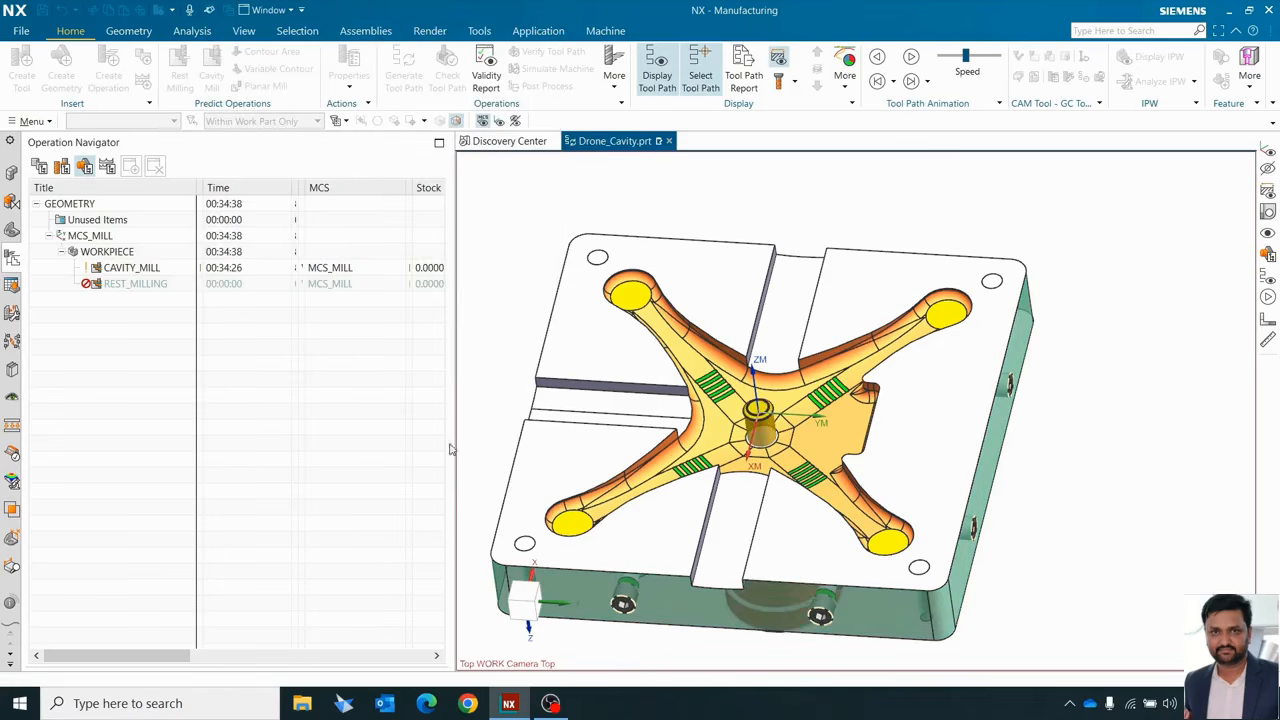
pyautogui.scroll(-1, 383, 560)
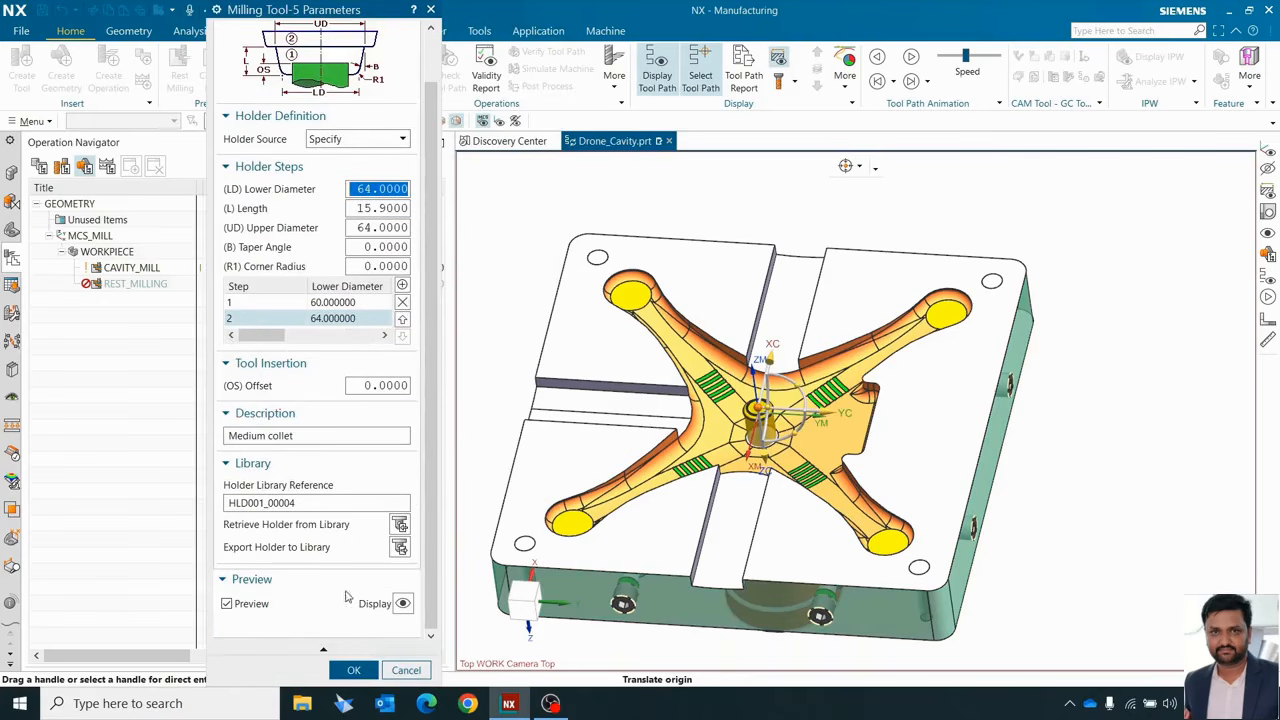
pyautogui.click(364, 669)
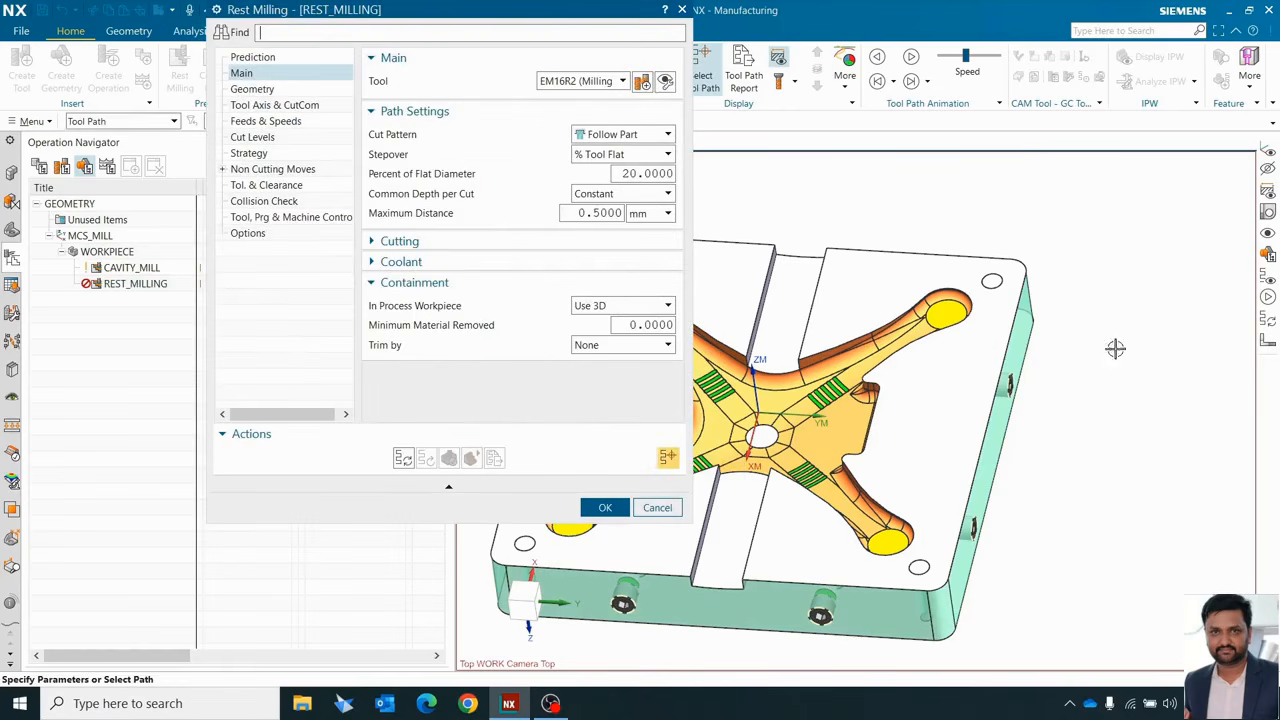
# - Edit the EM16R2 tool, setting its length to 45 and its flute length to 40
pyautogui.click(664, 82)
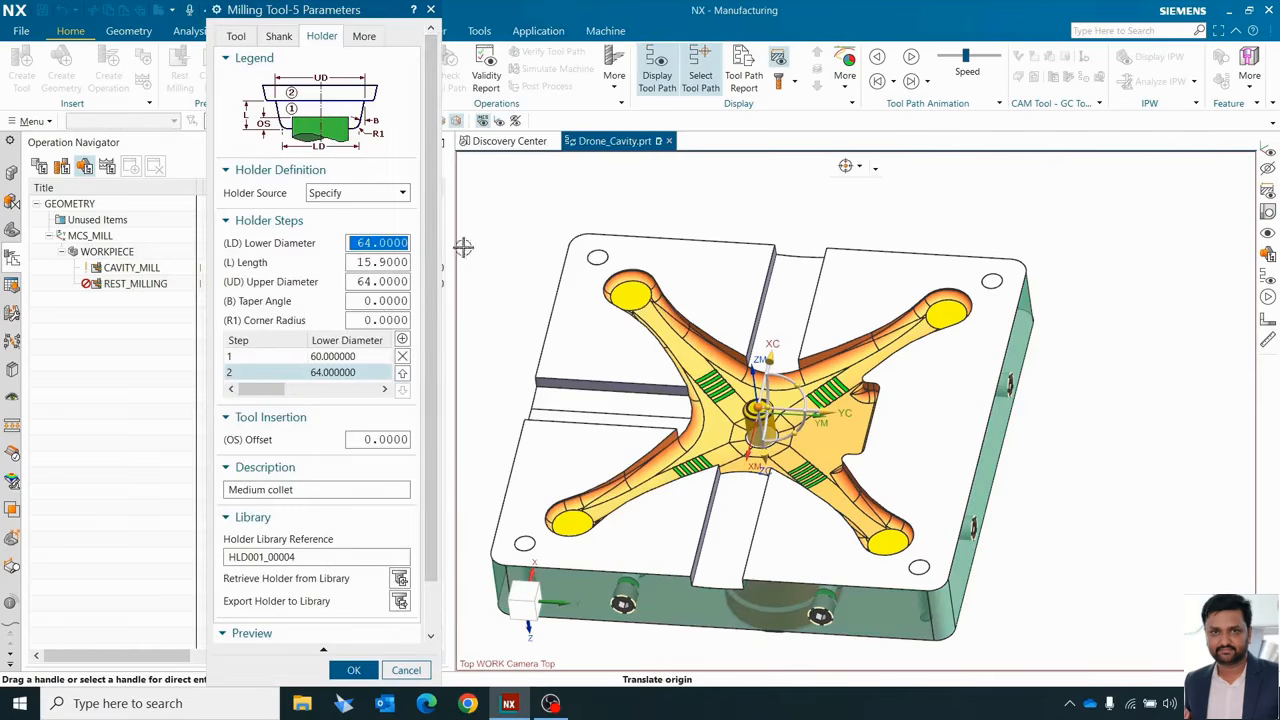
pyautogui.click(236, 36)
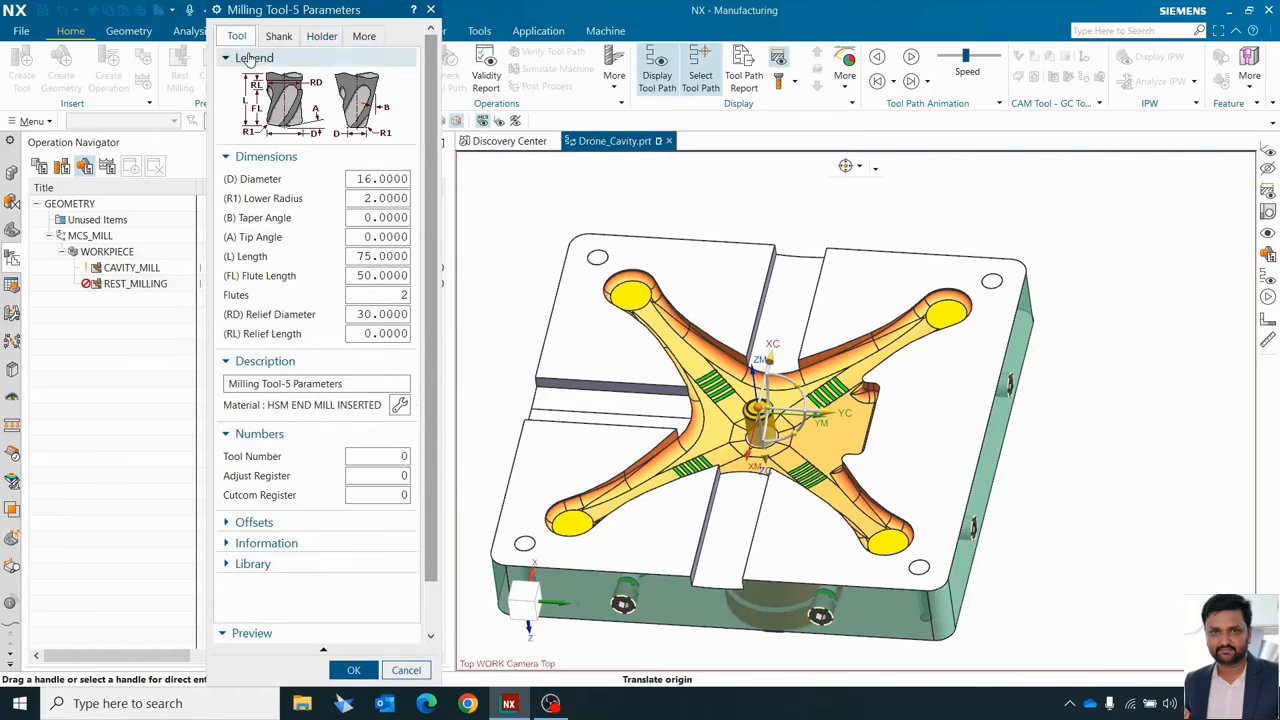
pyautogui.click(383, 256)
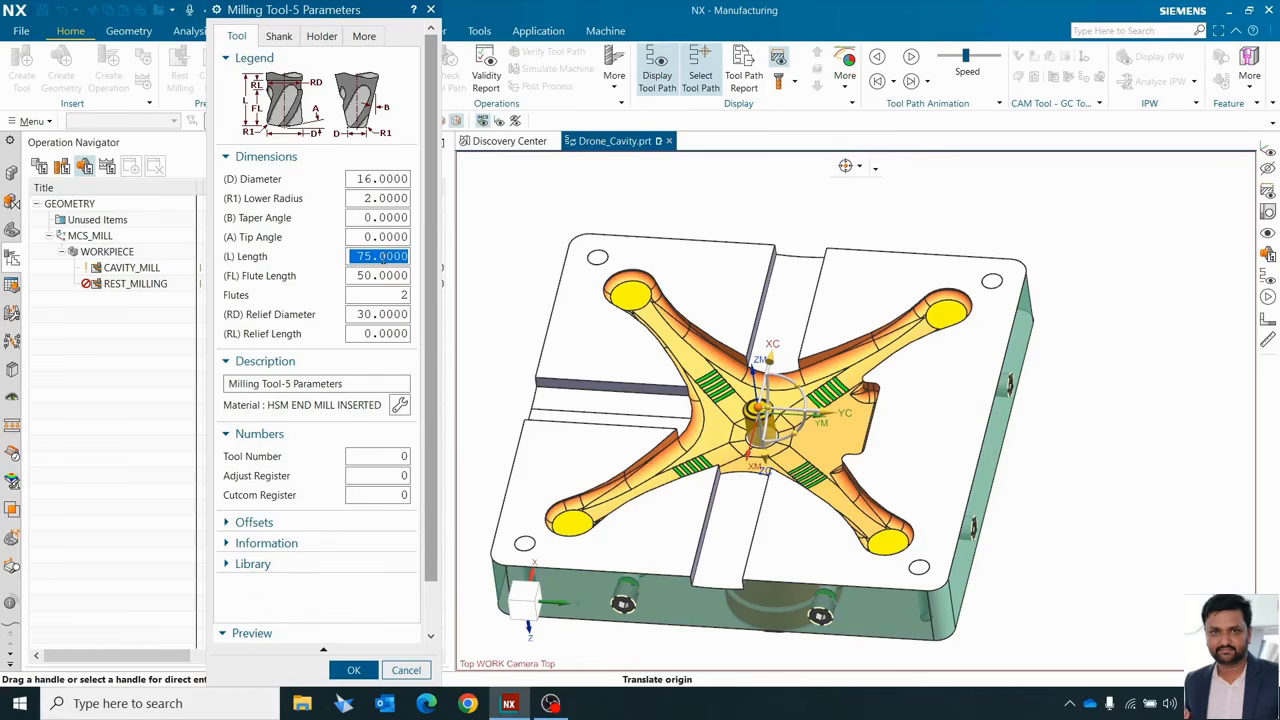
pyautogui.write('45')
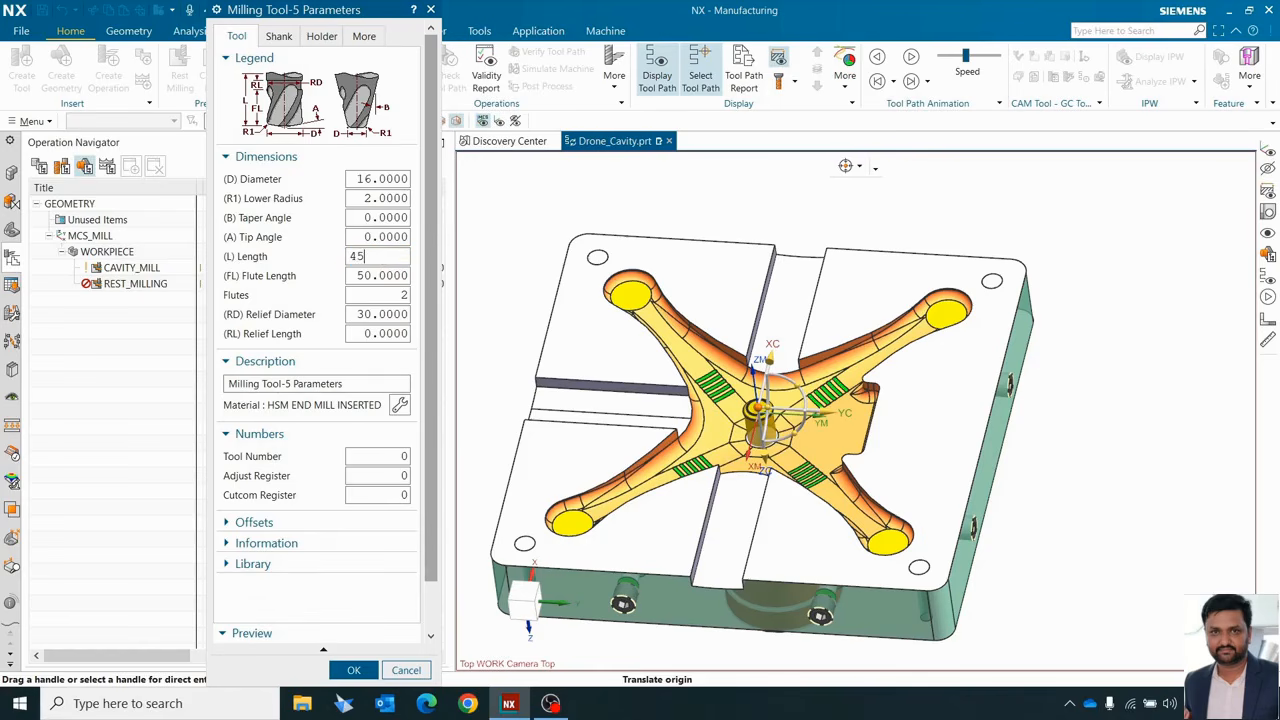
pyautogui.press('Return')
pyautogui.click(363, 275)
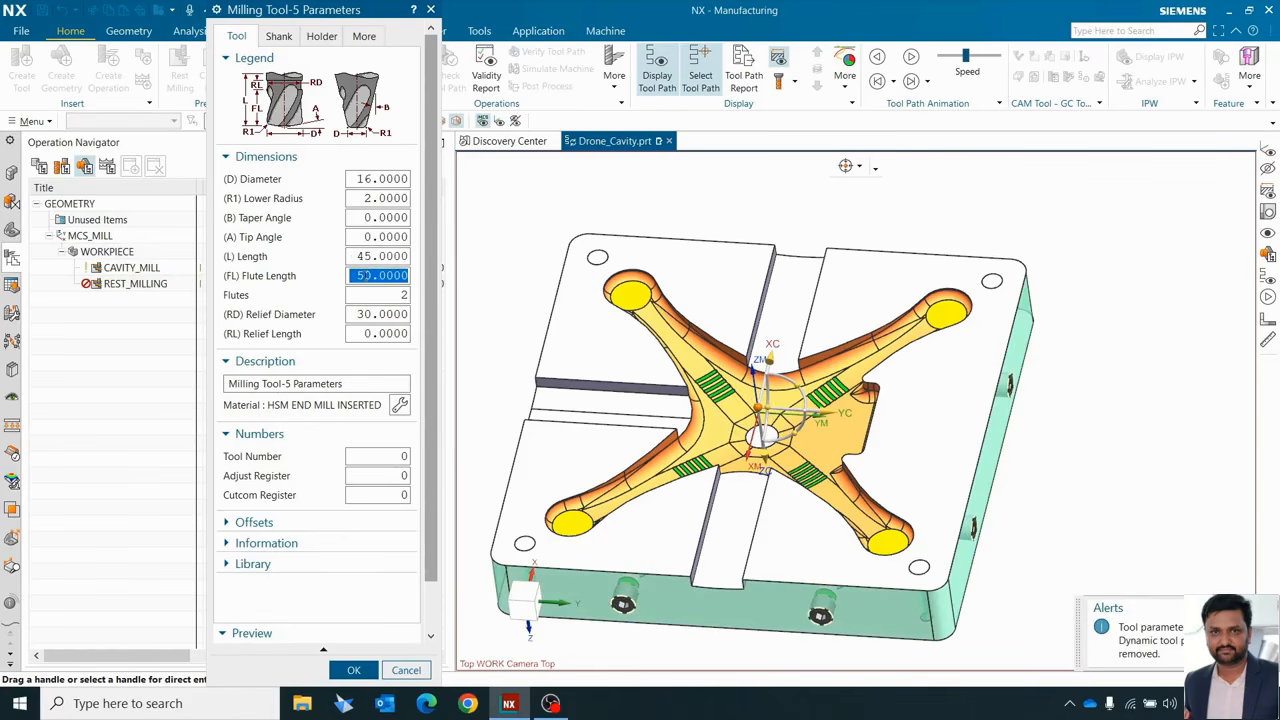
pyautogui.write('40')
pyautogui.press('Return')
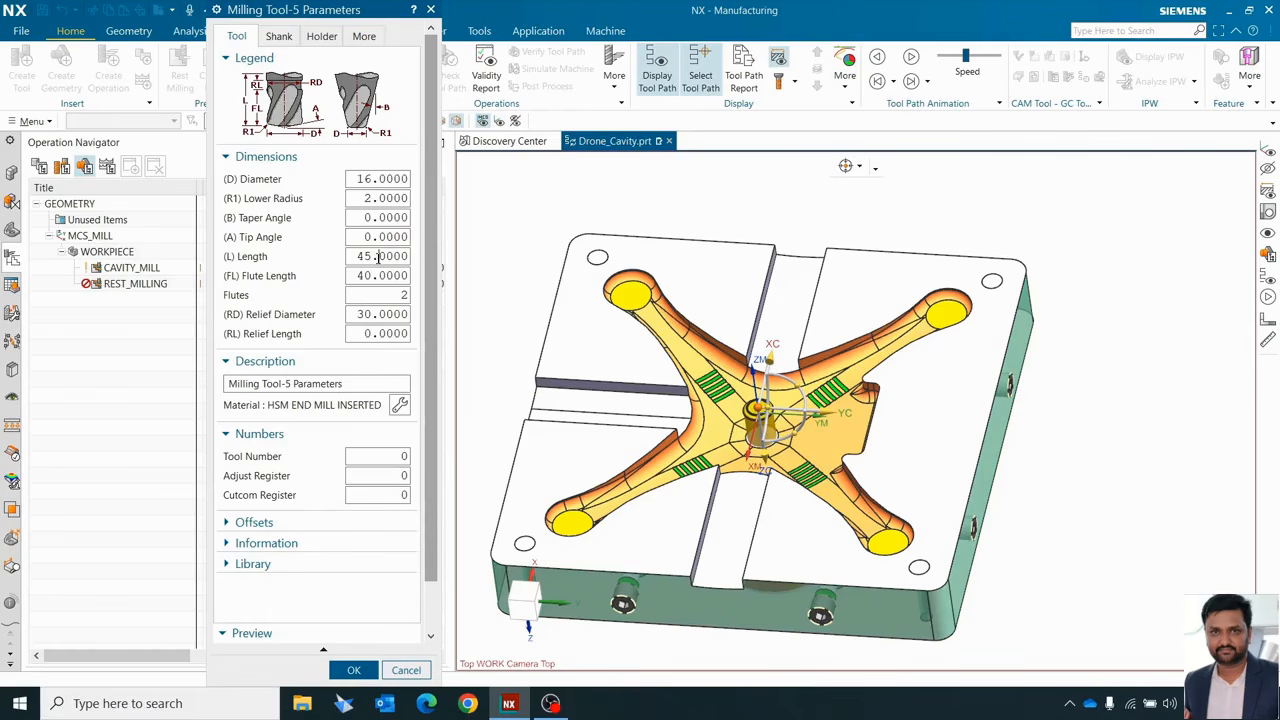
pyautogui.moveTo(903, 466); pyautogui.dragTo(903, 416, button='middle')
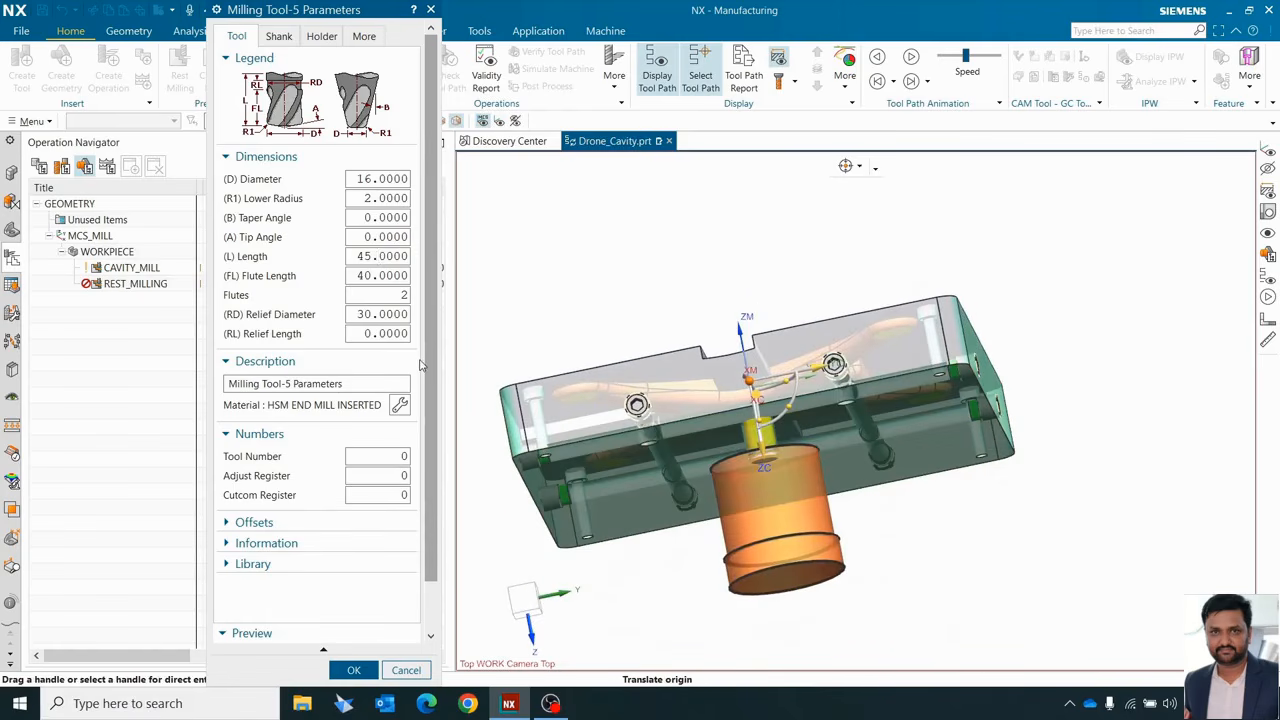
# - Give the tool 3 flutes, set its tool number, adjust register and cutcom register to 2, and accept the tool
pyautogui.doubleClick(365, 298)
pyautogui.write('3')
pyautogui.click(373, 458)
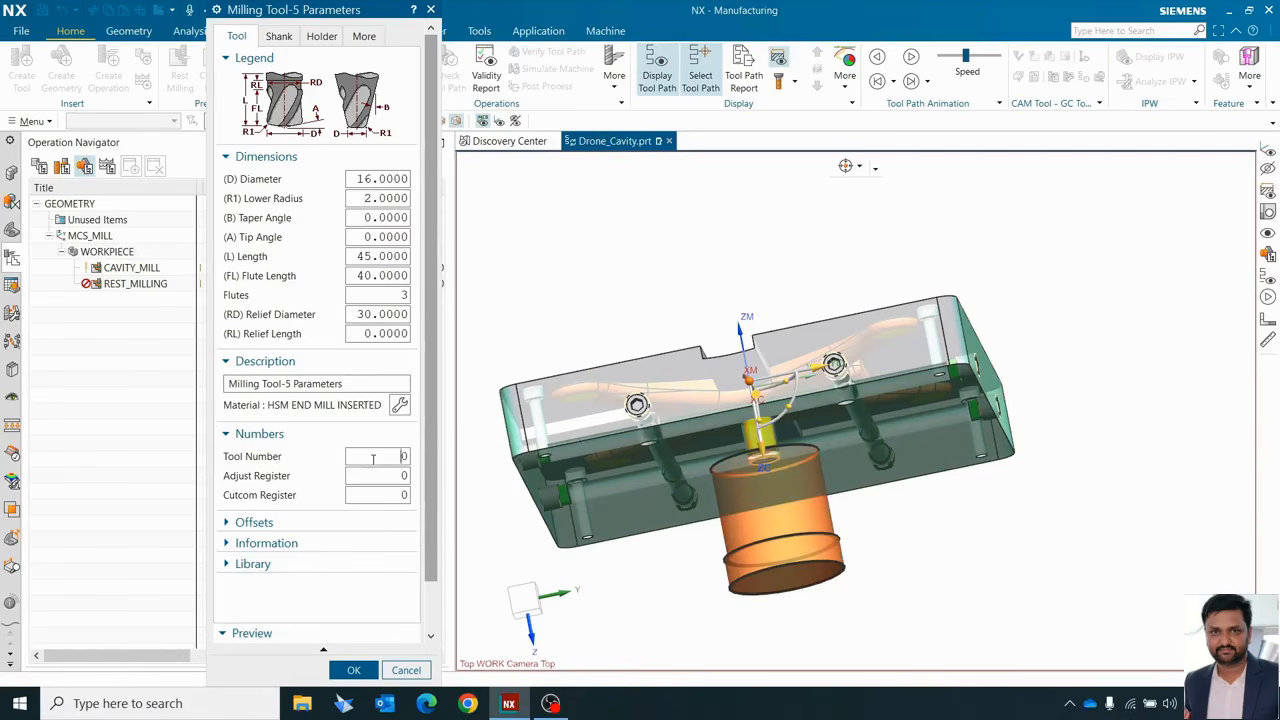
pyautogui.doubleClick(373, 458)
pyautogui.write('2')
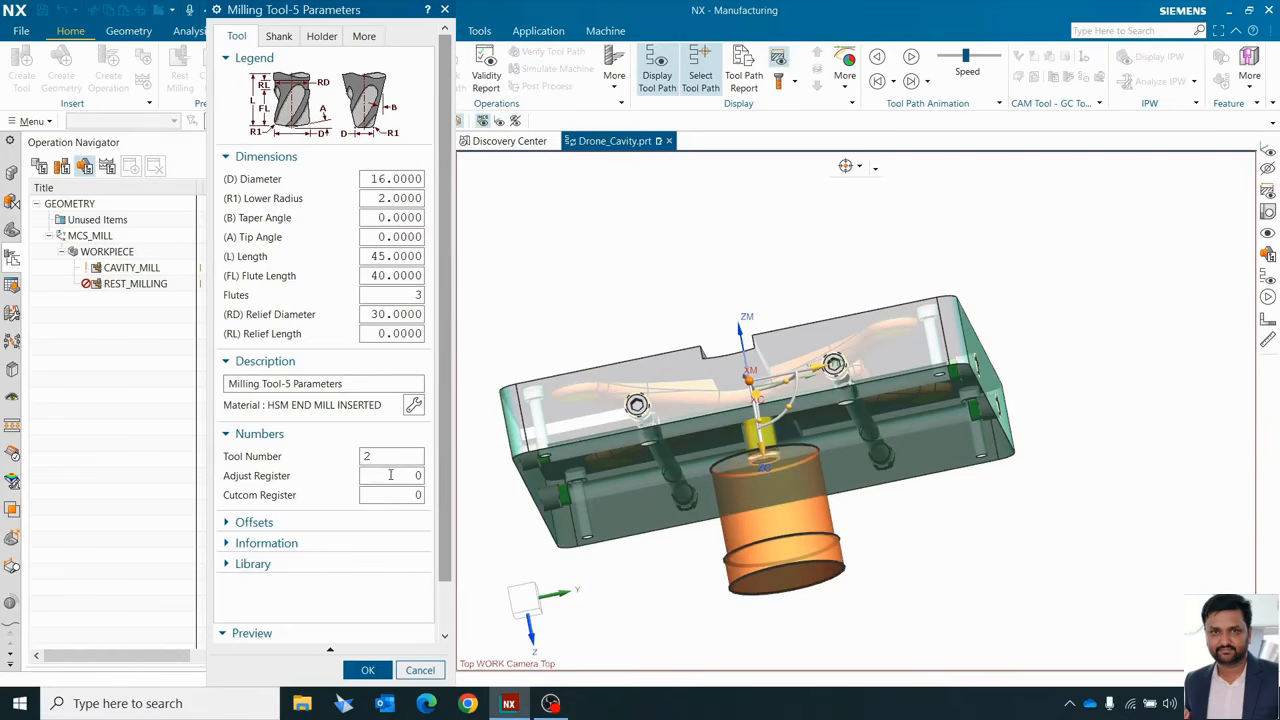
pyautogui.doubleClick(390, 475)
pyautogui.write('2')
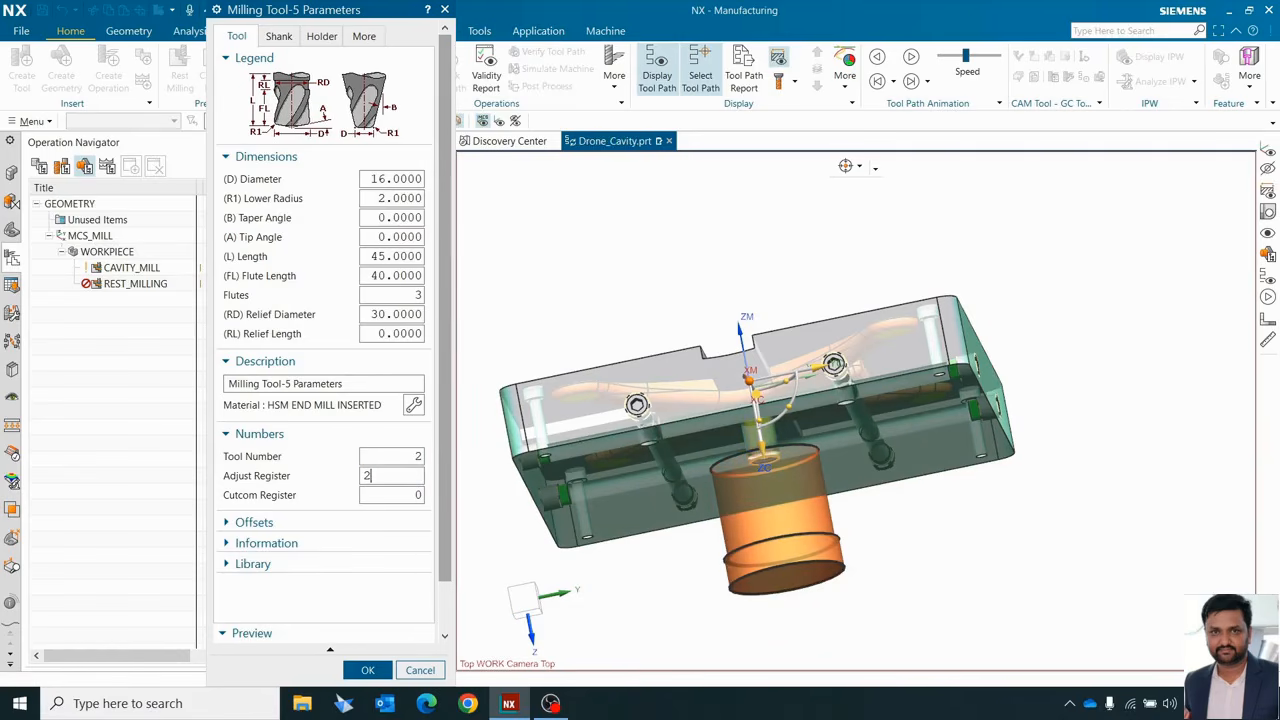
pyautogui.click(400, 493)
pyautogui.press('Delete')
pyautogui.write('2')
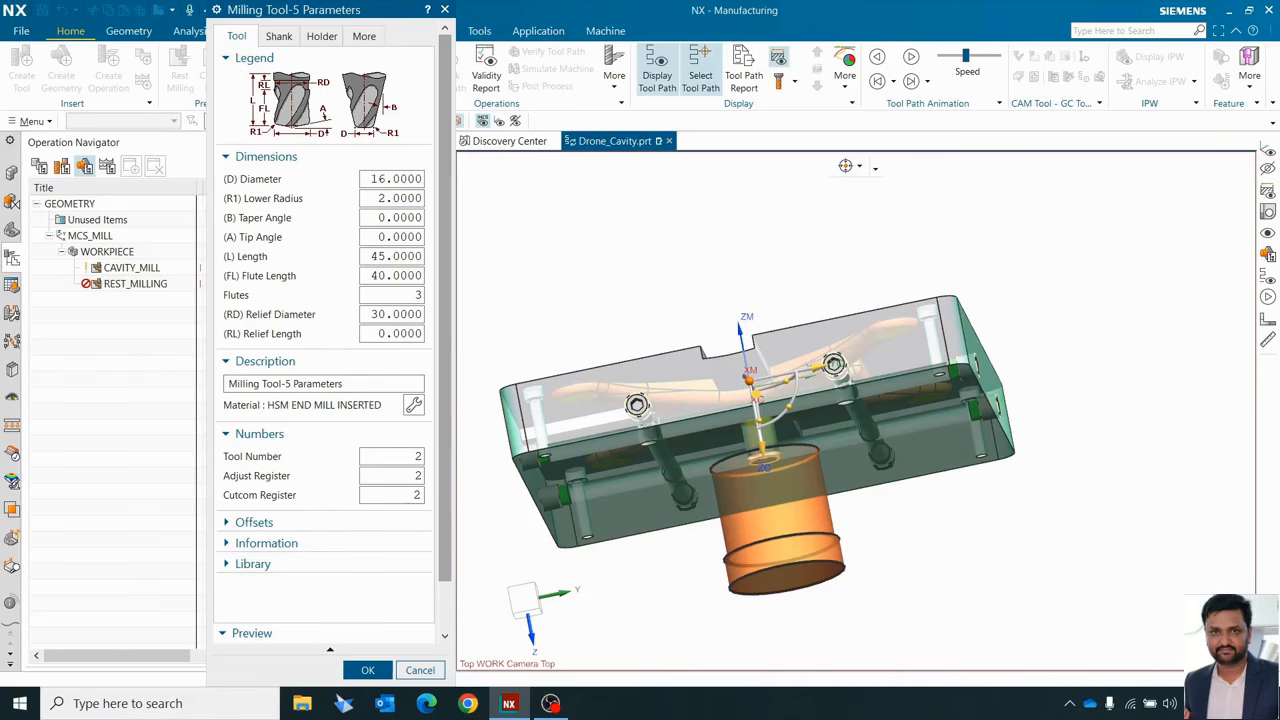
pyautogui.click(368, 670)
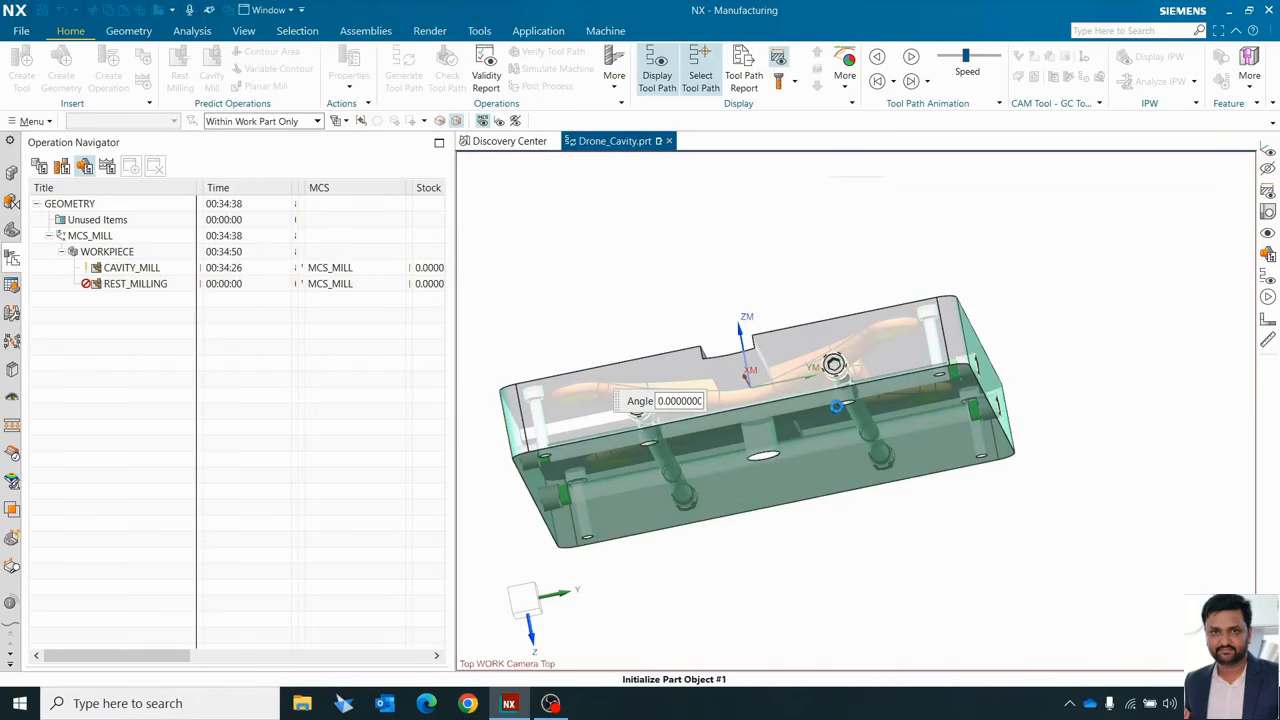
# - Set the rest milling stepover to 30 percent of flat diameter and the maximum depth per cut to 0.35 mm
pyautogui.moveTo(814, 357); pyautogui.dragTo(1079, 349, button='middle')
pyautogui.scroll(-2, 1079, 350)
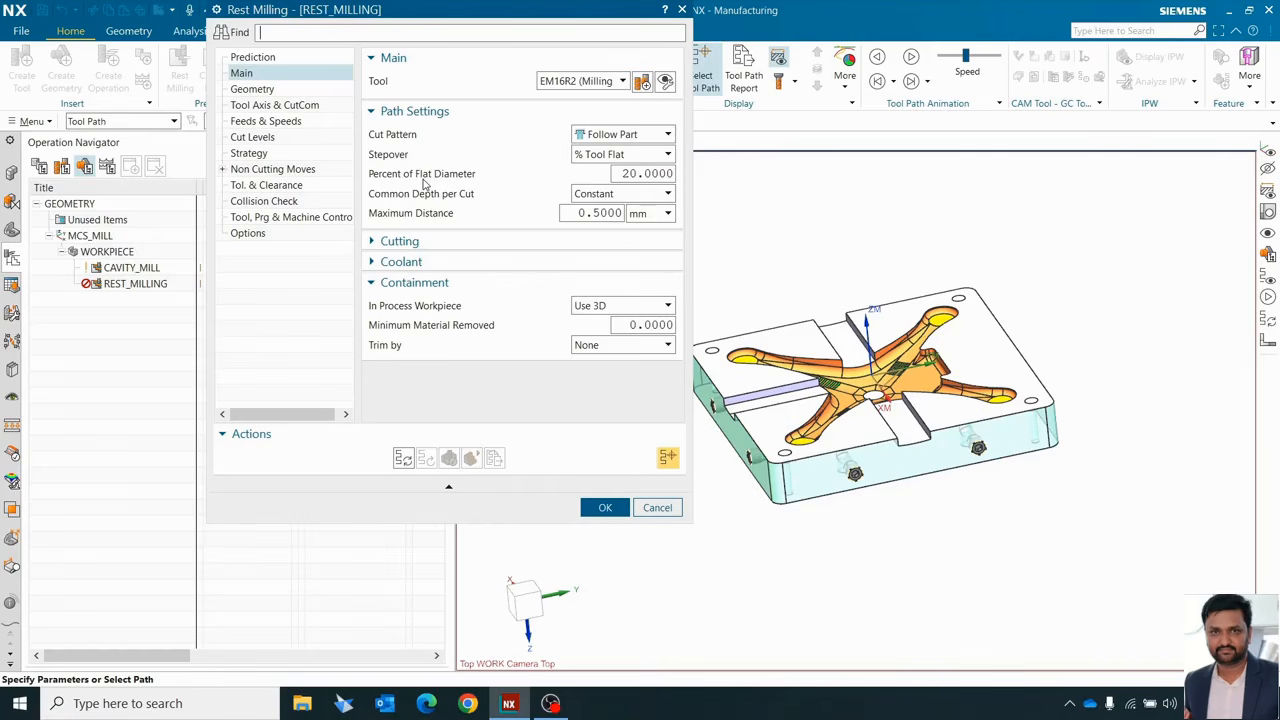
pyautogui.doubleClick(655, 175)
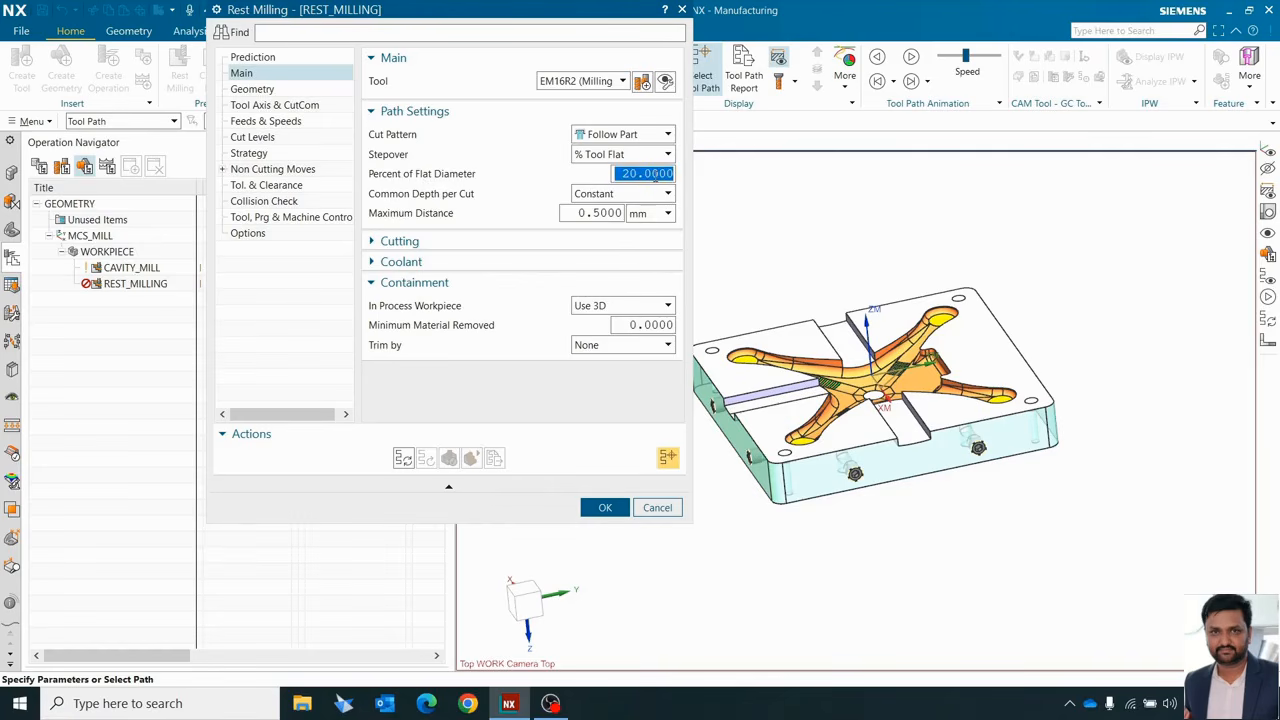
pyautogui.write('30')
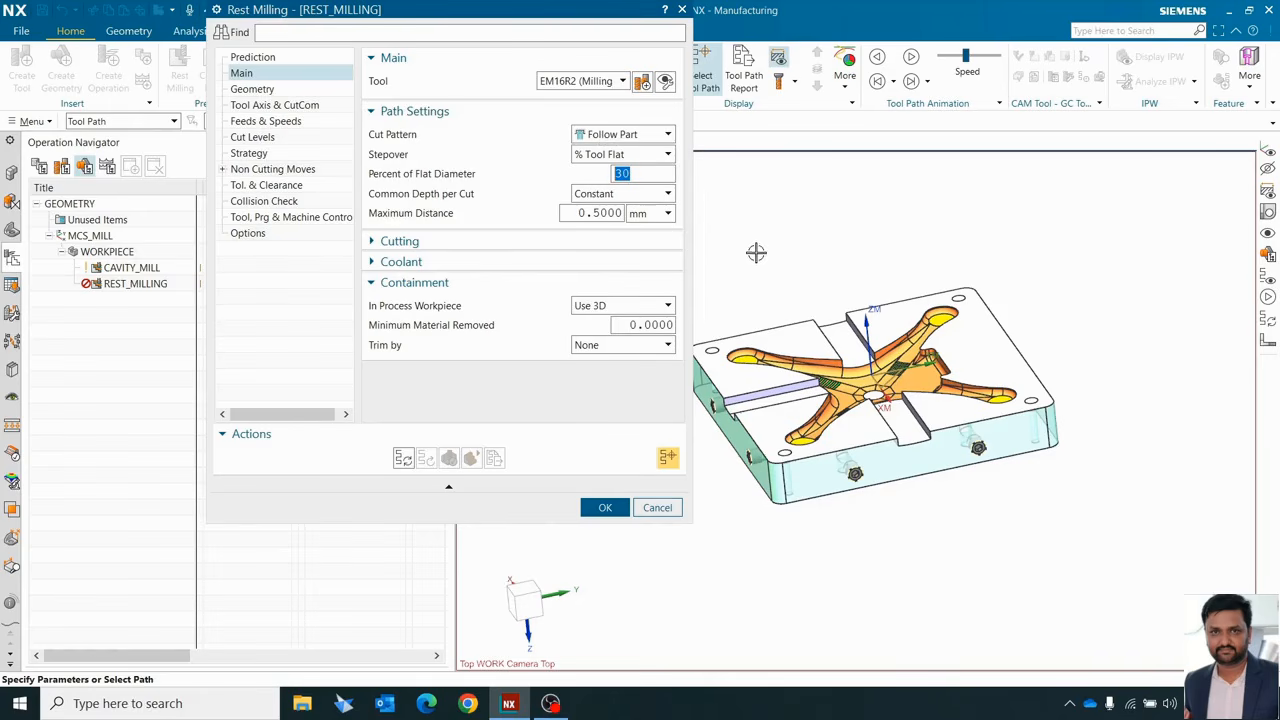
pyautogui.click(588, 214)
pyautogui.write('0.35')
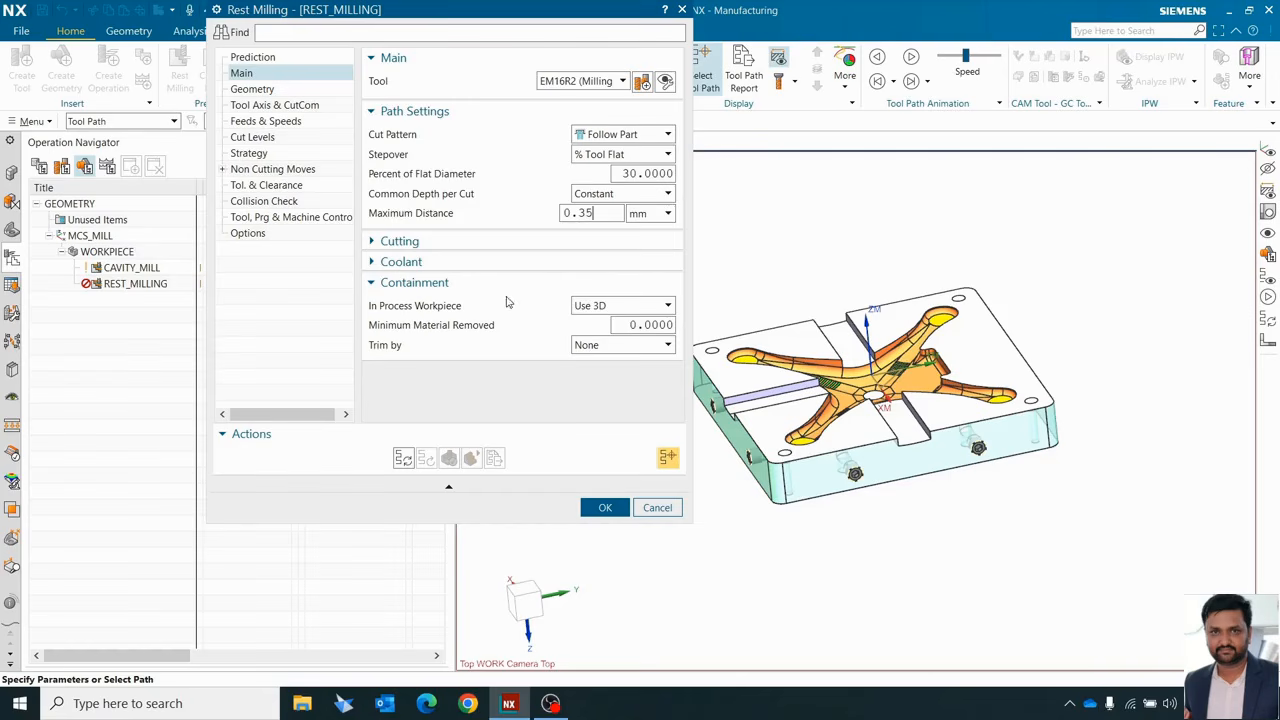
# - Change the cut order of the rest milling operation to Depth First
pyautogui.click(491, 245)
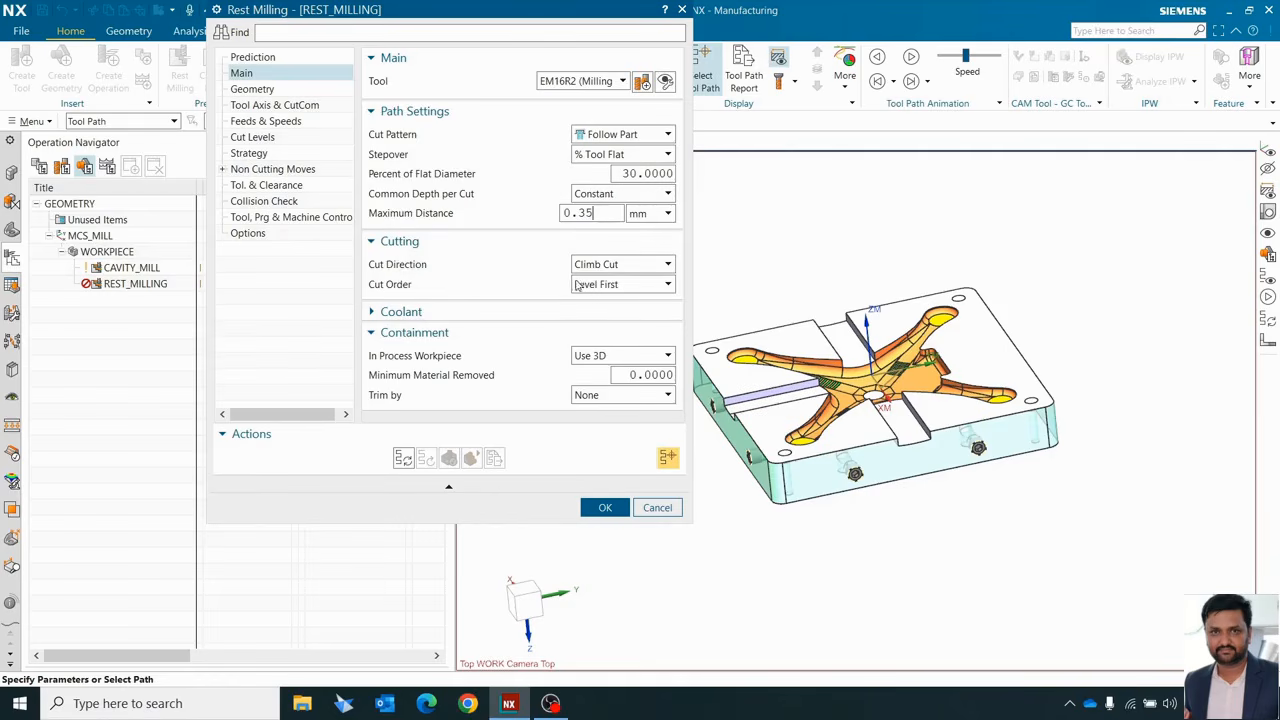
pyautogui.moveTo(585, 286)
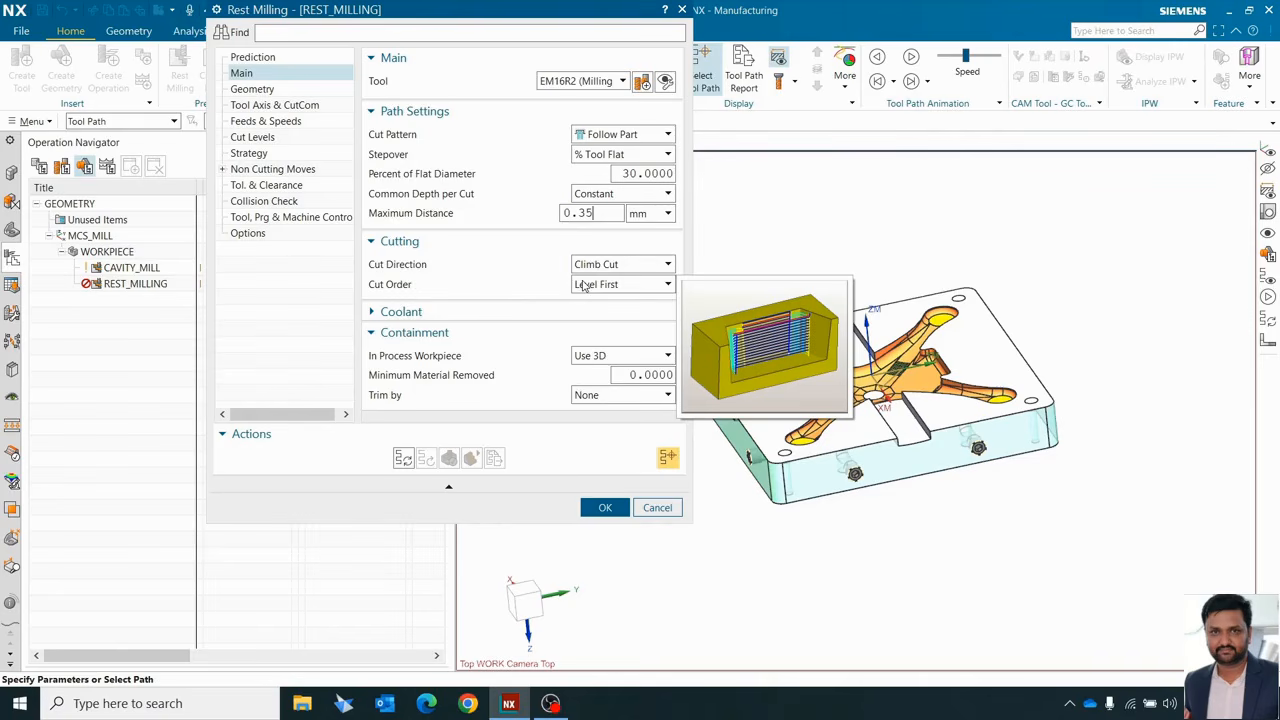
pyautogui.click(588, 285)
pyautogui.click(604, 313)
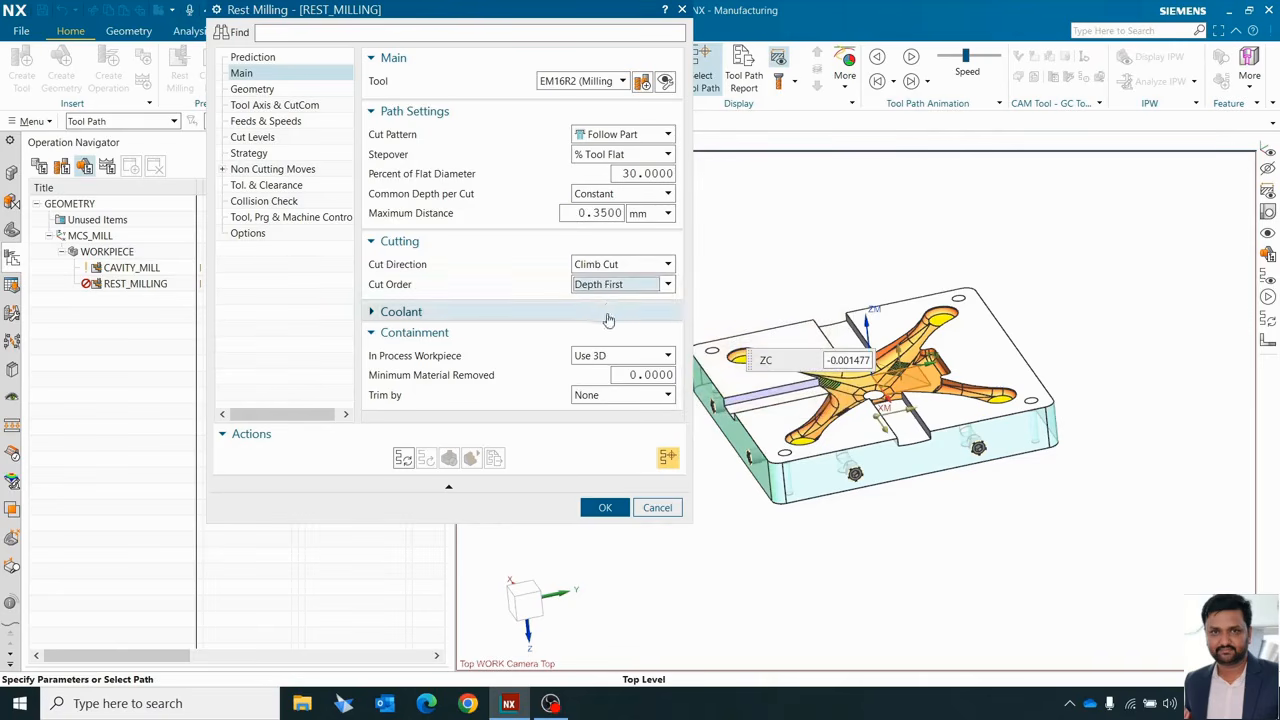
pyautogui.moveTo(605, 288)
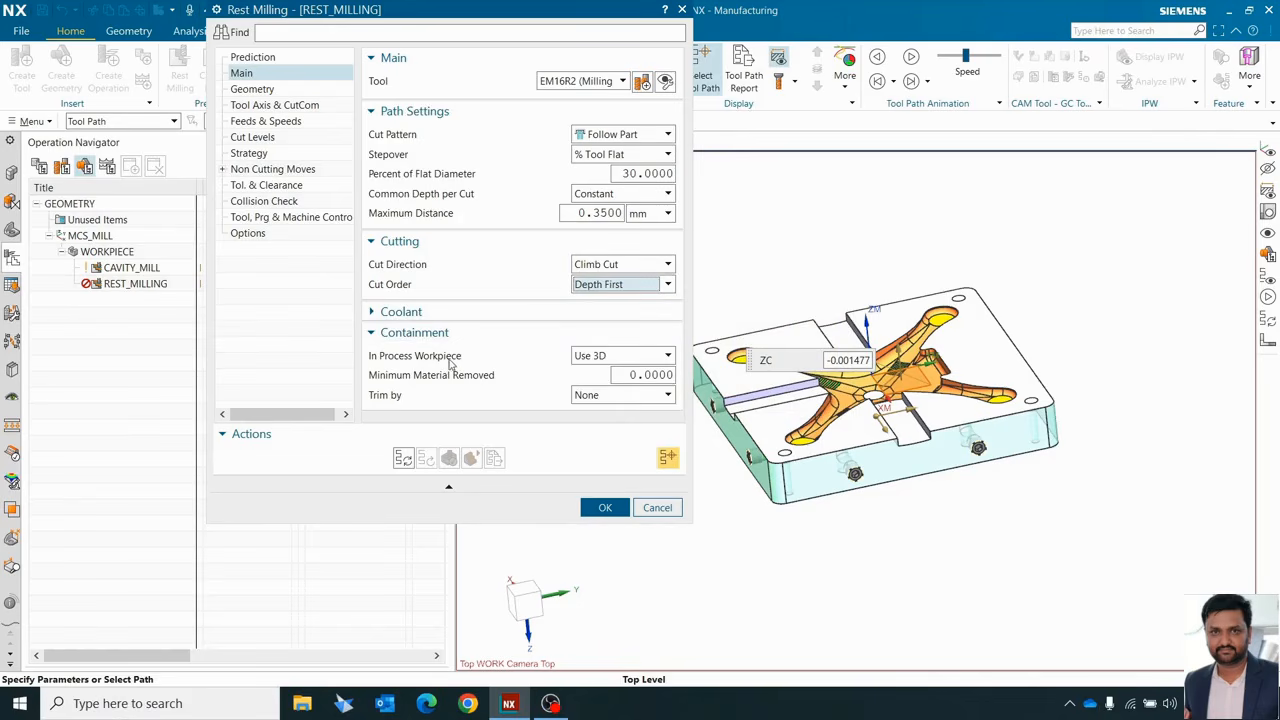
# - Set the In Process Workpiece containment to Use Level Based
pyautogui.click(640, 358)
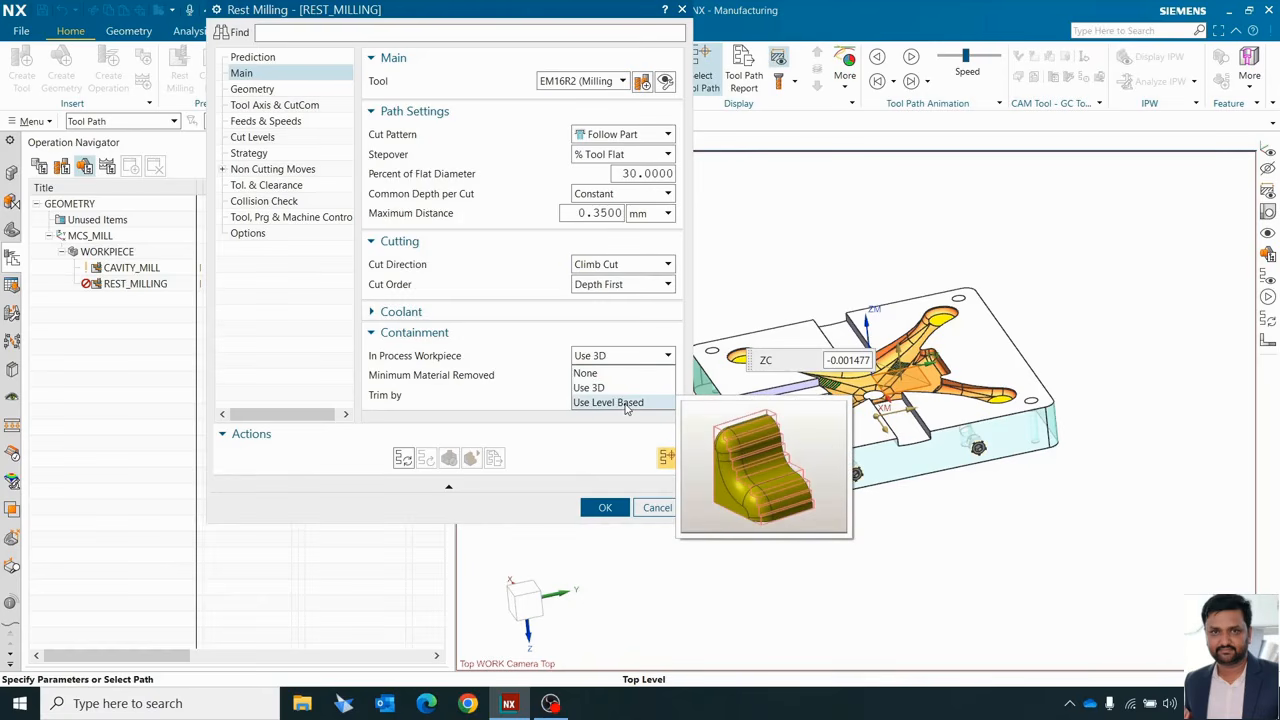
pyautogui.click(605, 388)
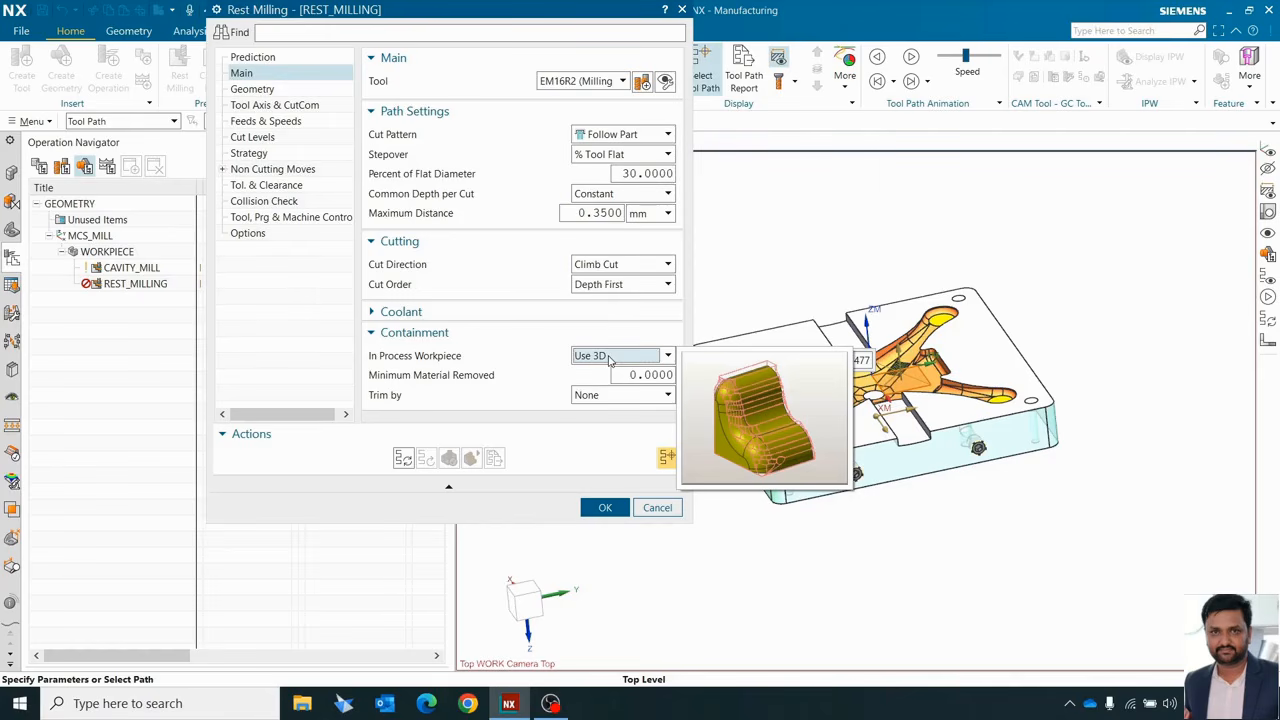
pyautogui.click(610, 358)
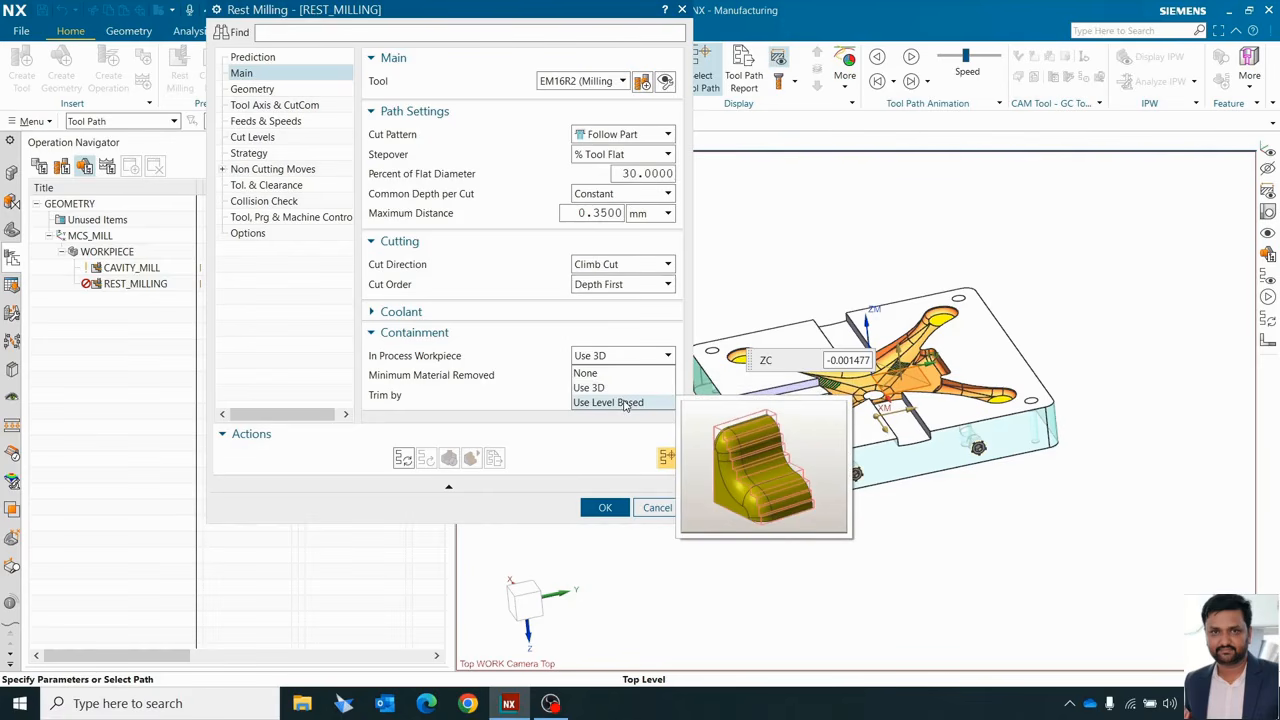
pyautogui.click(622, 402)
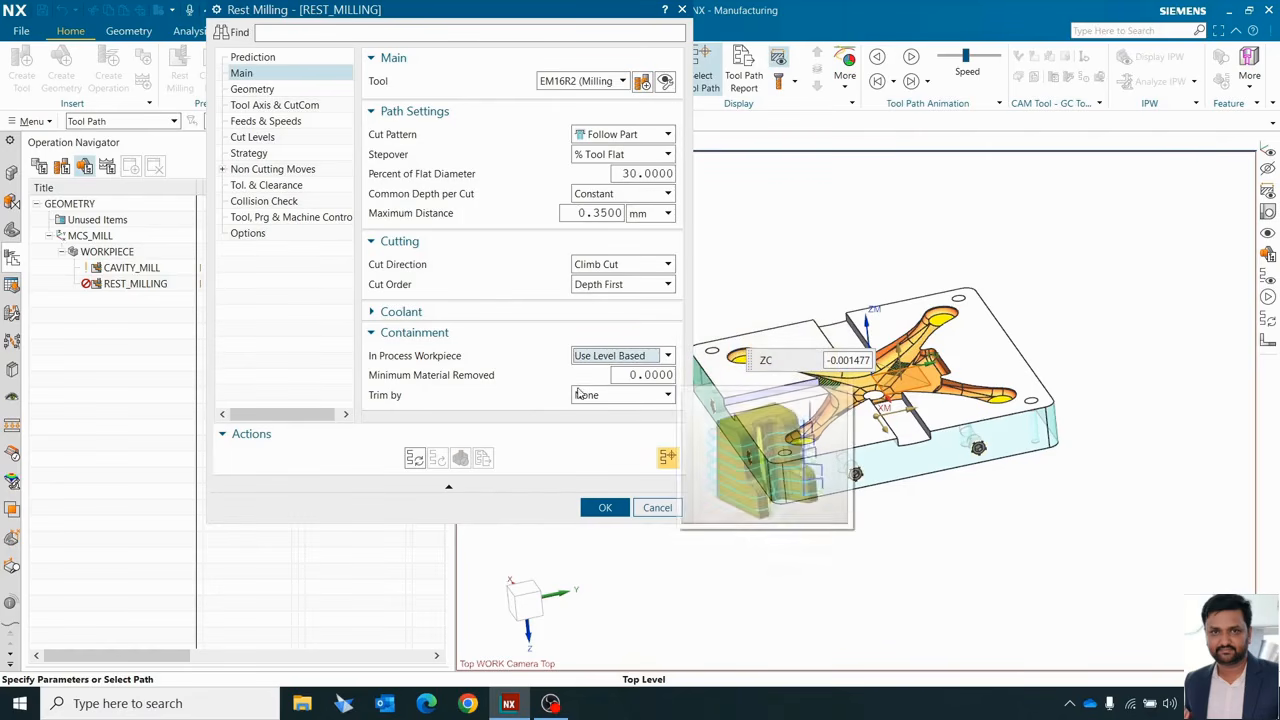
# - Set the spindle speed to 6000 rpm and the cut feed rate to 1200 mmpm, and recalculate the surface speed and feed per tooth
pyautogui.click(258, 121)
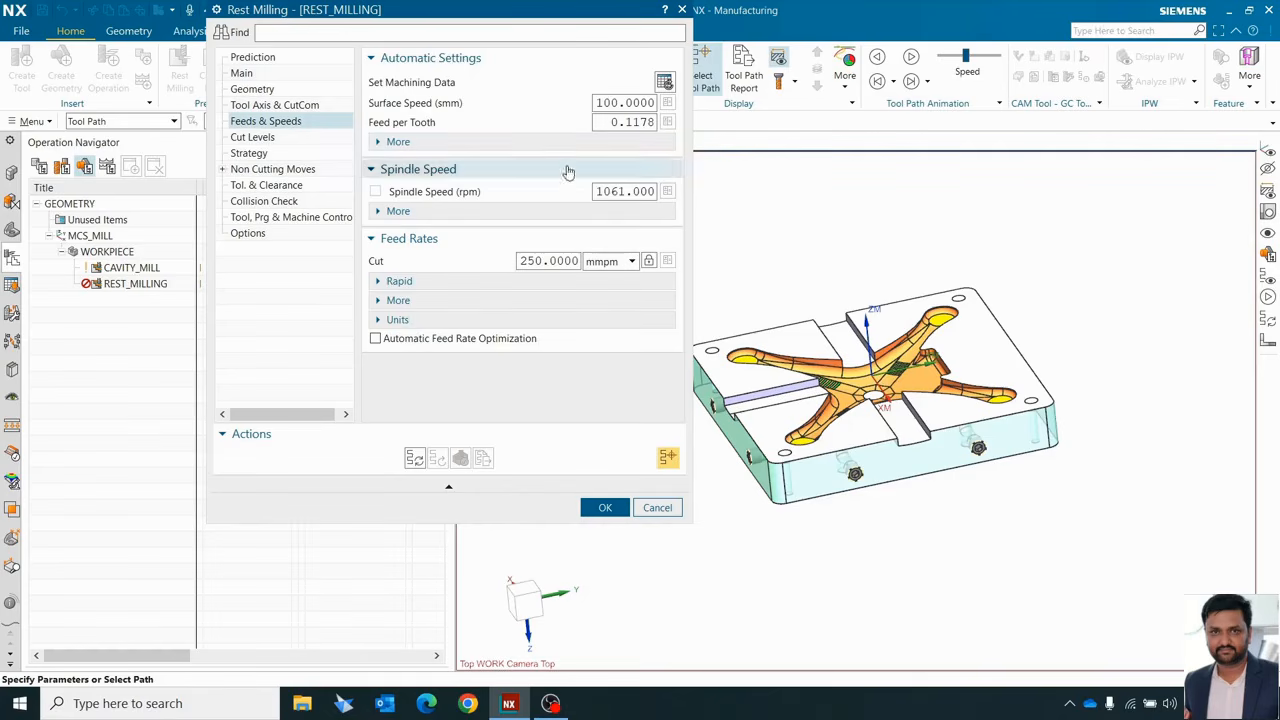
pyautogui.doubleClick(612, 193)
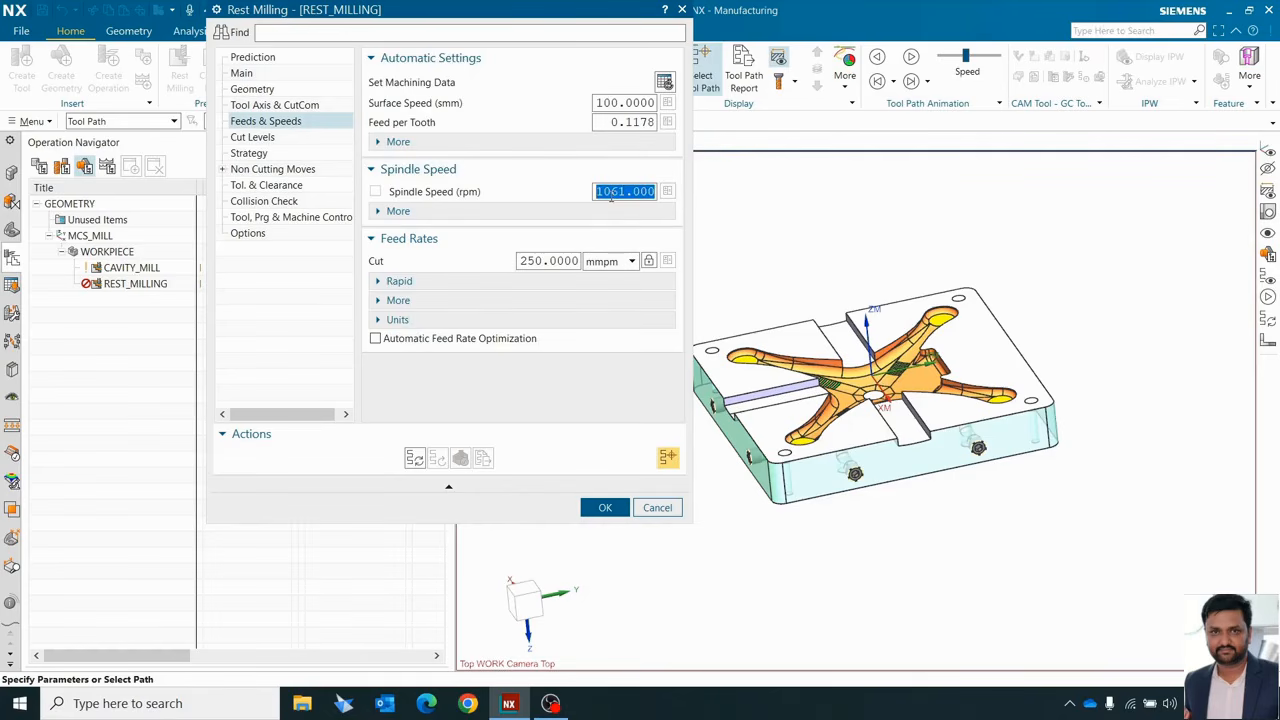
pyautogui.write('6000')
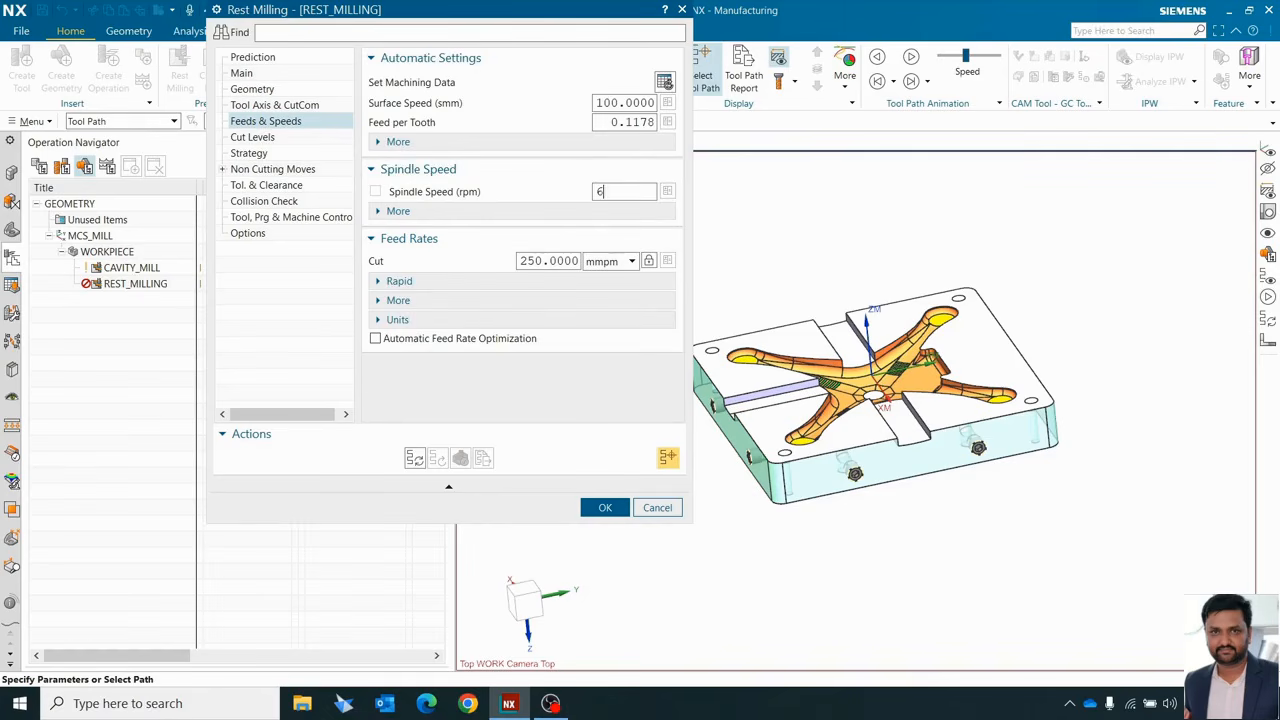
pyautogui.doubleClick(540, 261)
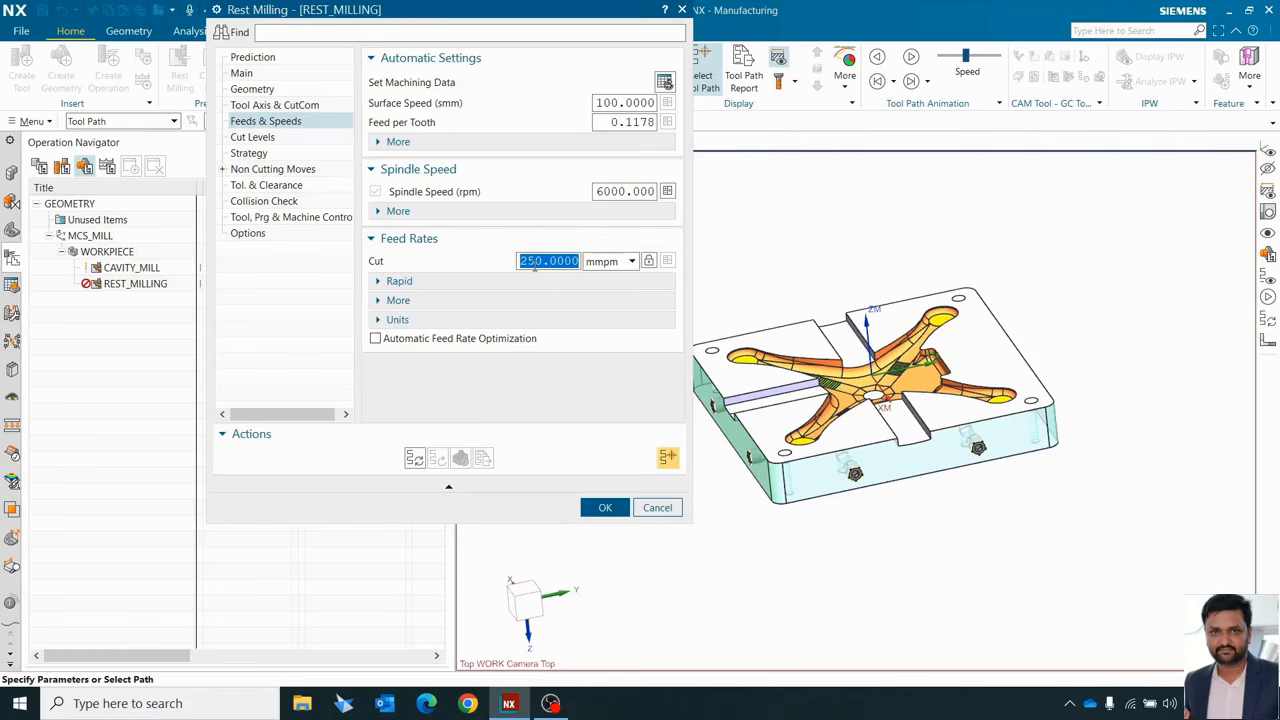
pyautogui.write('1200')
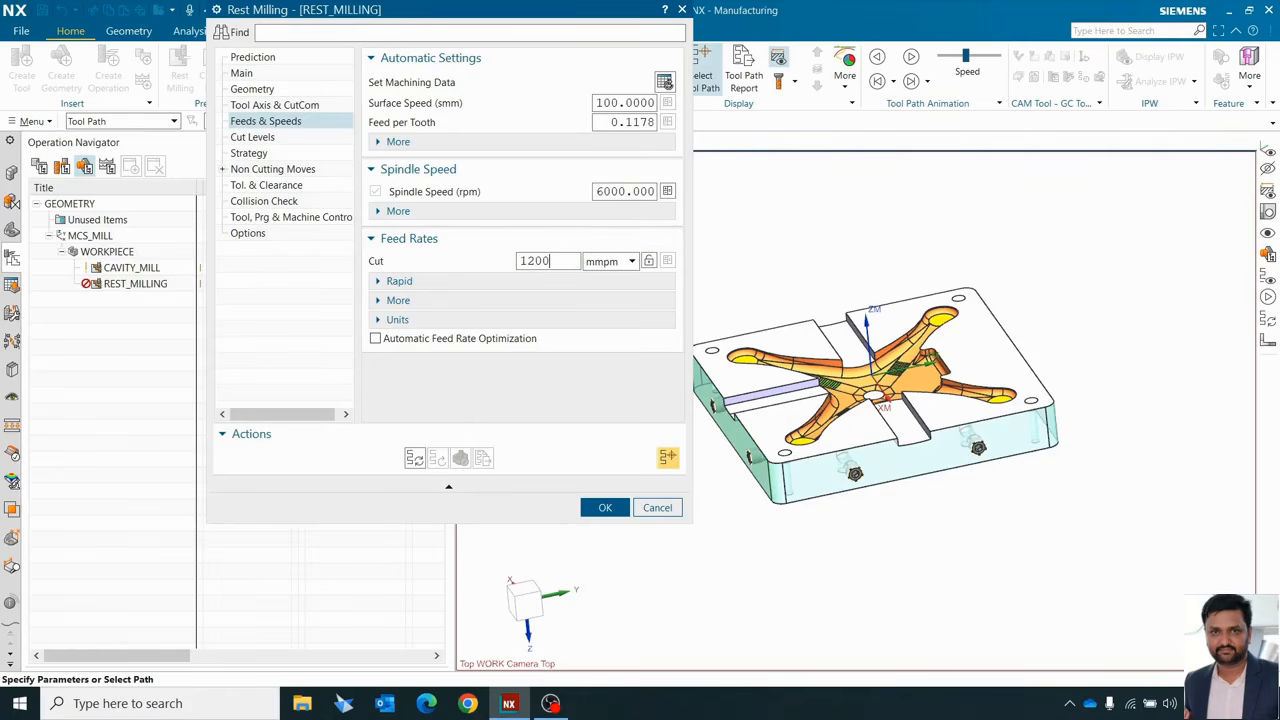
pyautogui.click(667, 191)
# - Set the engage feed rate to 80 percent of the cut feed
pyautogui.click(429, 303)
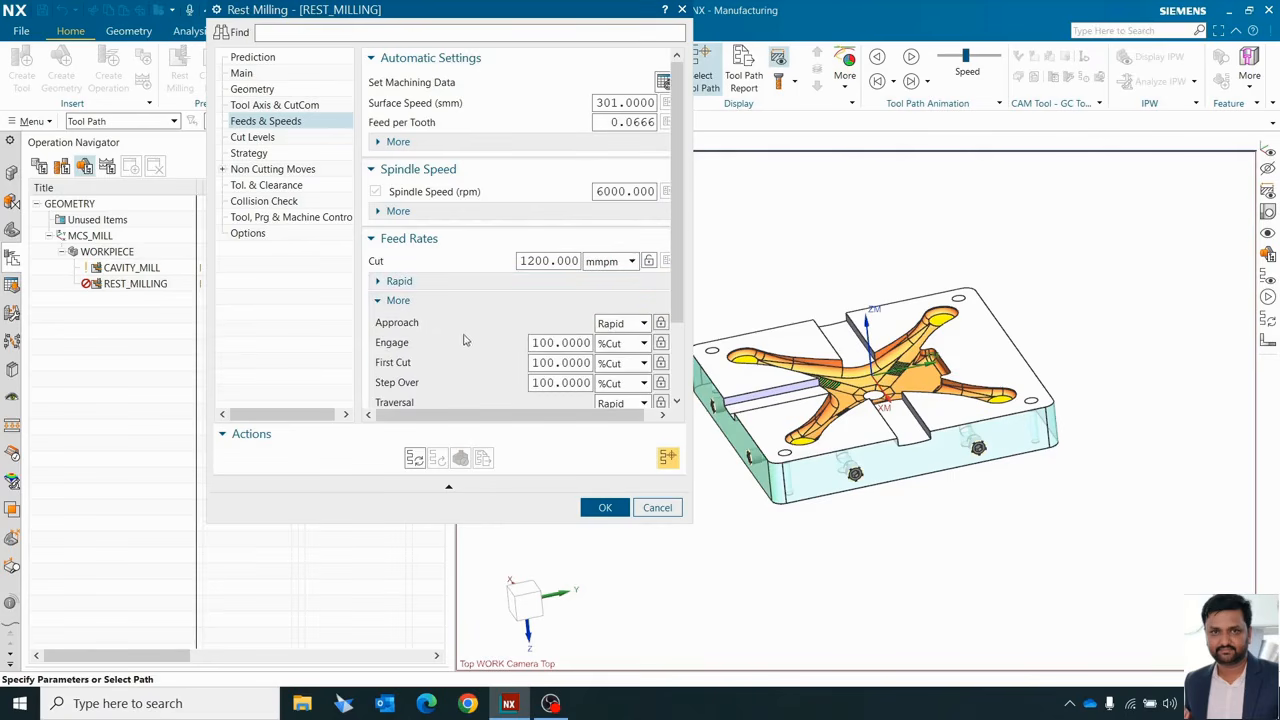
pyautogui.doubleClick(552, 343)
pyautogui.write('80')
pyautogui.press('Return')
# - Examine the cut level ranges of the rest milling operation on the drone cavity, and open the strategy settings
pyautogui.click(252, 140)
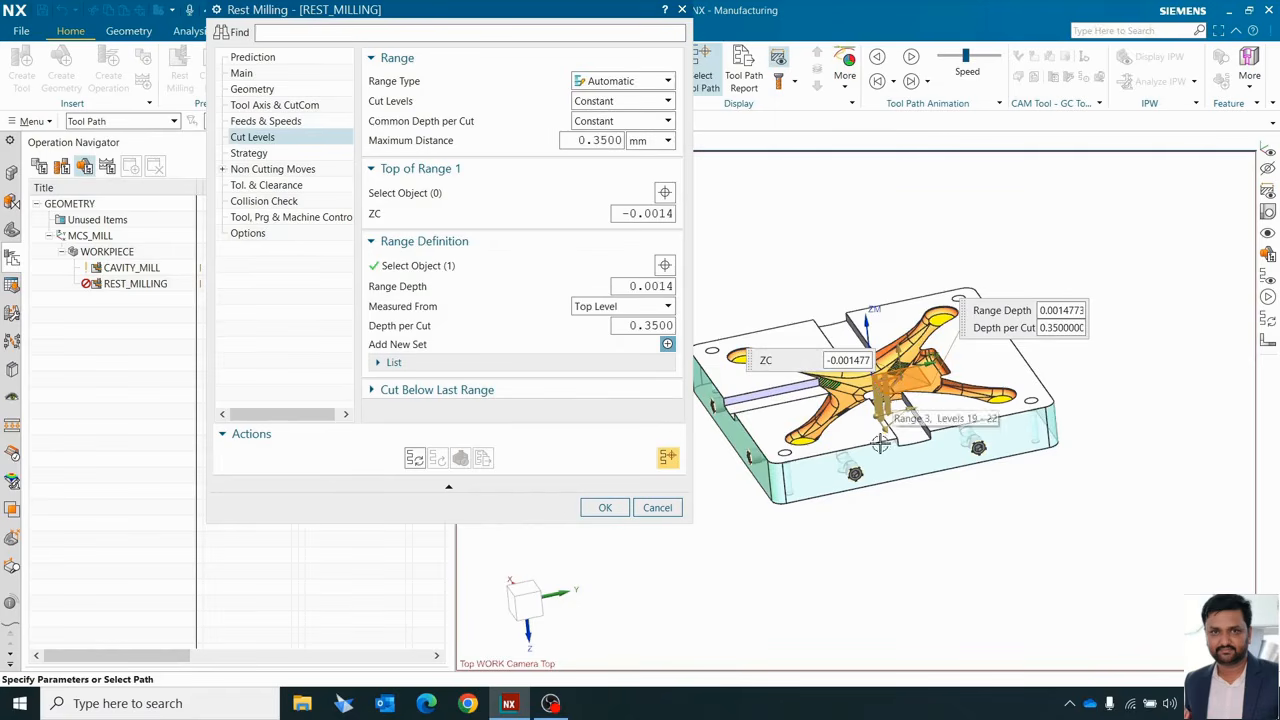
pyautogui.moveTo(882, 443)
pyautogui.mouseDown(button='middle')
pyautogui.moveTo(890, 424)
pyautogui.moveTo(873, 428)
pyautogui.mouseUp(button='middle')
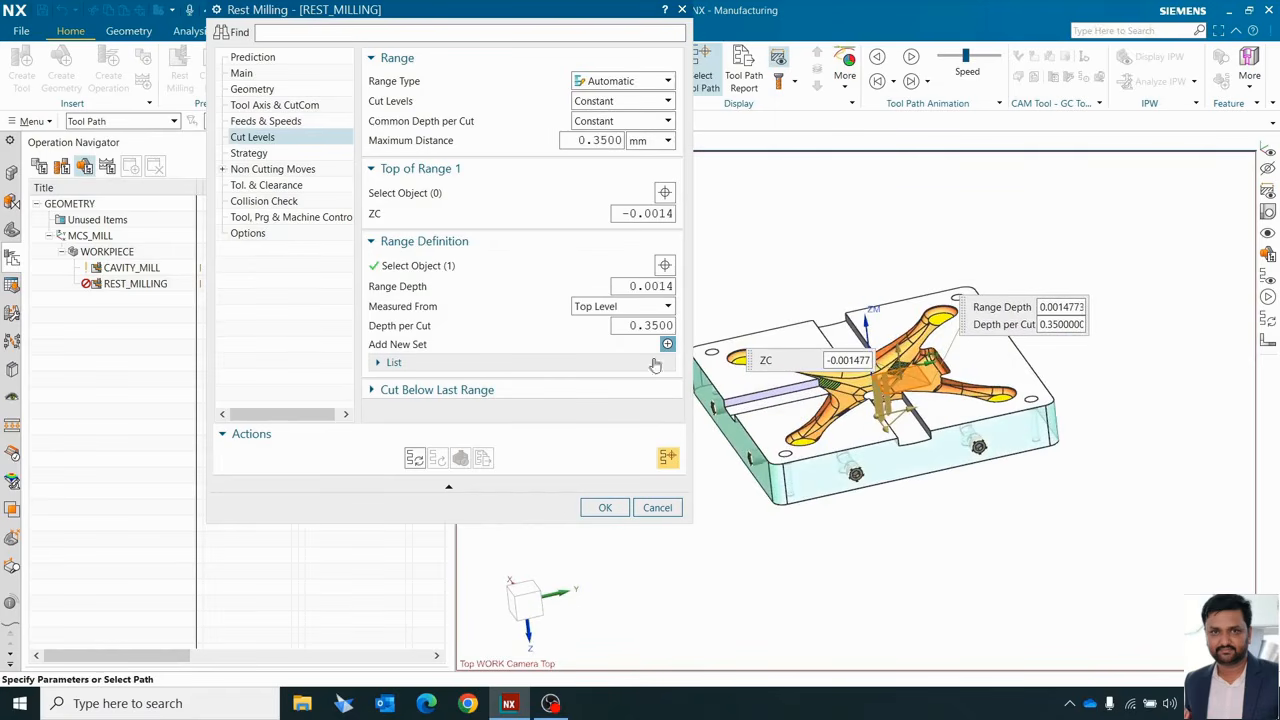
pyautogui.moveTo(792, 285); pyautogui.dragTo(836, 357, button='middle')
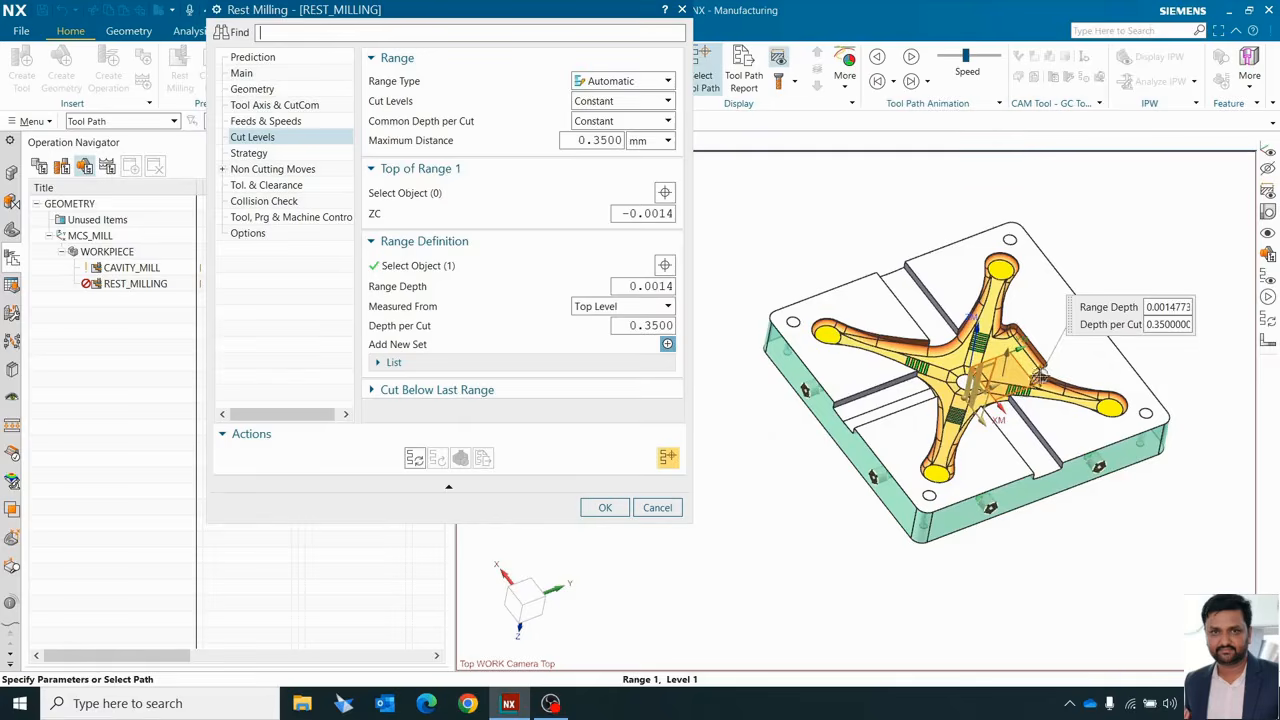
pyautogui.scroll(2, 1000, 380)
pyautogui.scroll(-1, 958, 392)
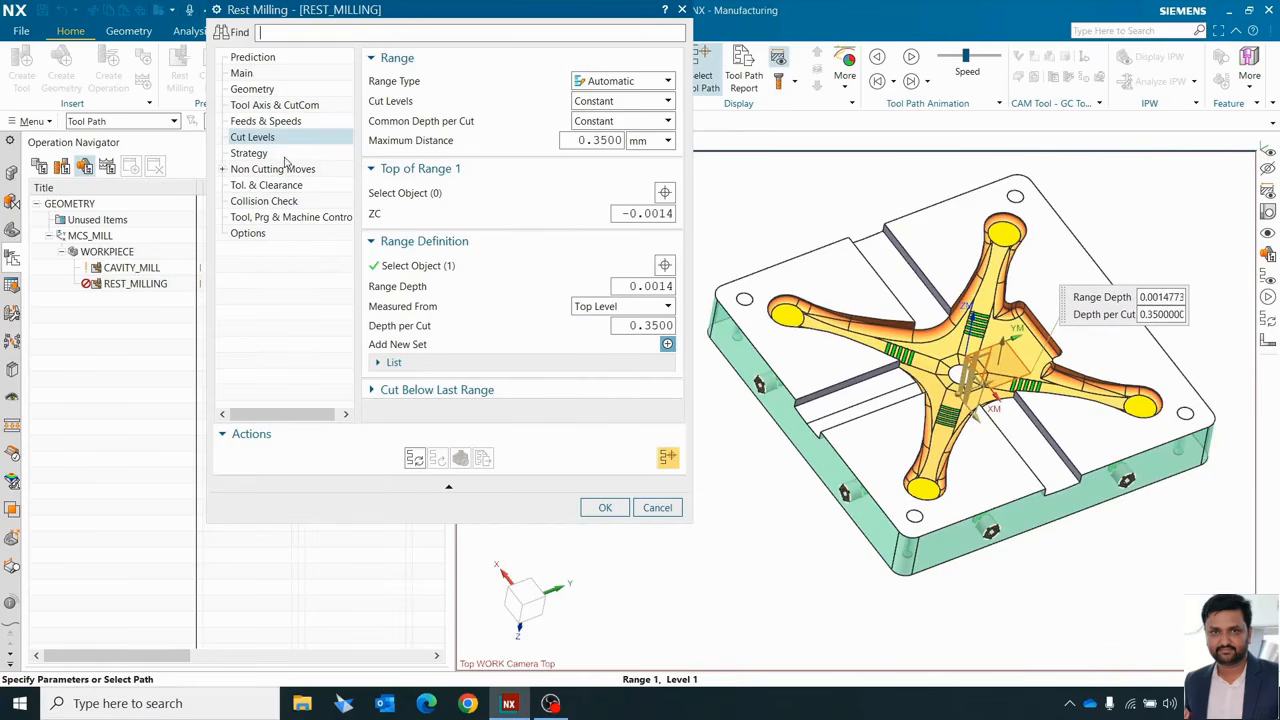
pyautogui.click(286, 155)
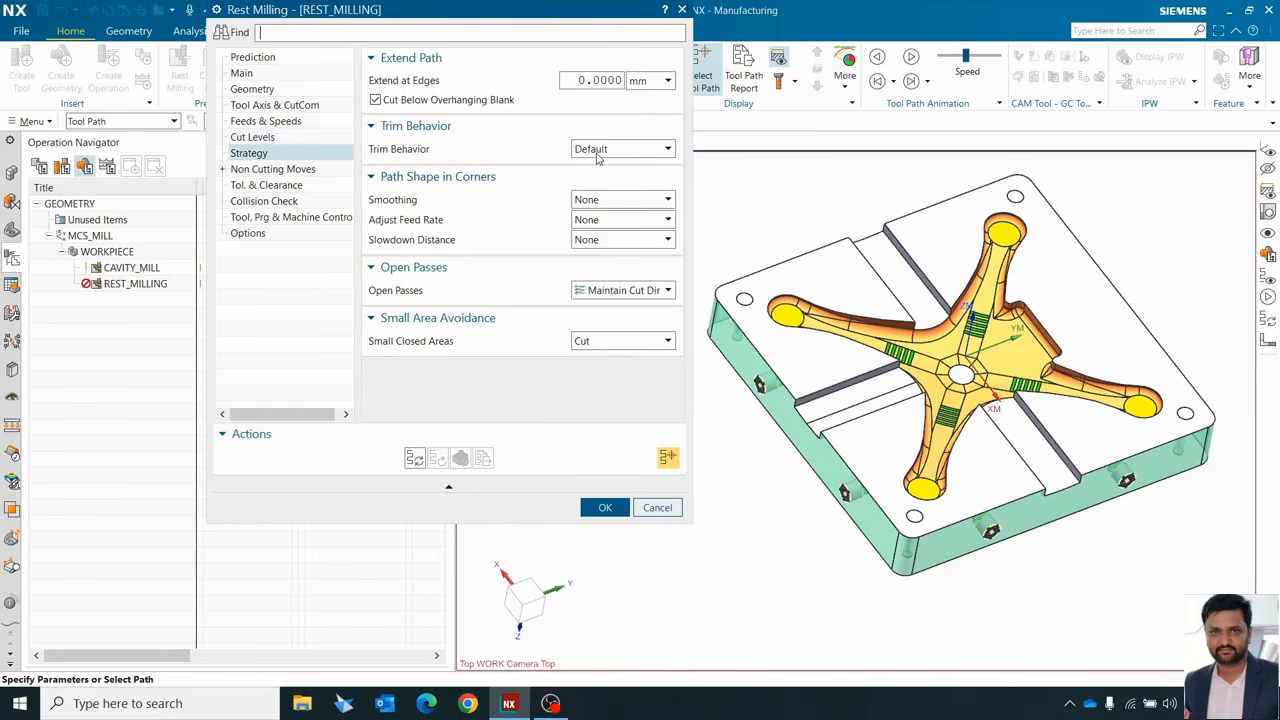
# - Set the trim behavior of the rest milling operation to Follow Boundary
pyautogui.moveTo(600, 153)
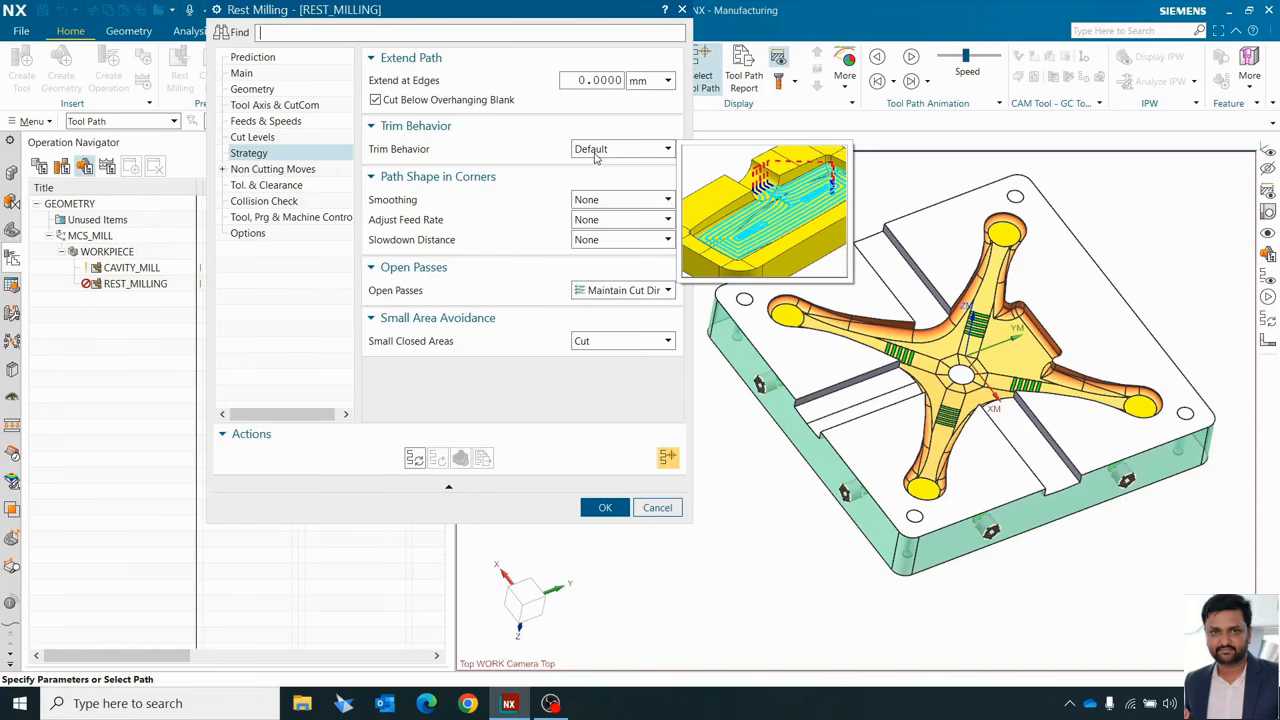
pyautogui.click(598, 155)
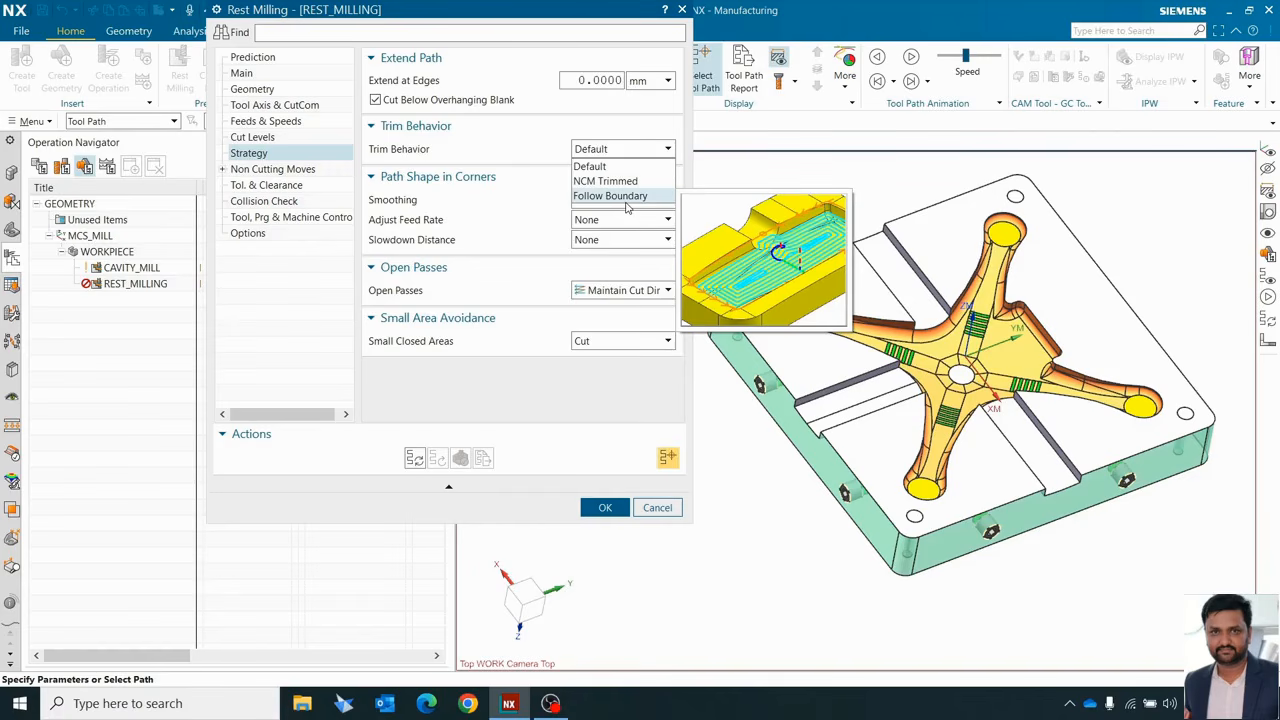
pyautogui.click(626, 200)
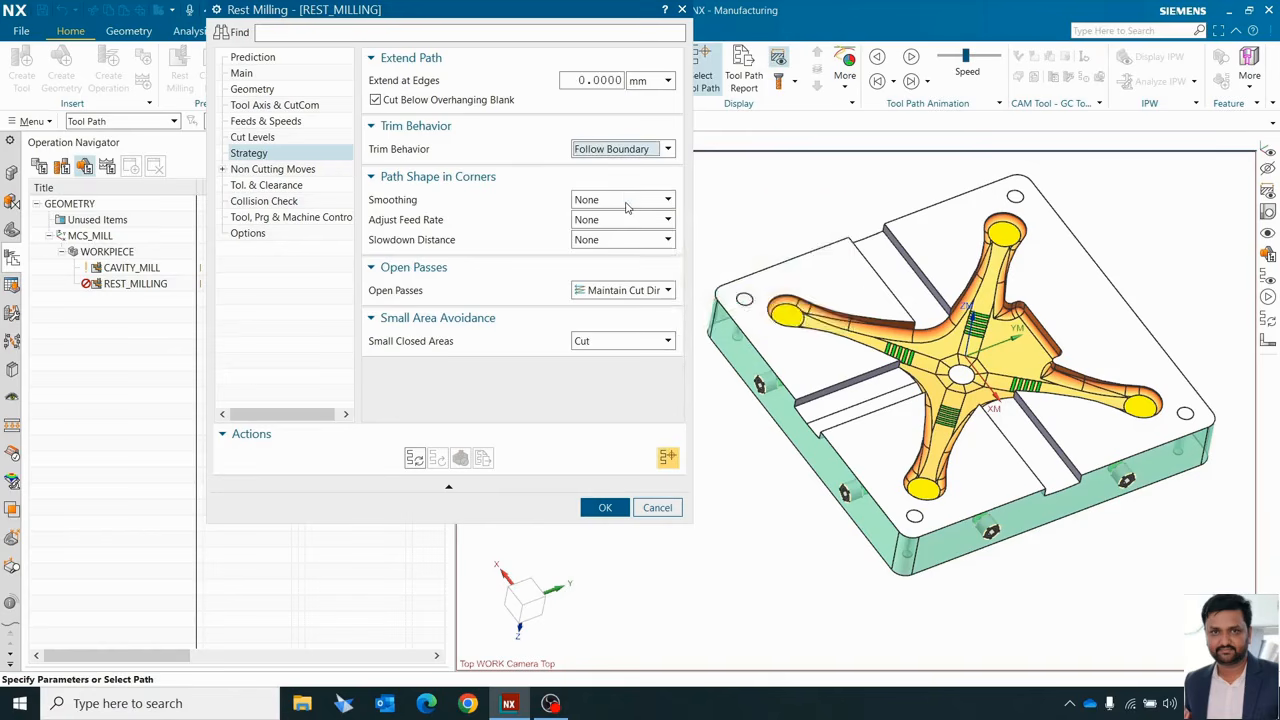
# - Define a trim boundary from the bottom face of the cavity body, with the side trimmed set to Outside
pyautogui.click(253, 90)
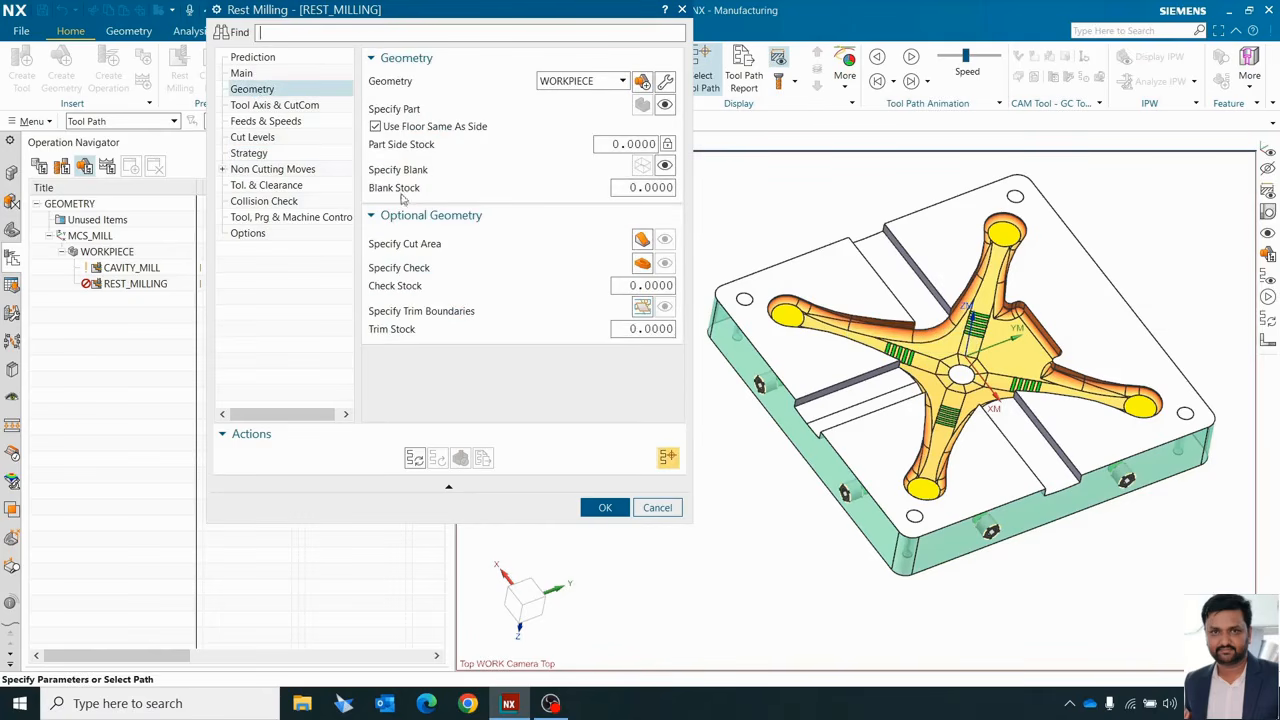
pyautogui.click(642, 306)
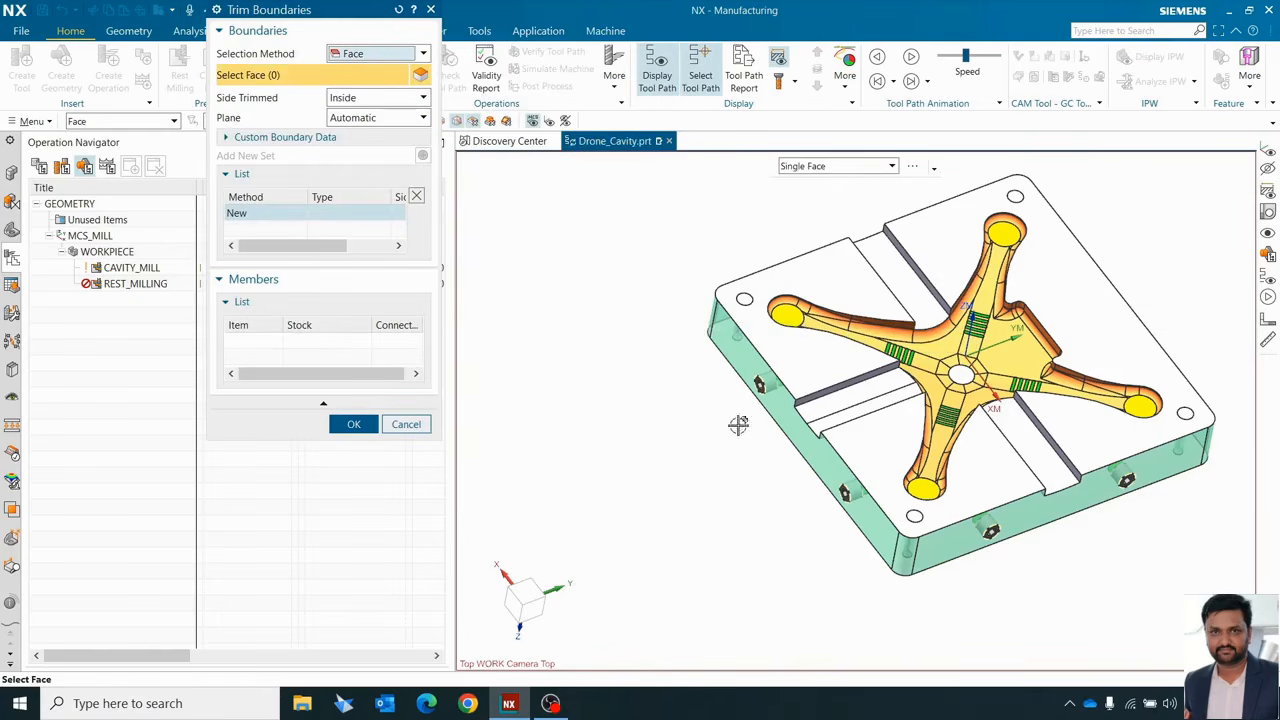
pyautogui.moveTo(746, 437); pyautogui.dragTo(782, 376, button='middle')
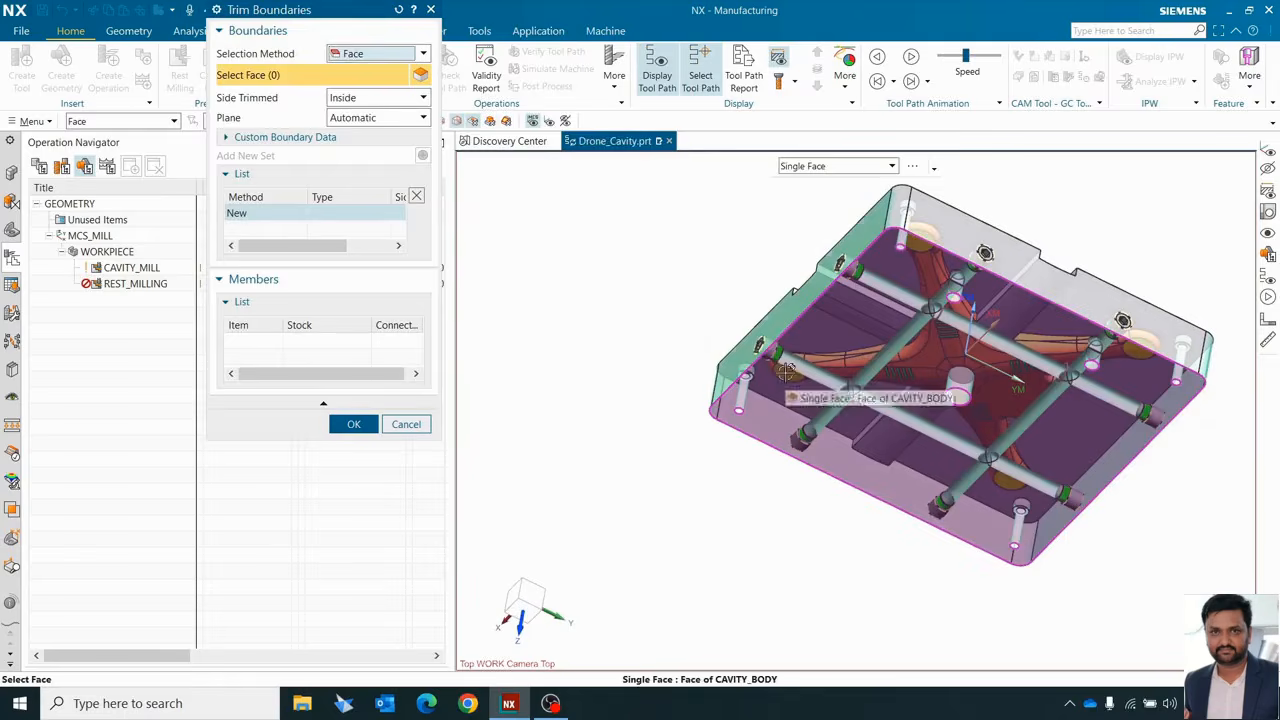
pyautogui.click(787, 371)
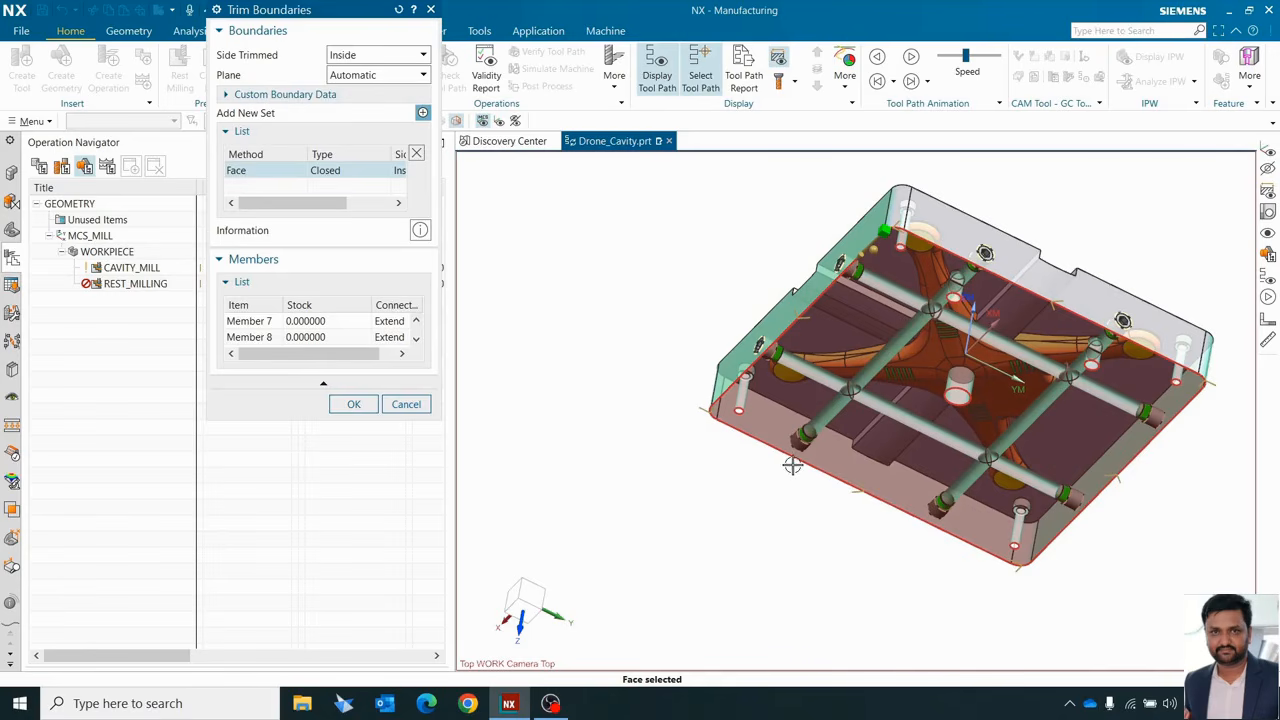
pyautogui.moveTo(886, 367); pyautogui.dragTo(810, 404, button='middle')
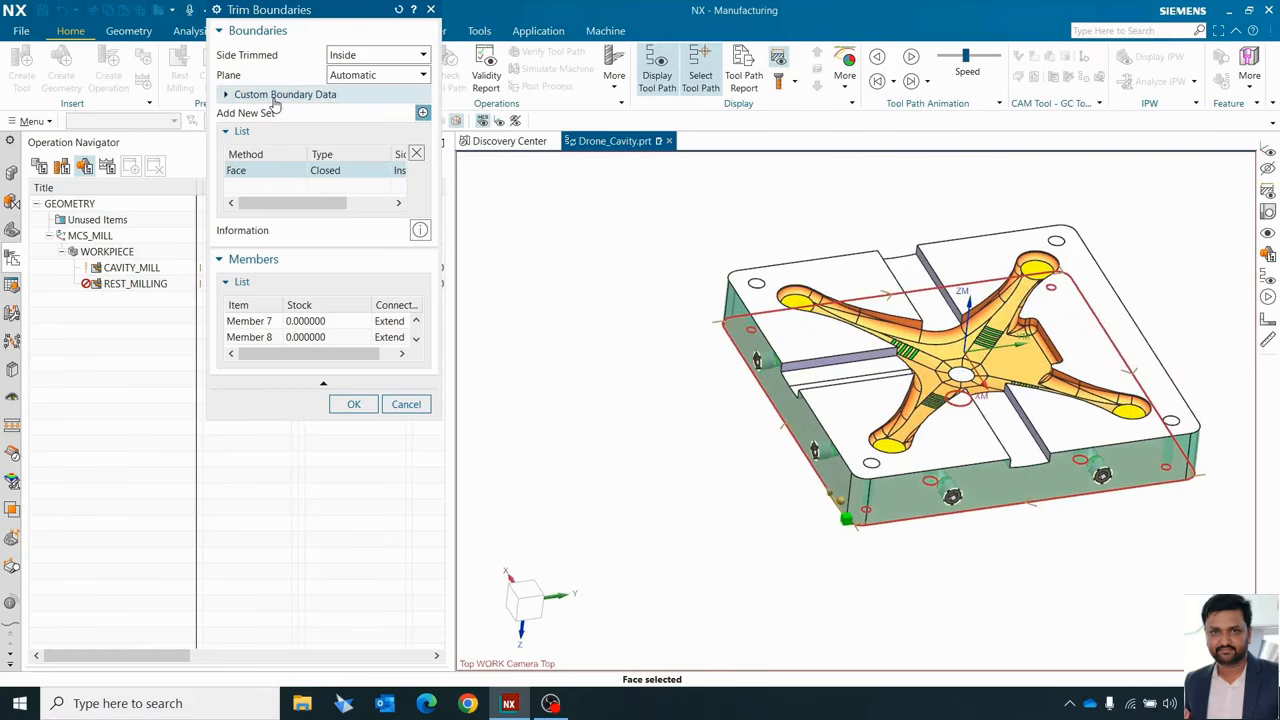
pyautogui.click(374, 63)
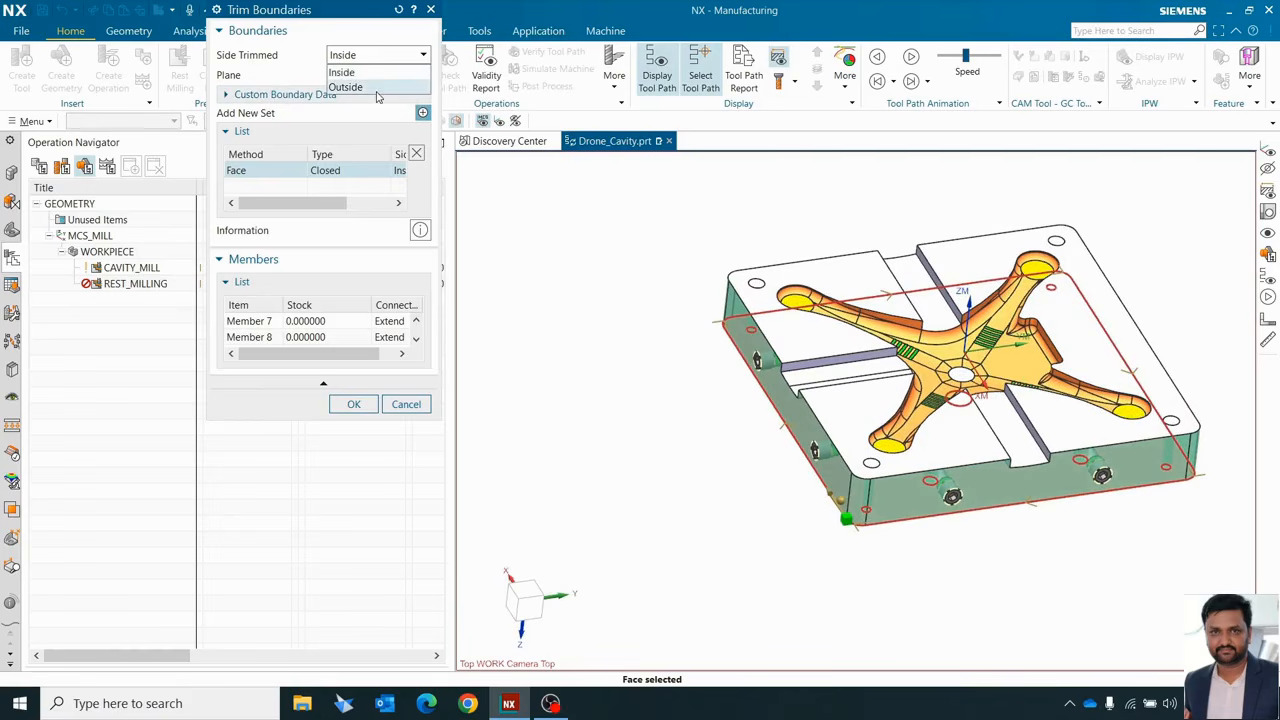
pyautogui.click(374, 87)
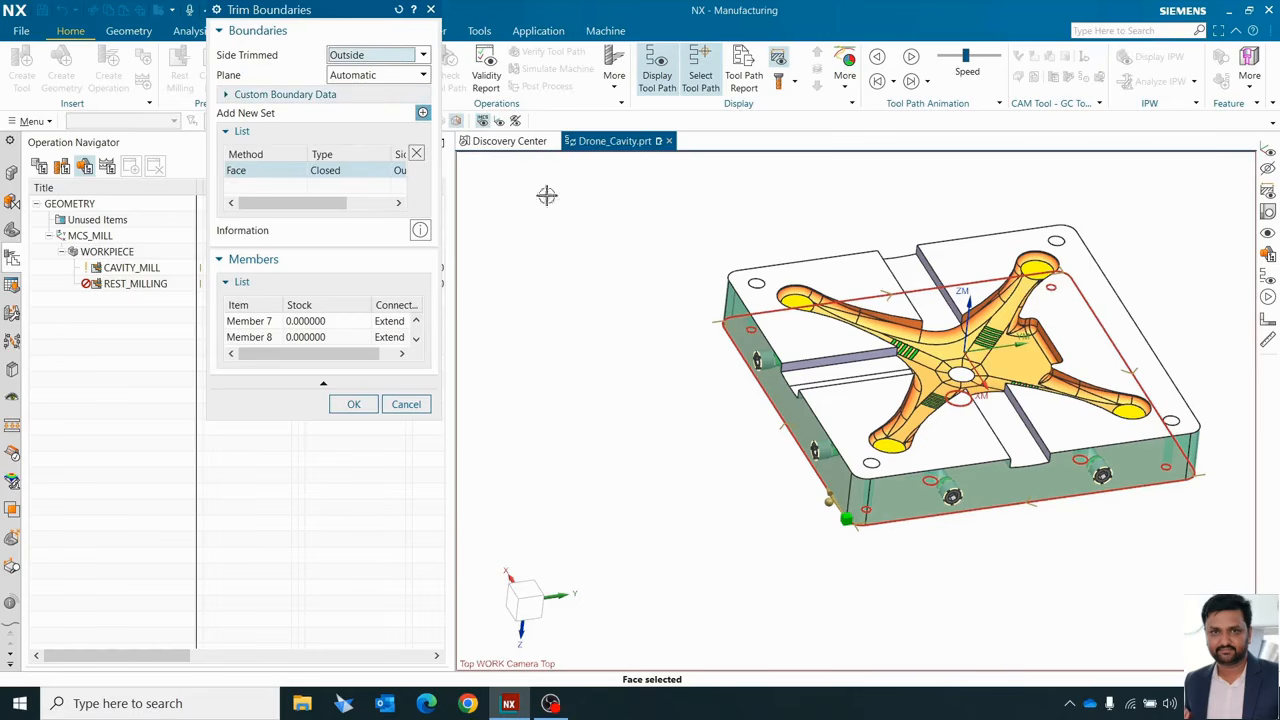
pyautogui.scroll(2, 663, 280)
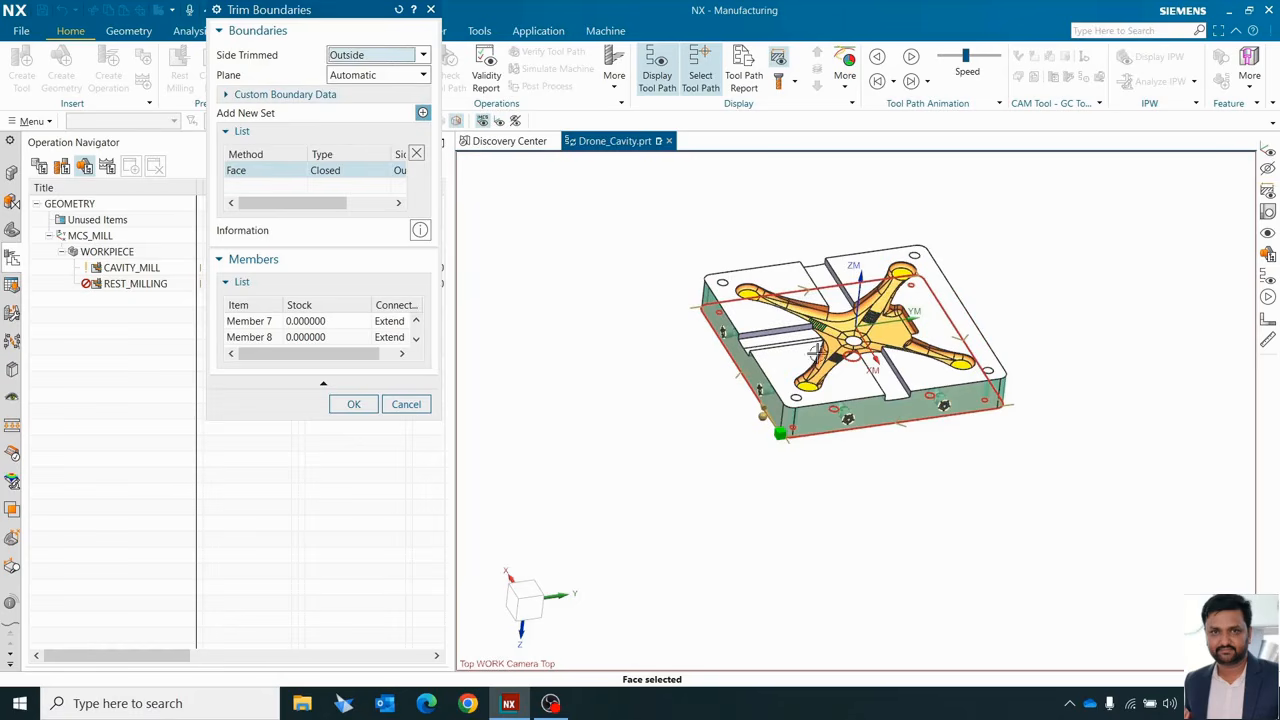
pyautogui.moveTo(814, 344); pyautogui.dragTo(807, 360, button='middle')
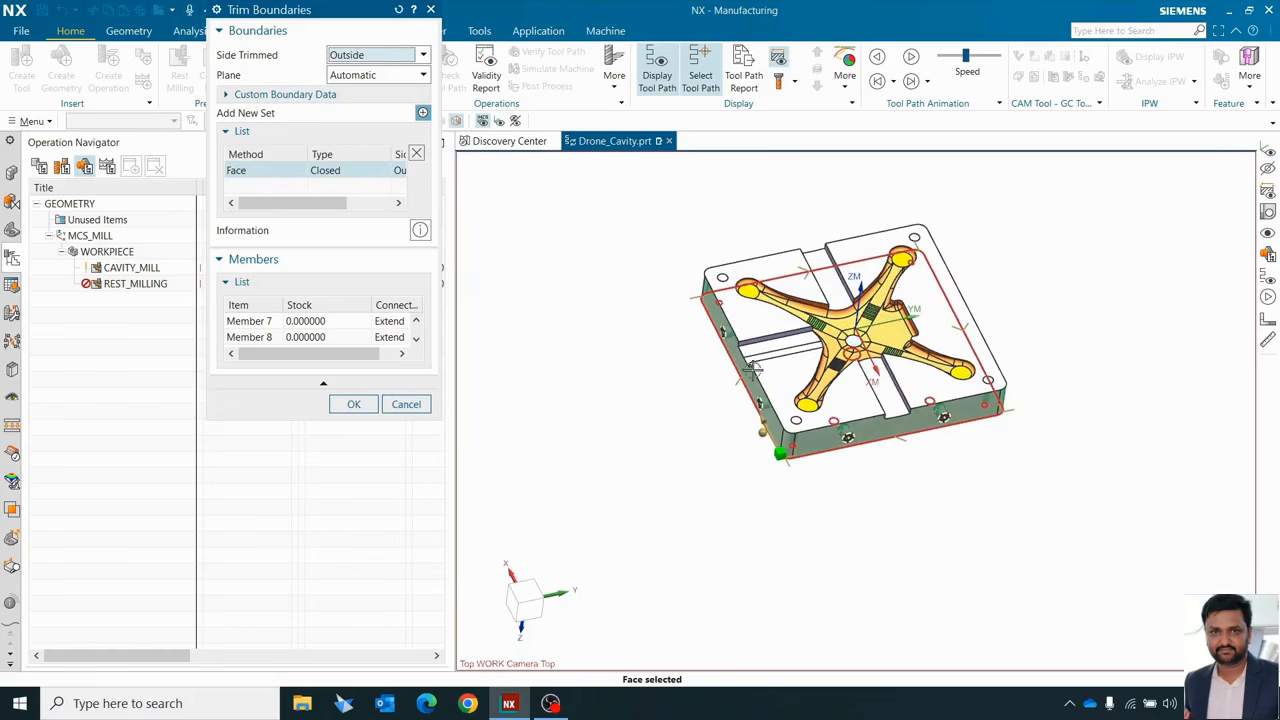
pyautogui.click(353, 404)
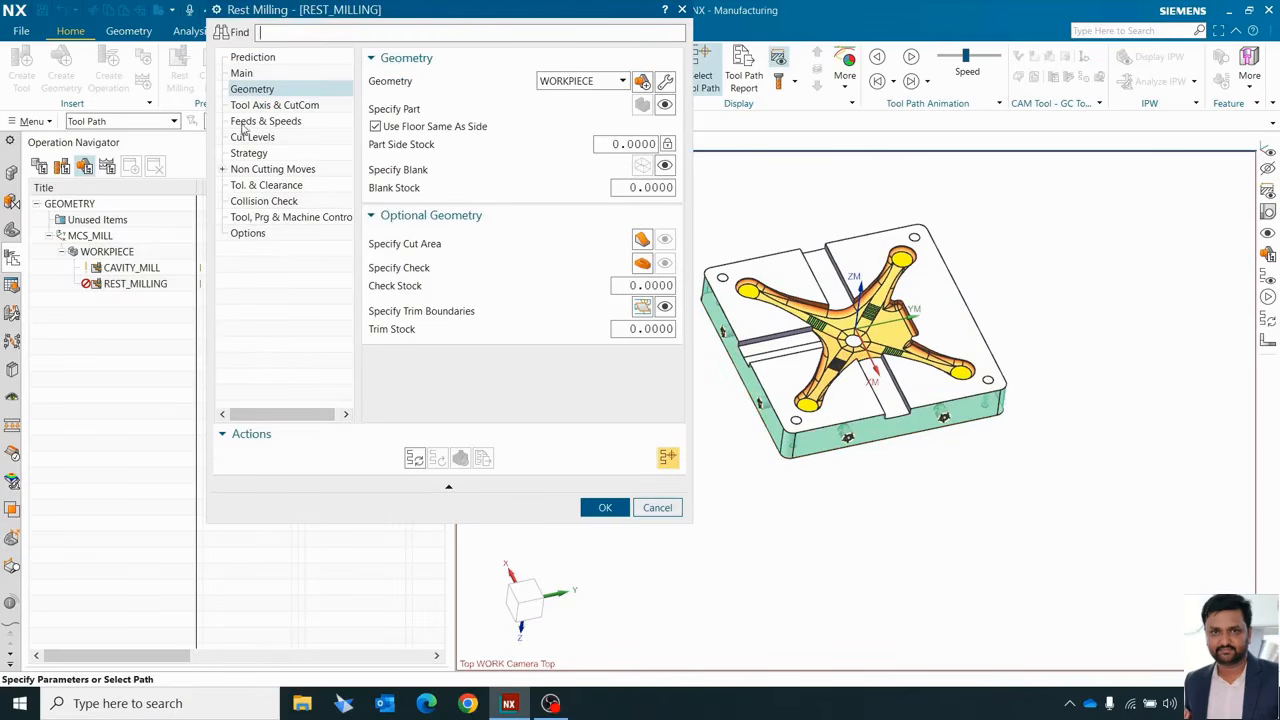
# - Set the corner smoothing in the strategy settings to All Passes
pyautogui.click(248, 152)
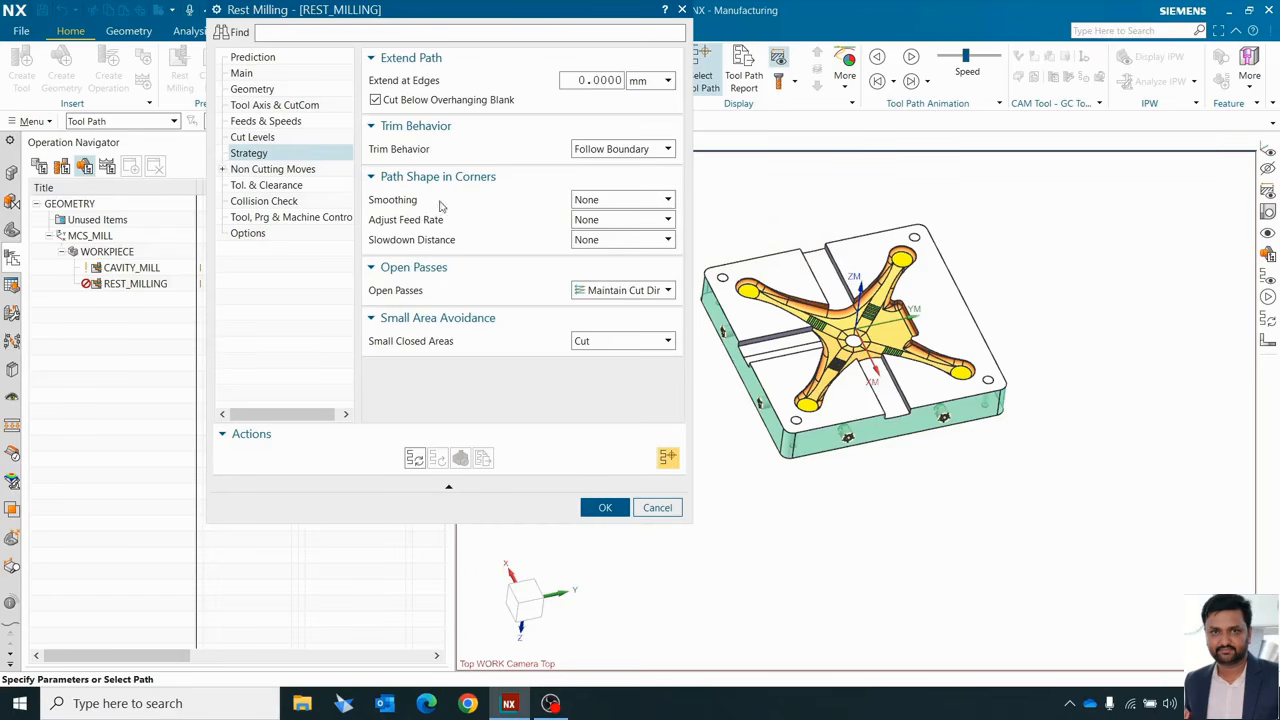
pyautogui.moveTo(597, 205)
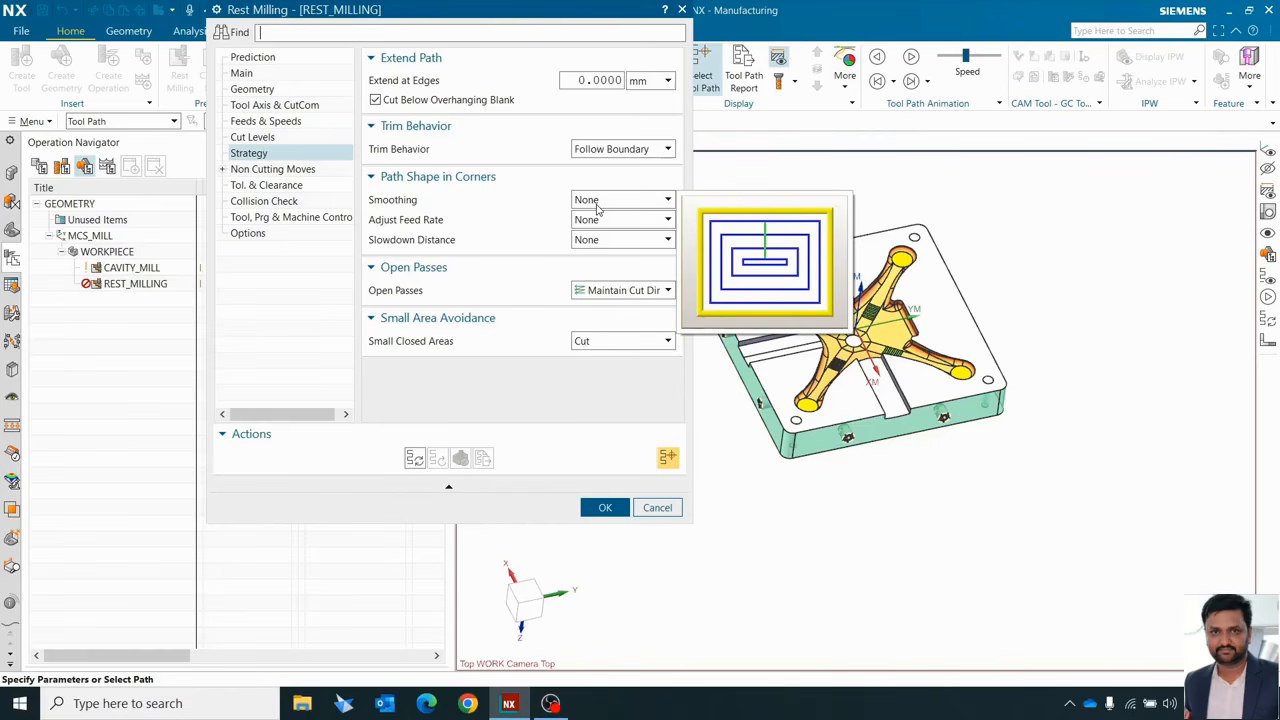
pyautogui.click(597, 201)
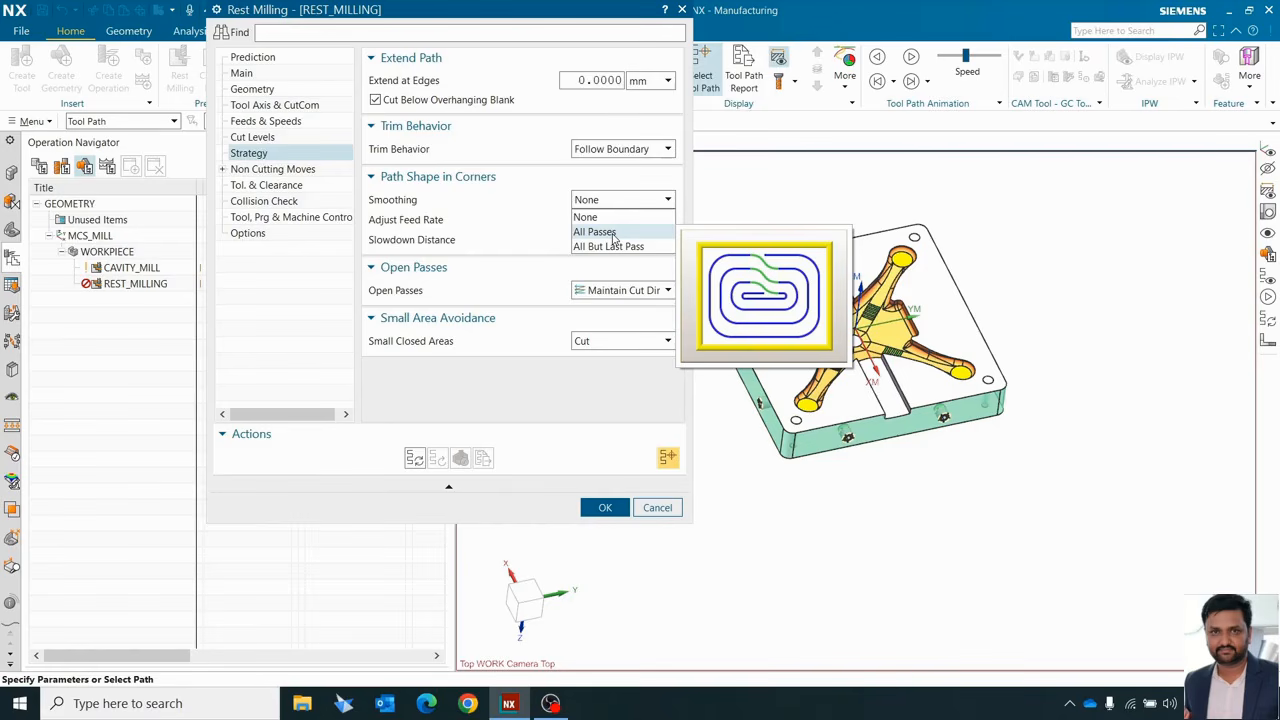
pyautogui.click(613, 235)
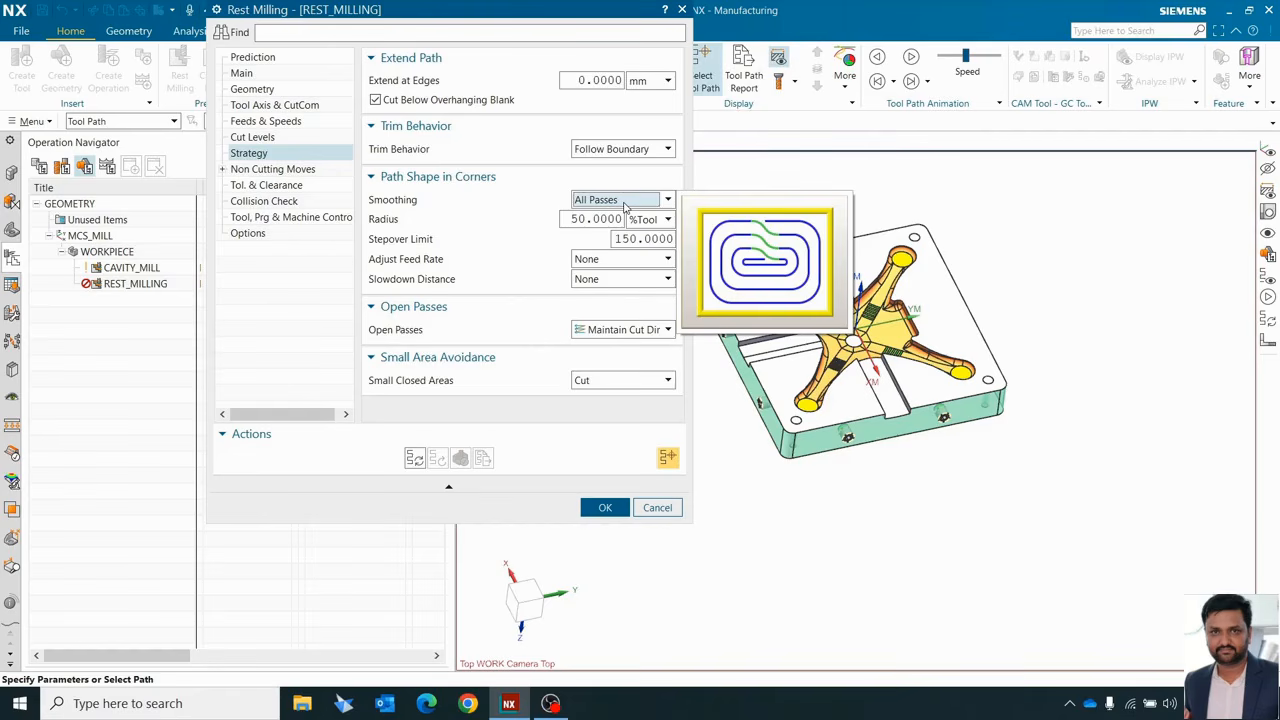
# - Adjust the corner feed rate on all arcs, with a minimum compensation factor of 0.5 and a maximum of 1
pyautogui.click(604, 259)
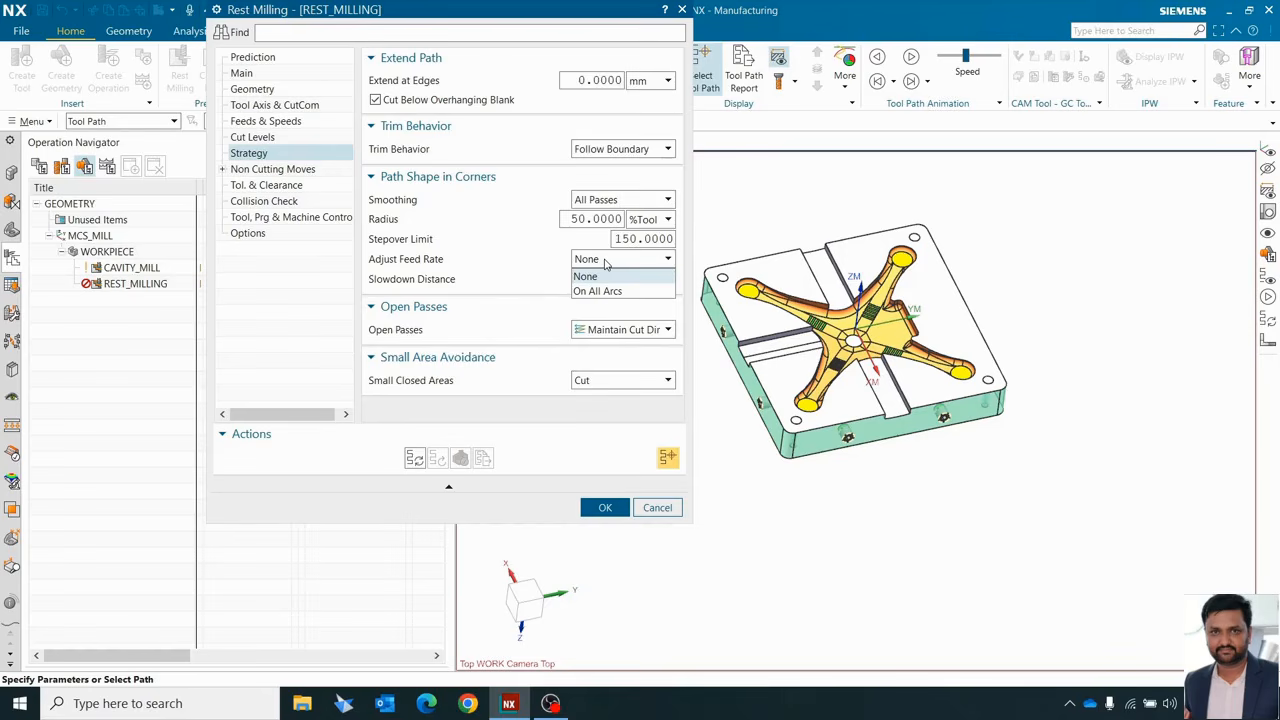
pyautogui.click(627, 290)
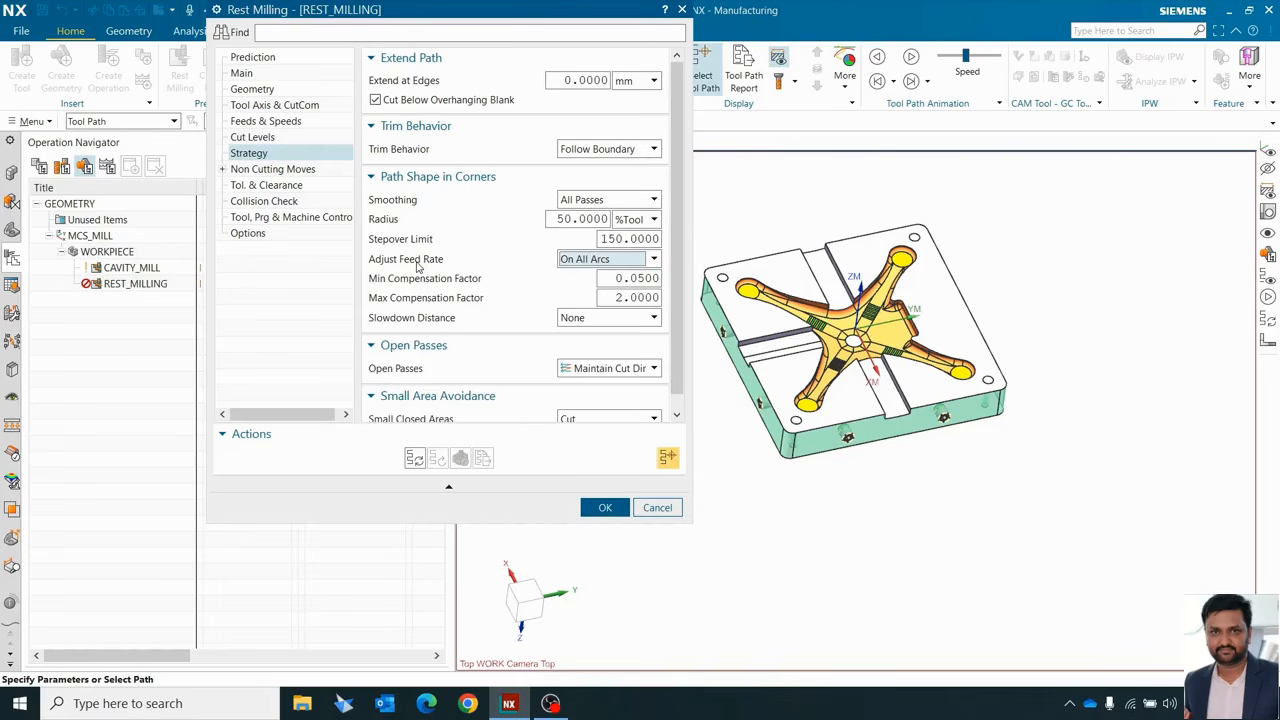
pyautogui.click(626, 278)
pyautogui.write('0.5')
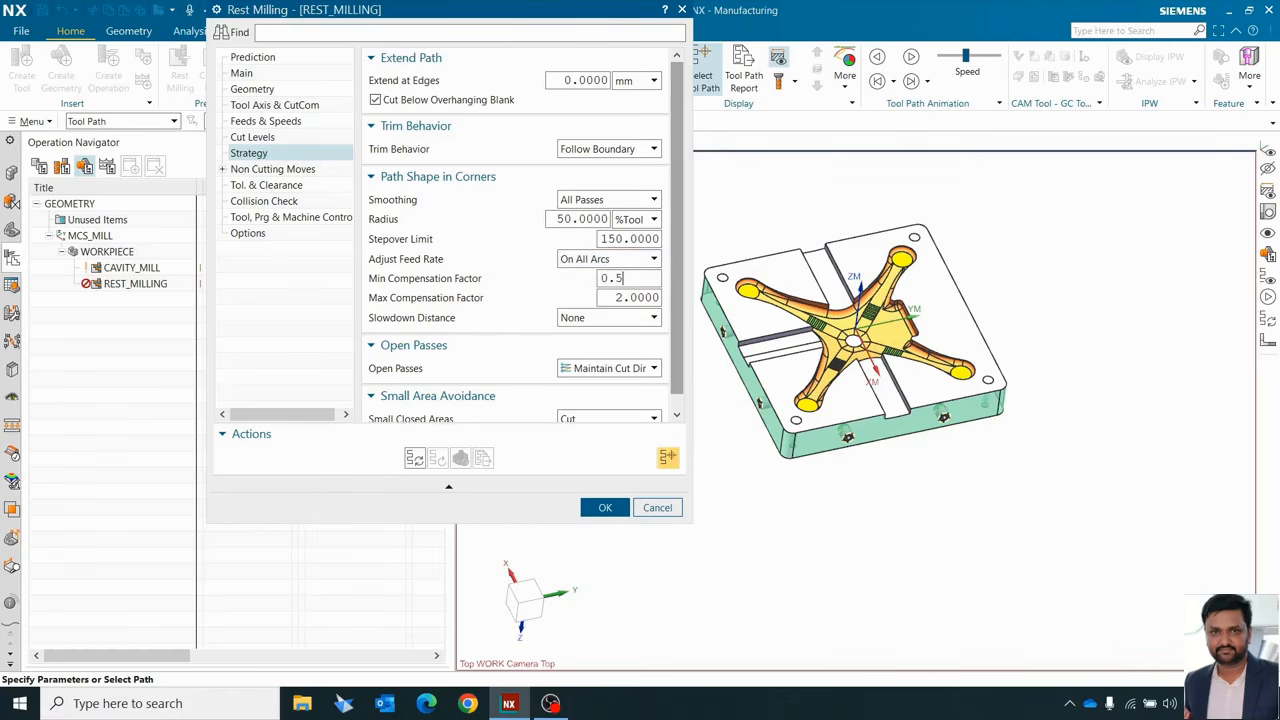
pyautogui.click(610, 304)
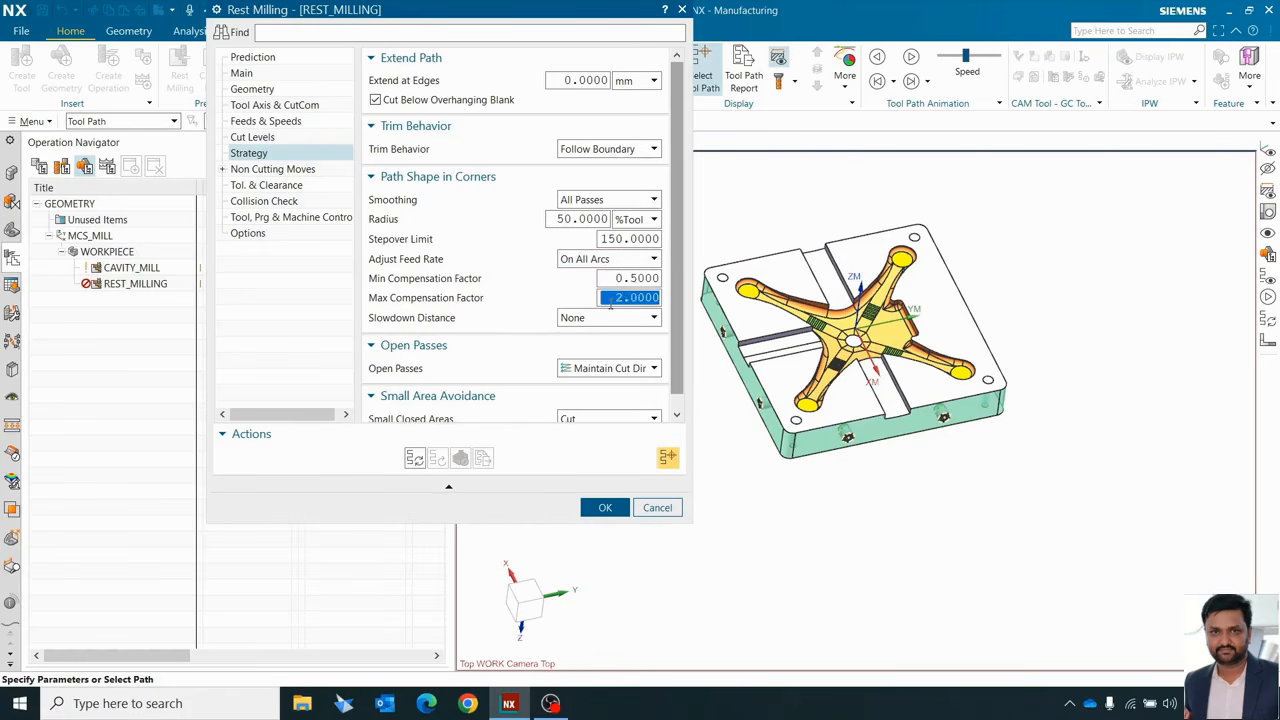
pyautogui.write('1')
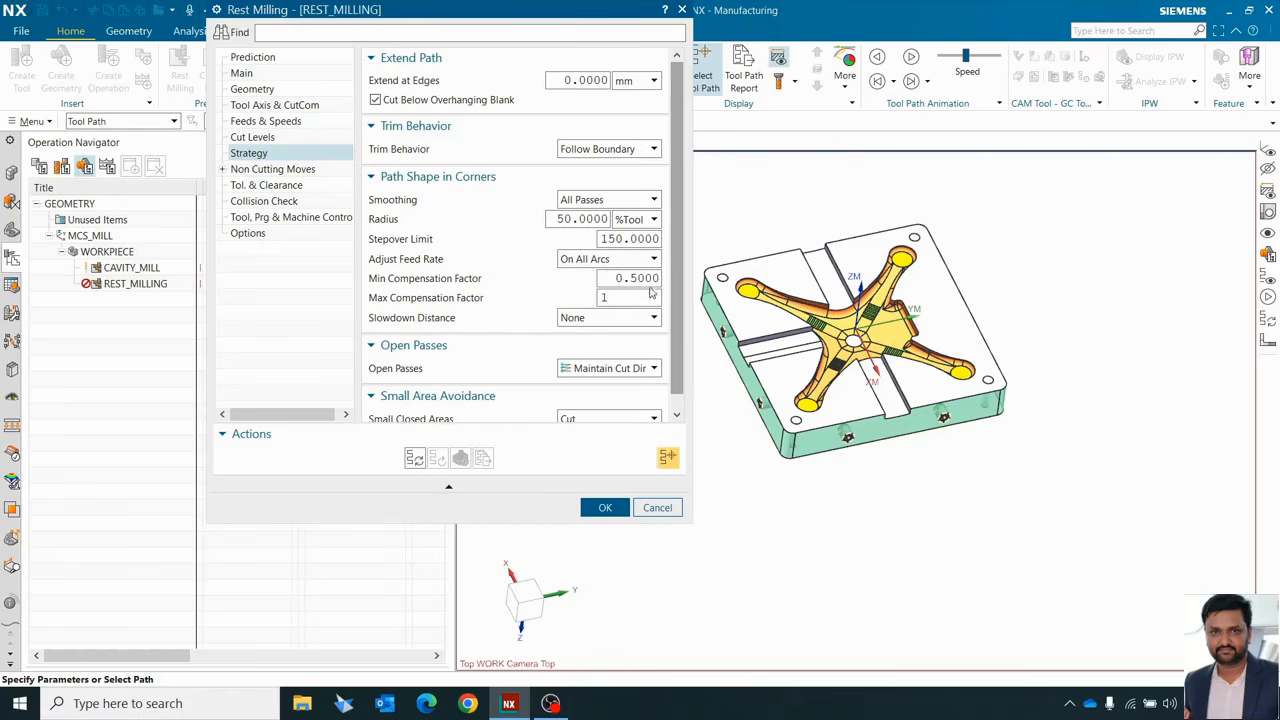
pyautogui.click(637, 279)
# - Try Current Tool as the slowdown distance in corners, and return it to None
pyautogui.click(627, 320)
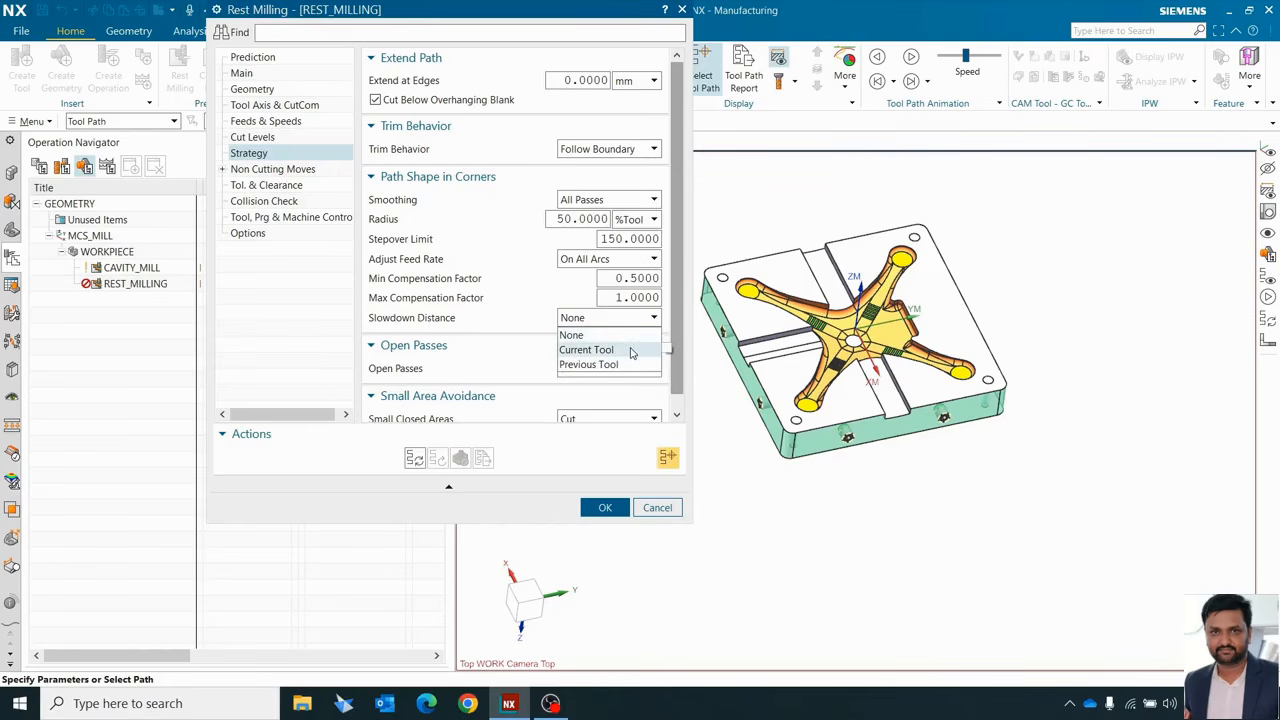
pyautogui.click(631, 350)
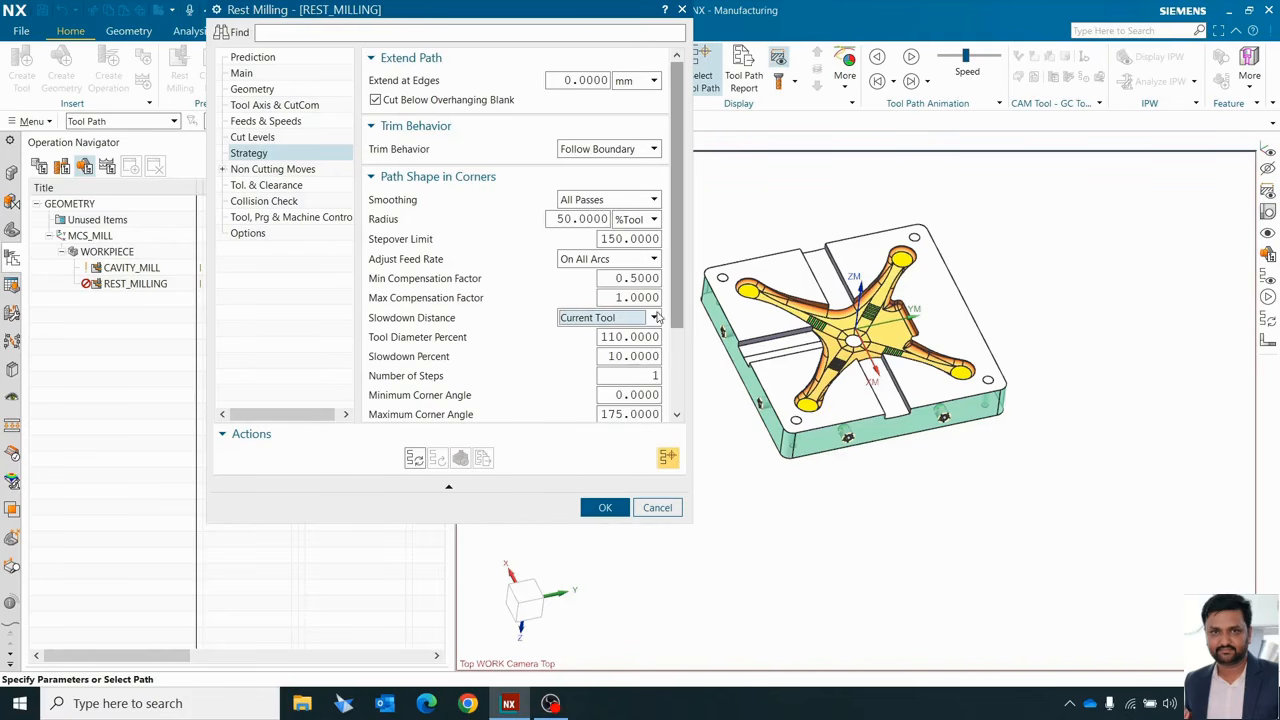
pyautogui.click(601, 320)
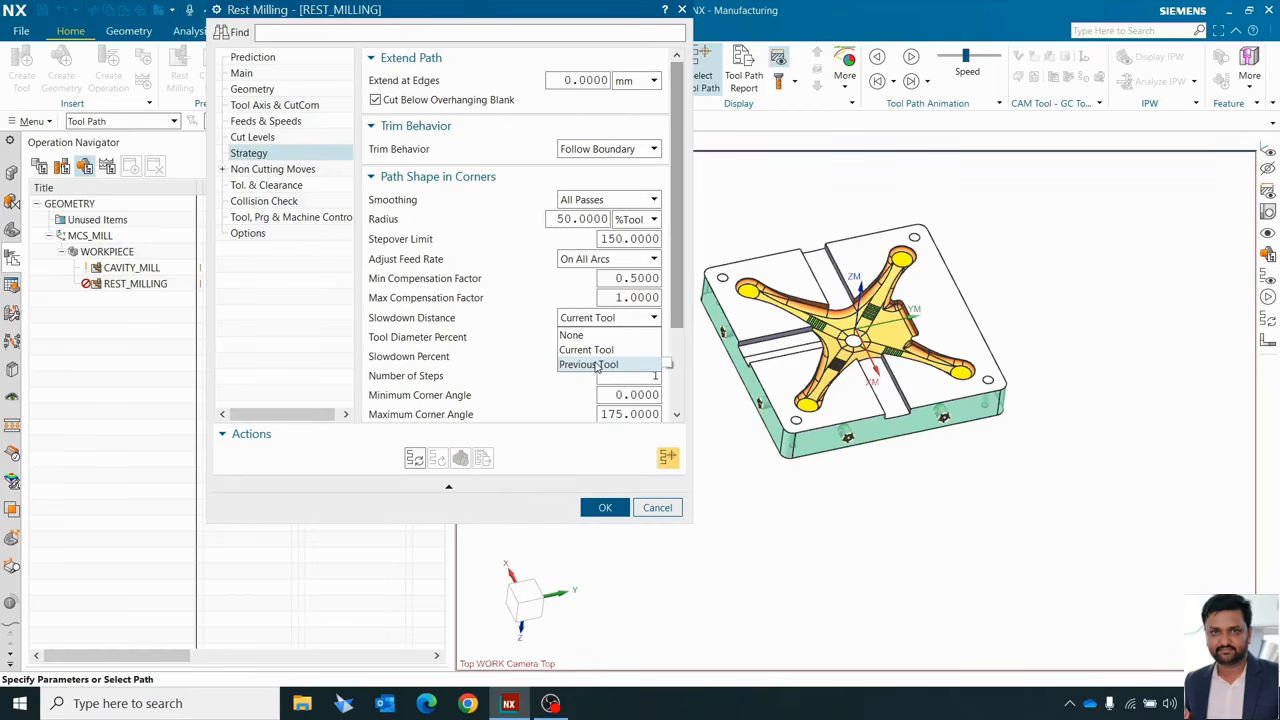
pyautogui.click(572, 335)
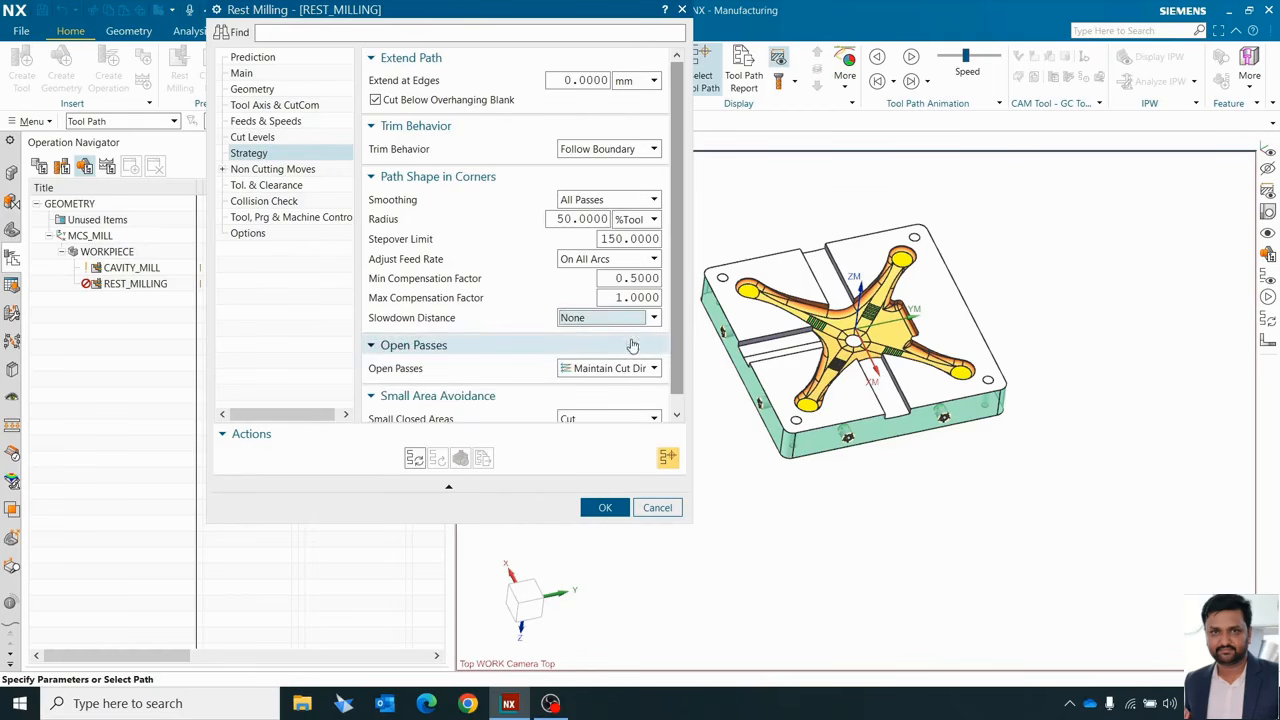
# - Set the open passes to Alternate Cut Direction and keep small closed areas on Cut
pyautogui.scroll(-1, 677, 318)
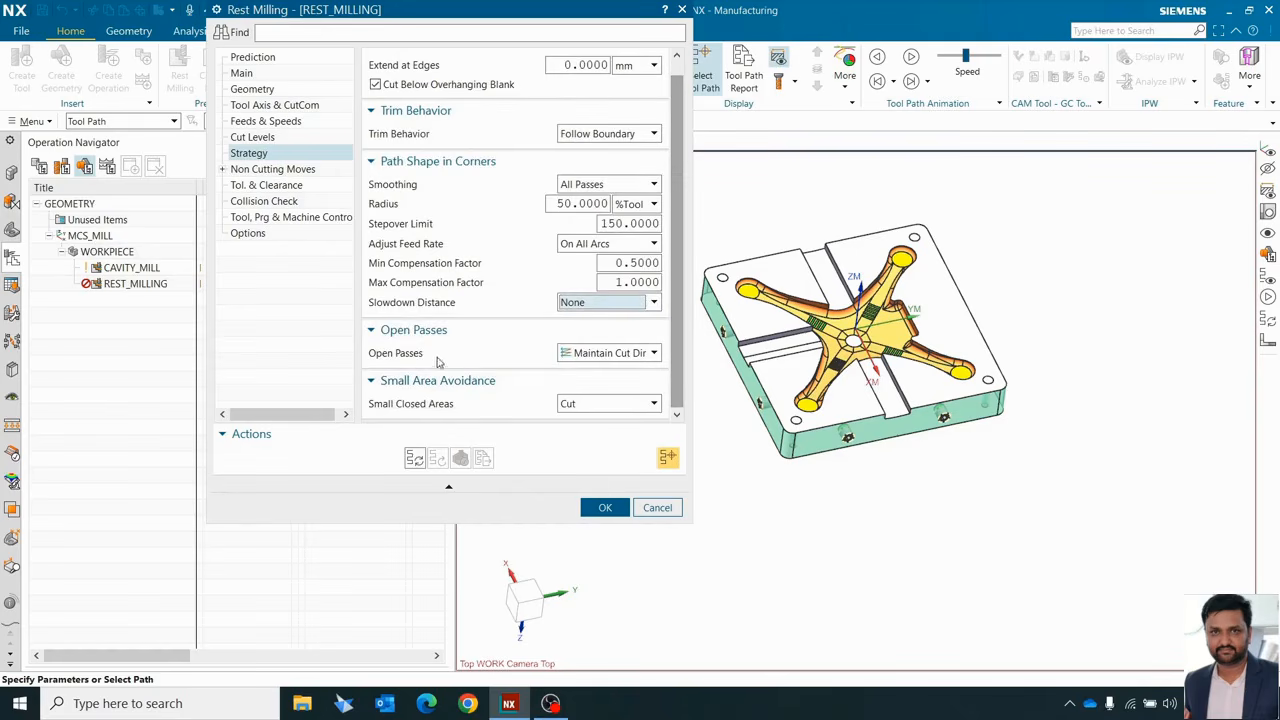
pyautogui.click(628, 355)
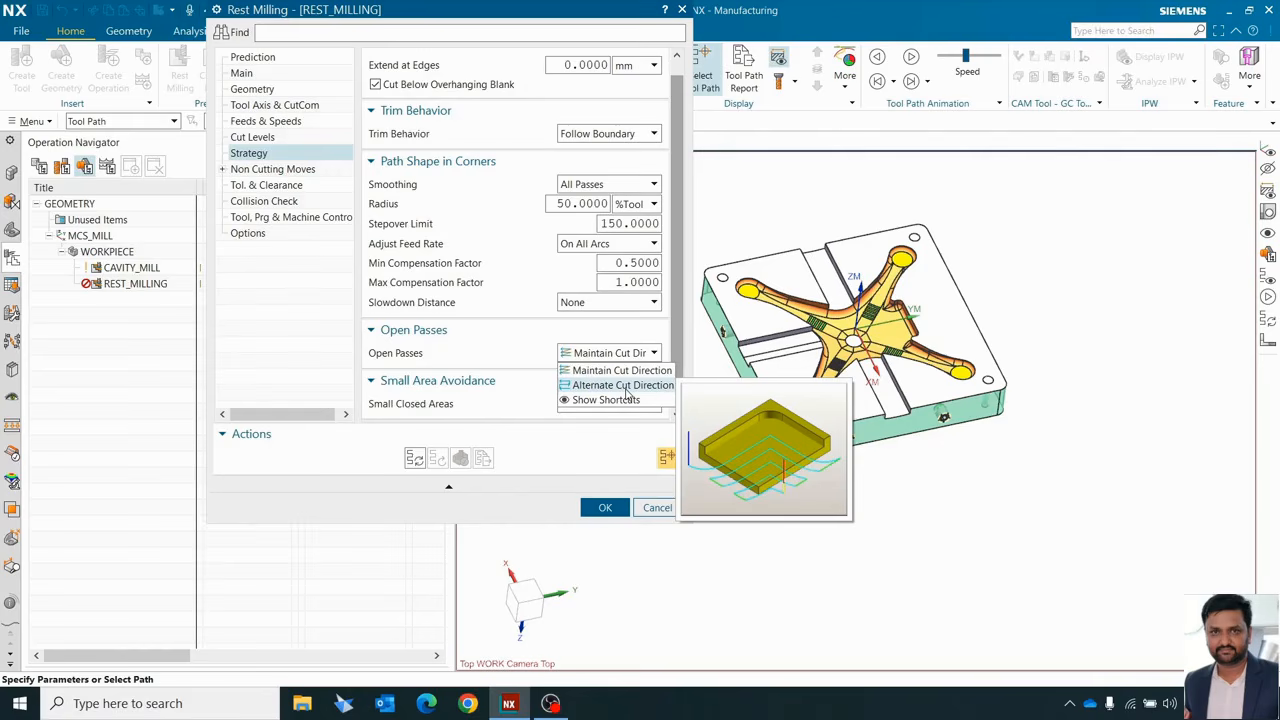
pyautogui.click(626, 387)
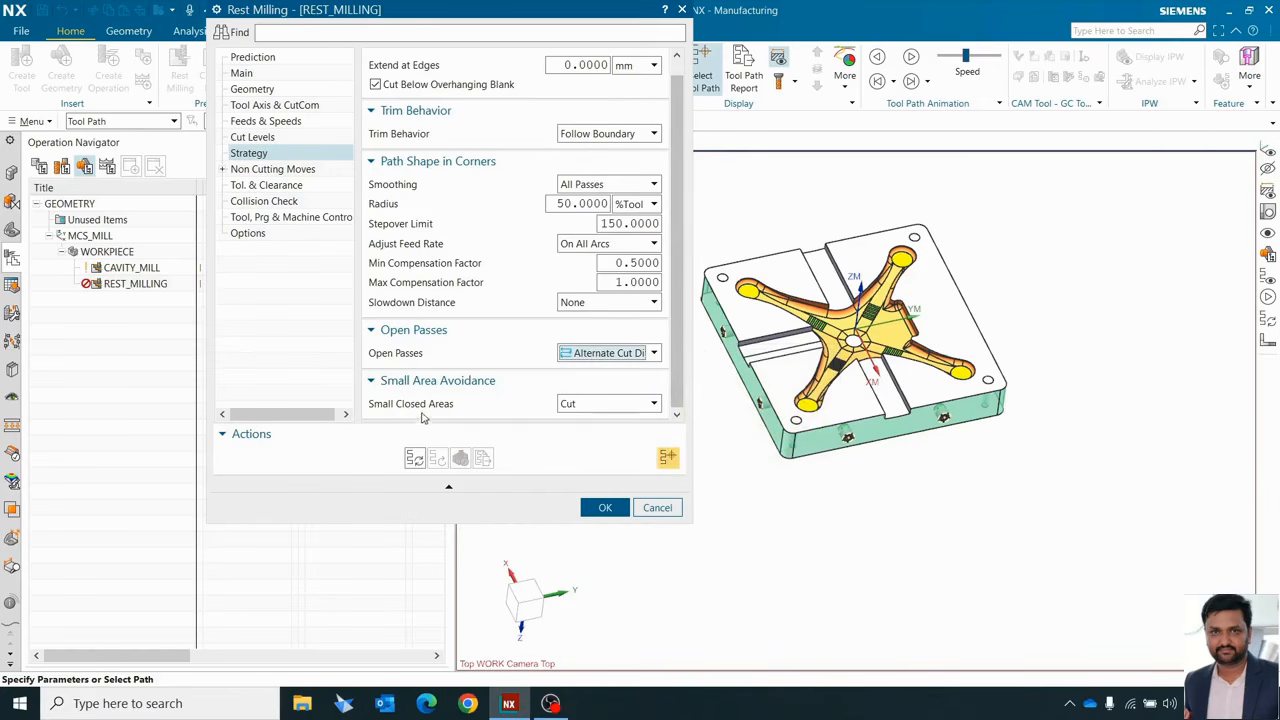
pyautogui.click(589, 406)
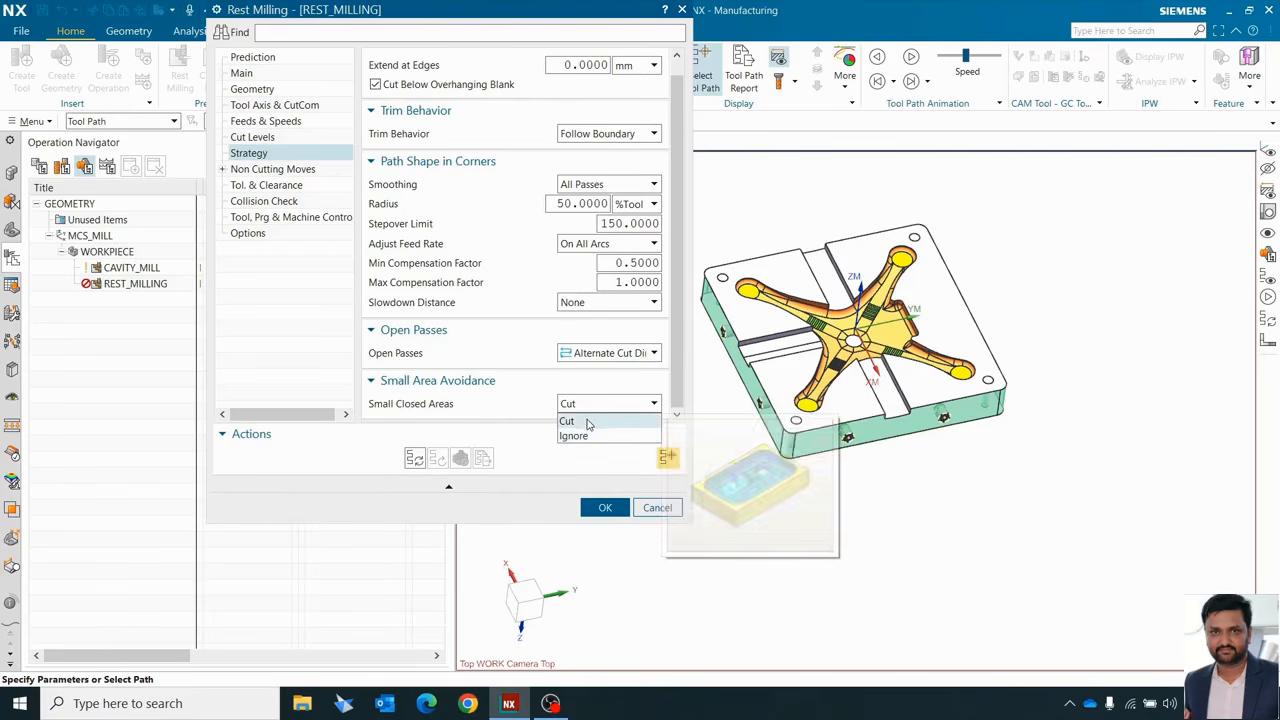
pyautogui.click(589, 421)
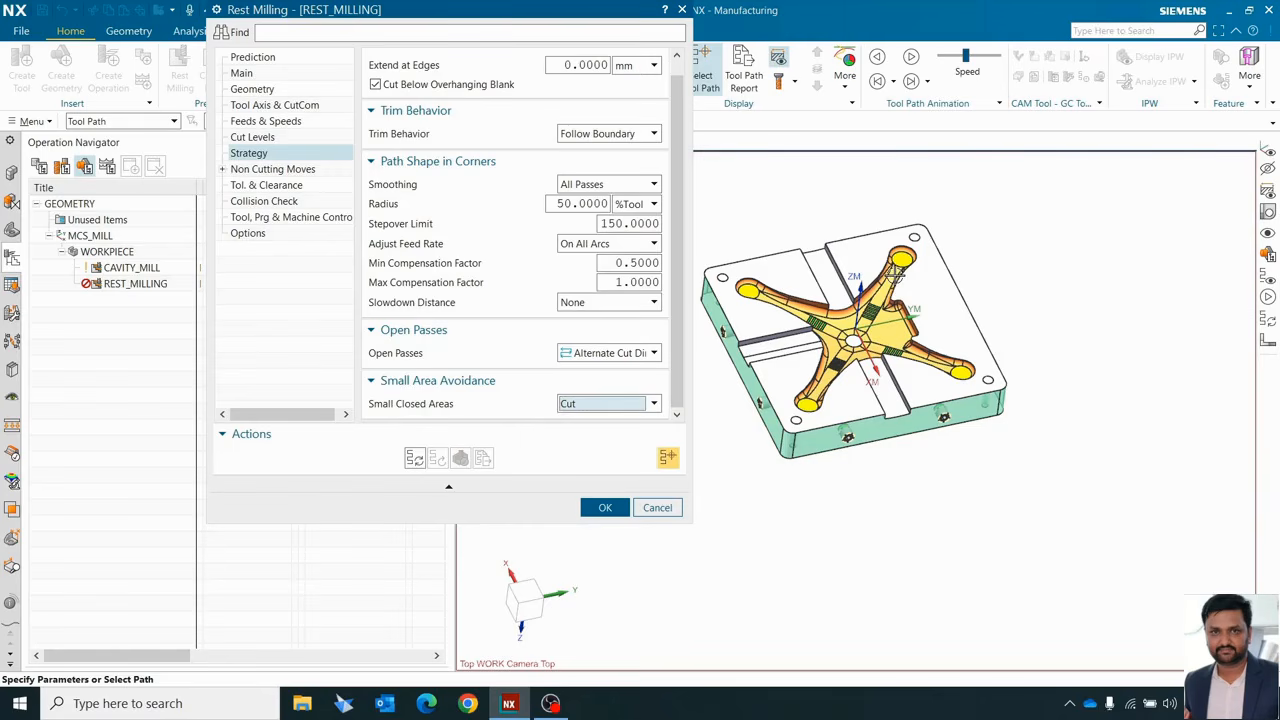
pyautogui.moveTo(583, 410)
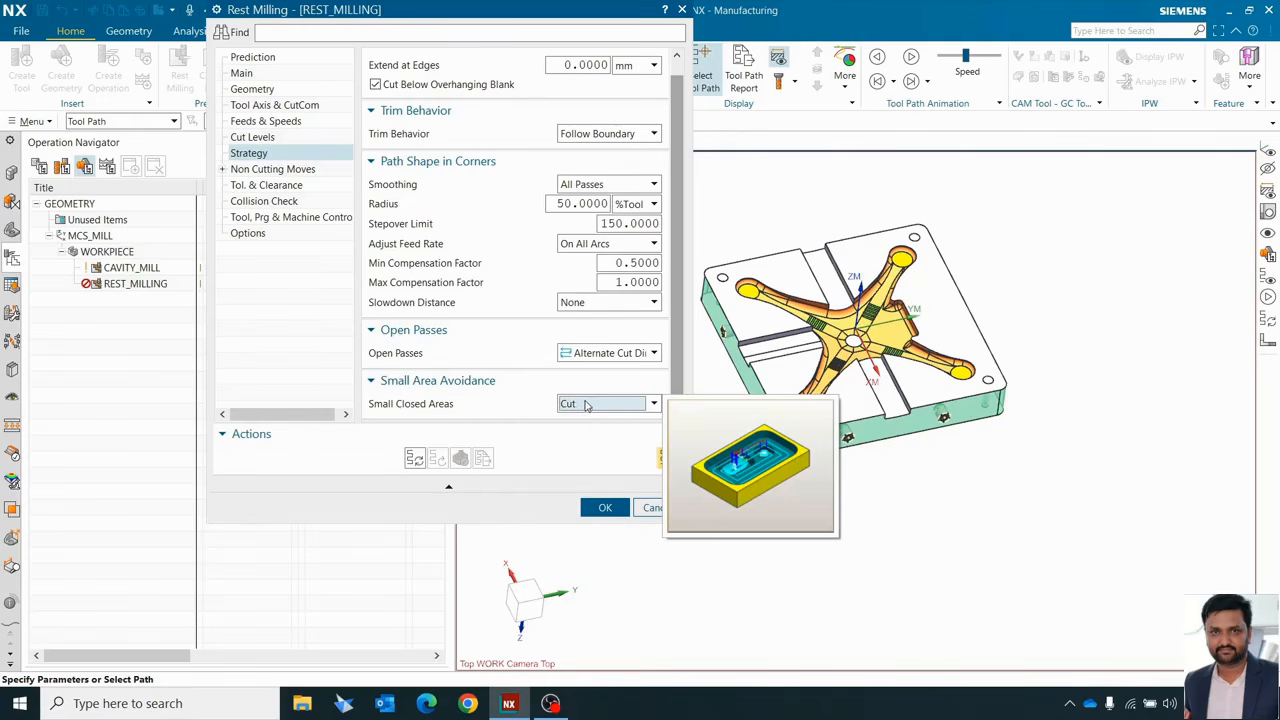
# - Set the closed-area helical engage to a diameter of 50% of the tool and a ramp angle of 8
pyautogui.click(224, 170)
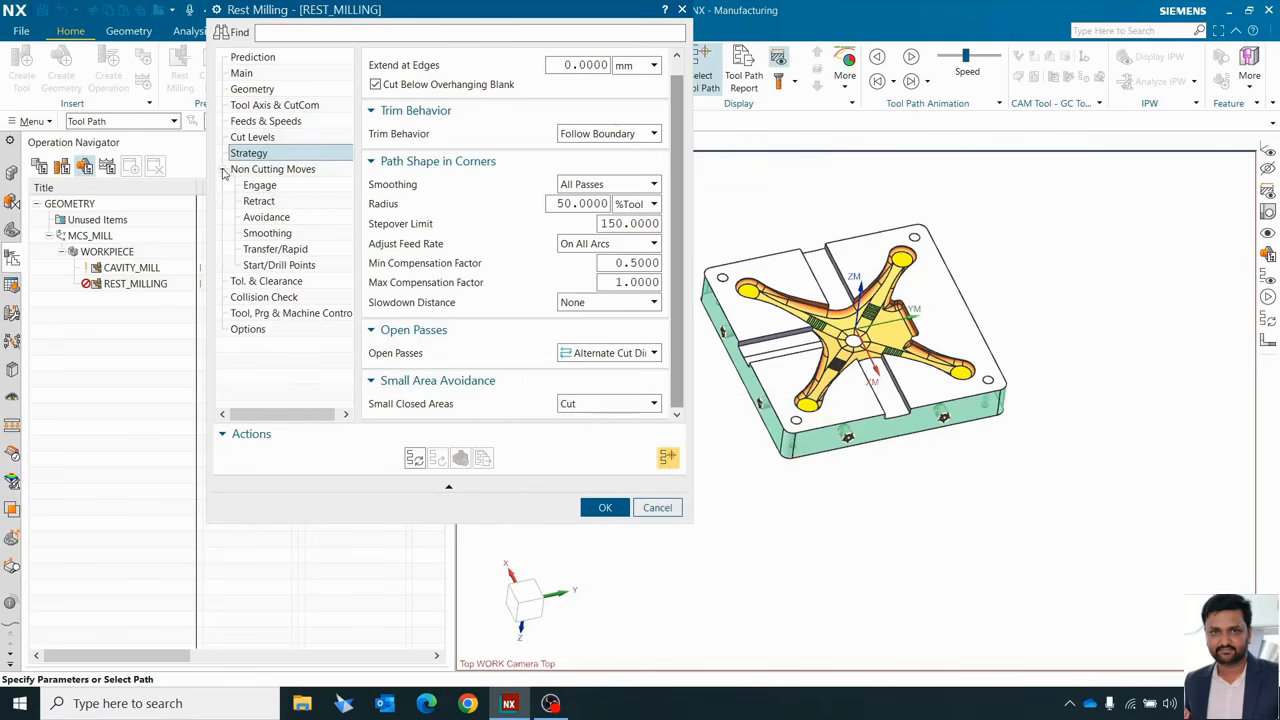
pyautogui.click(262, 186)
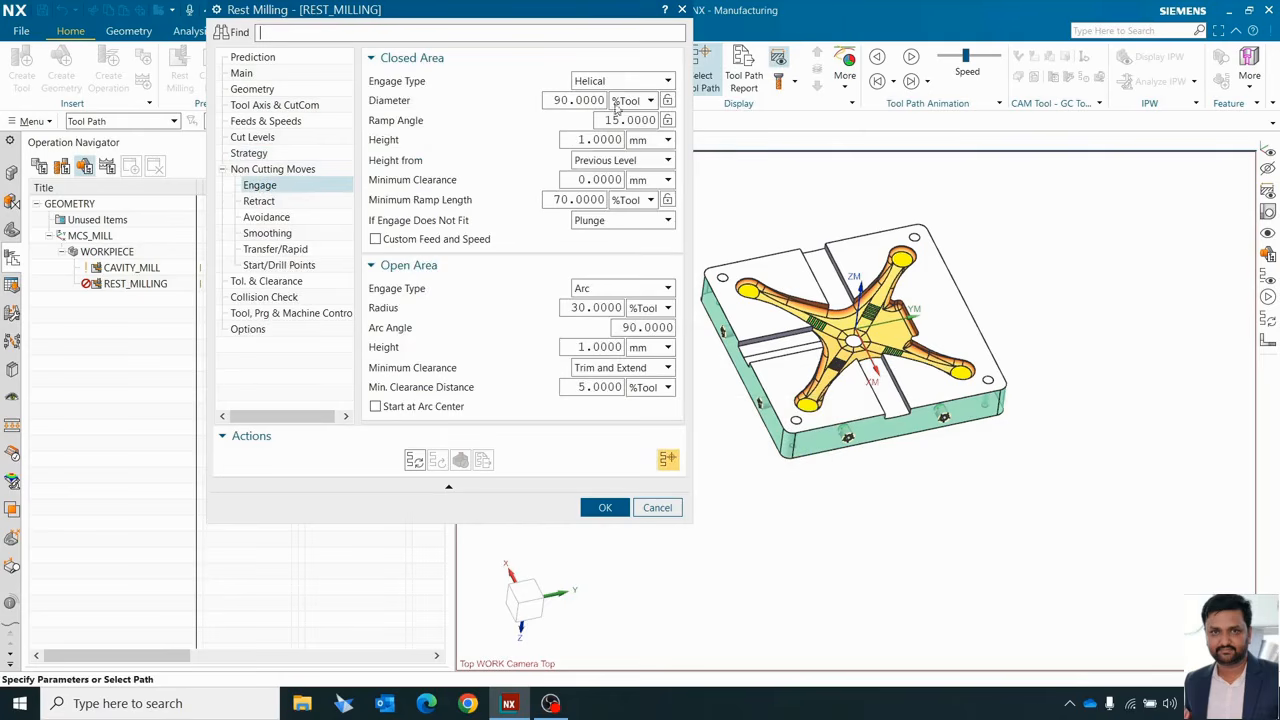
pyautogui.moveTo(618, 82)
pyautogui.doubleClick(578, 101)
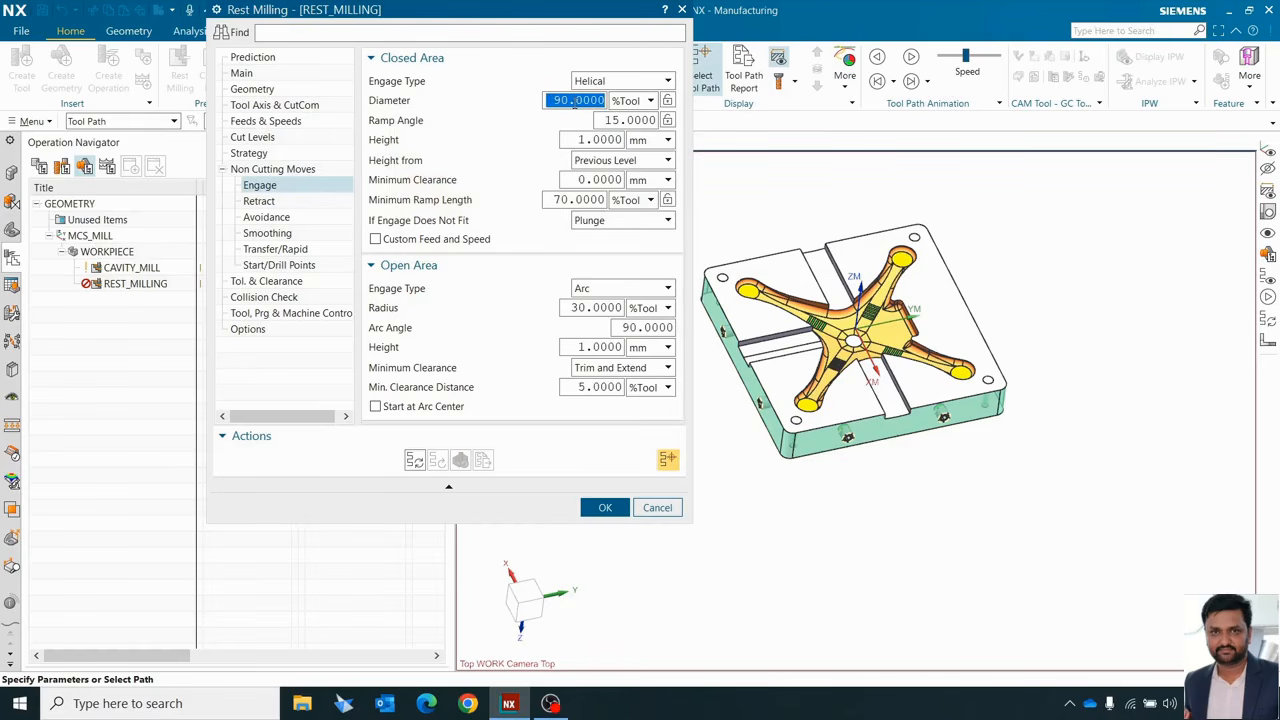
pyautogui.write('50')
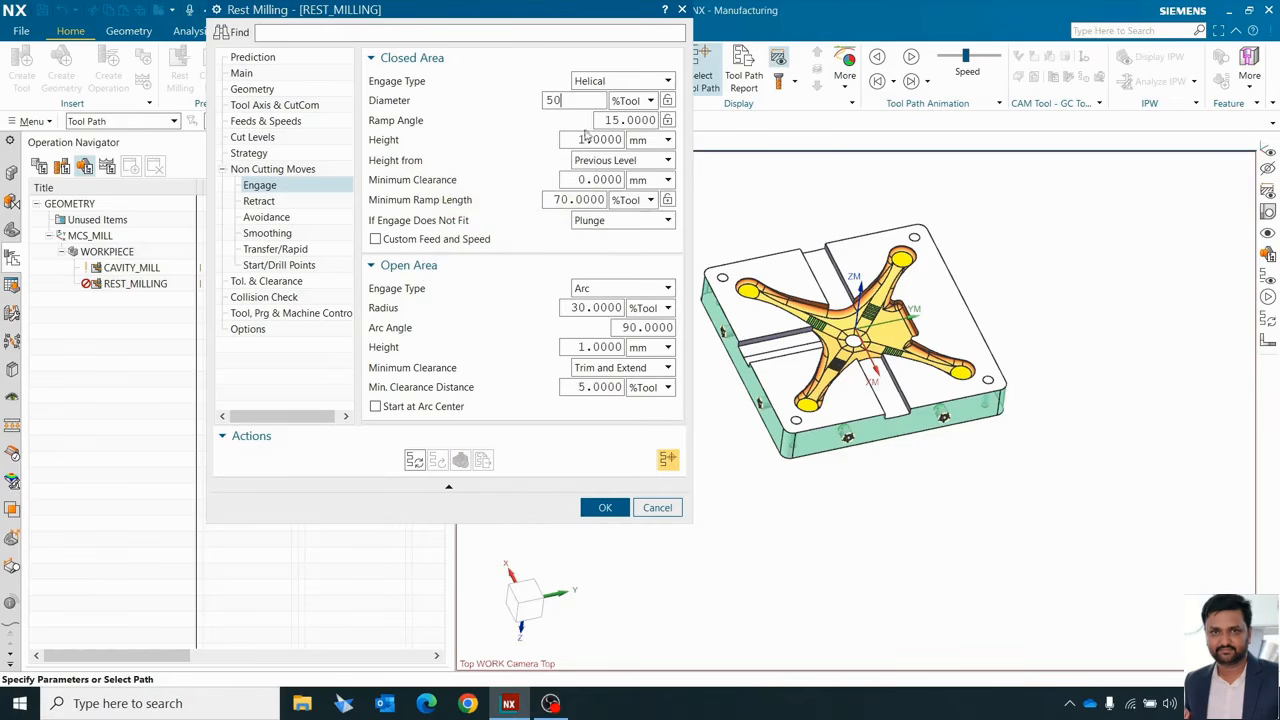
pyautogui.press('Tab')
pyautogui.write('8')
# - Set the closed-area engage's minimum ramp length to 20% of the tool
pyautogui.moveTo(428, 208)
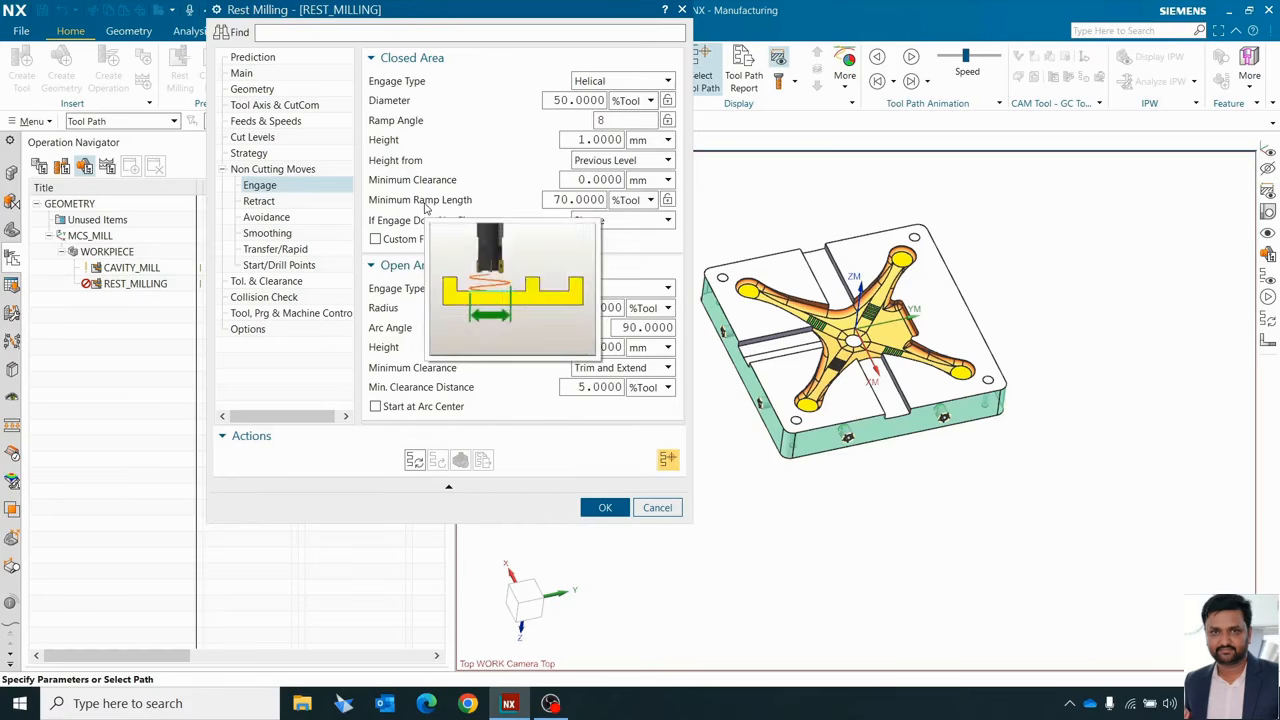
pyautogui.click(577, 199)
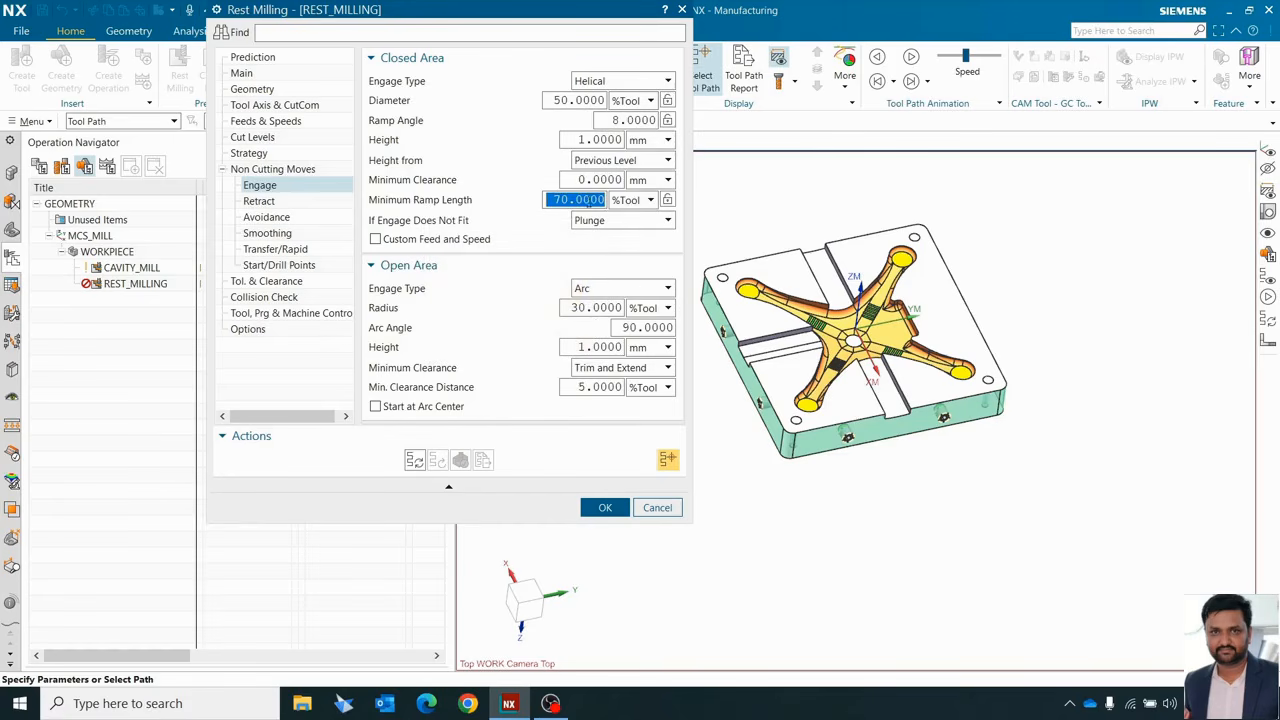
pyautogui.write('20')
pyautogui.hotkey('ctrl', 'a')
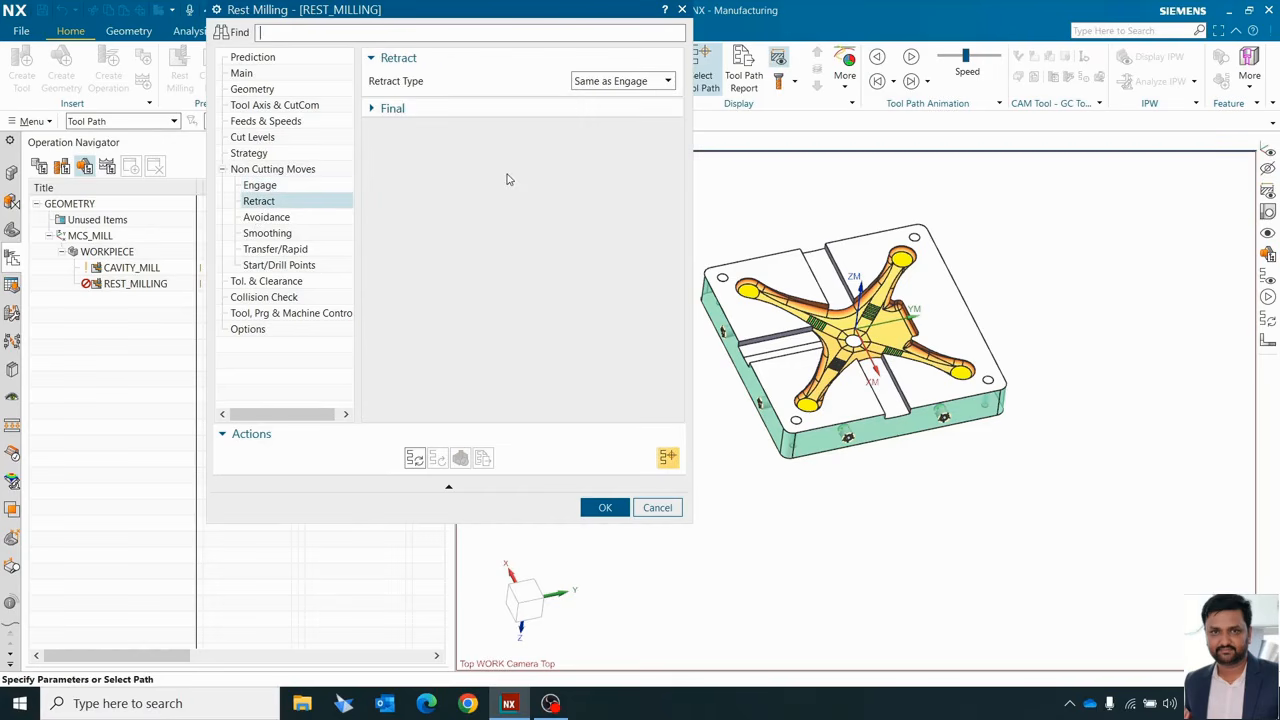
# - Enable Smooth Engage/Retract/Stepovers for the non-cutting moves
pyautogui.click(275, 219)
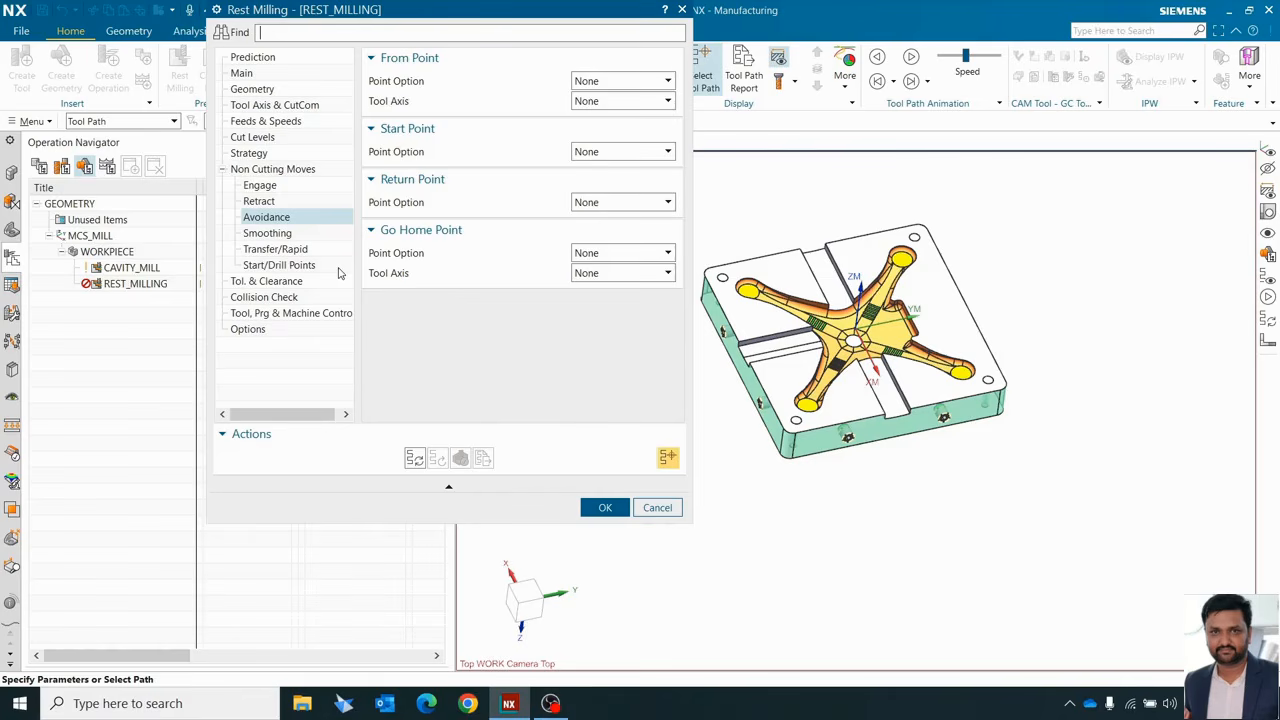
pyautogui.click(268, 233)
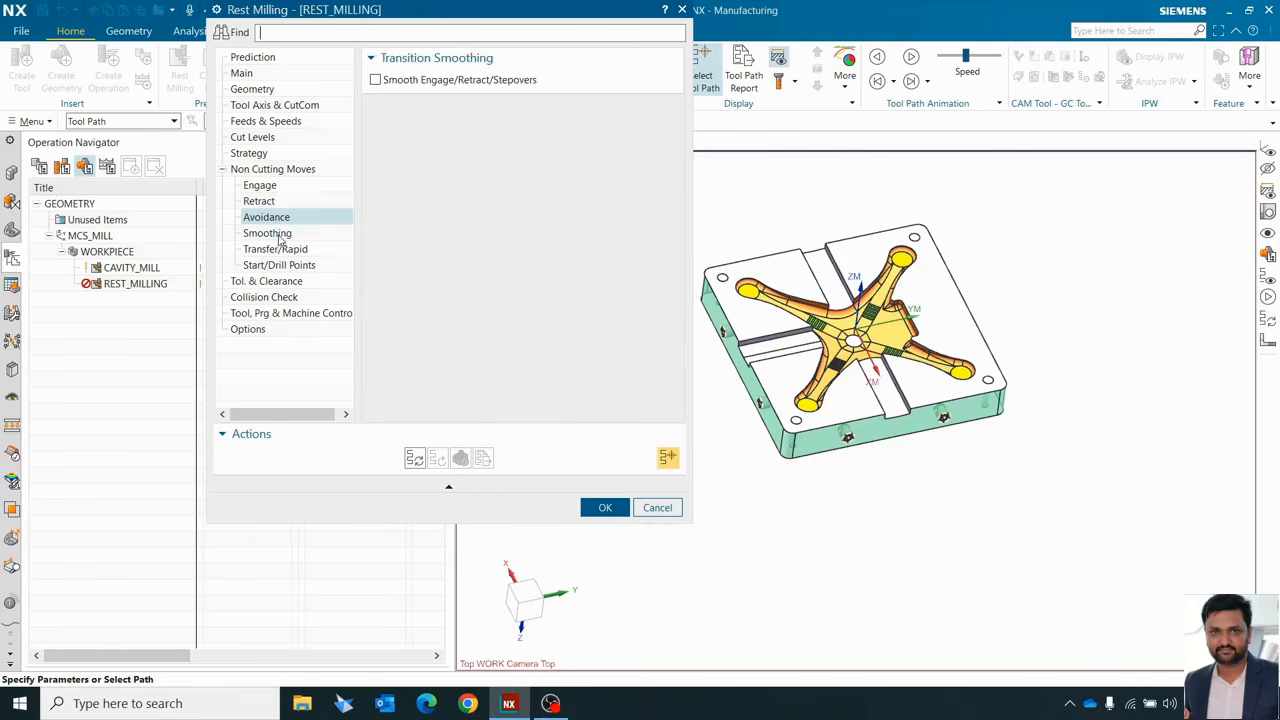
pyautogui.click(376, 80)
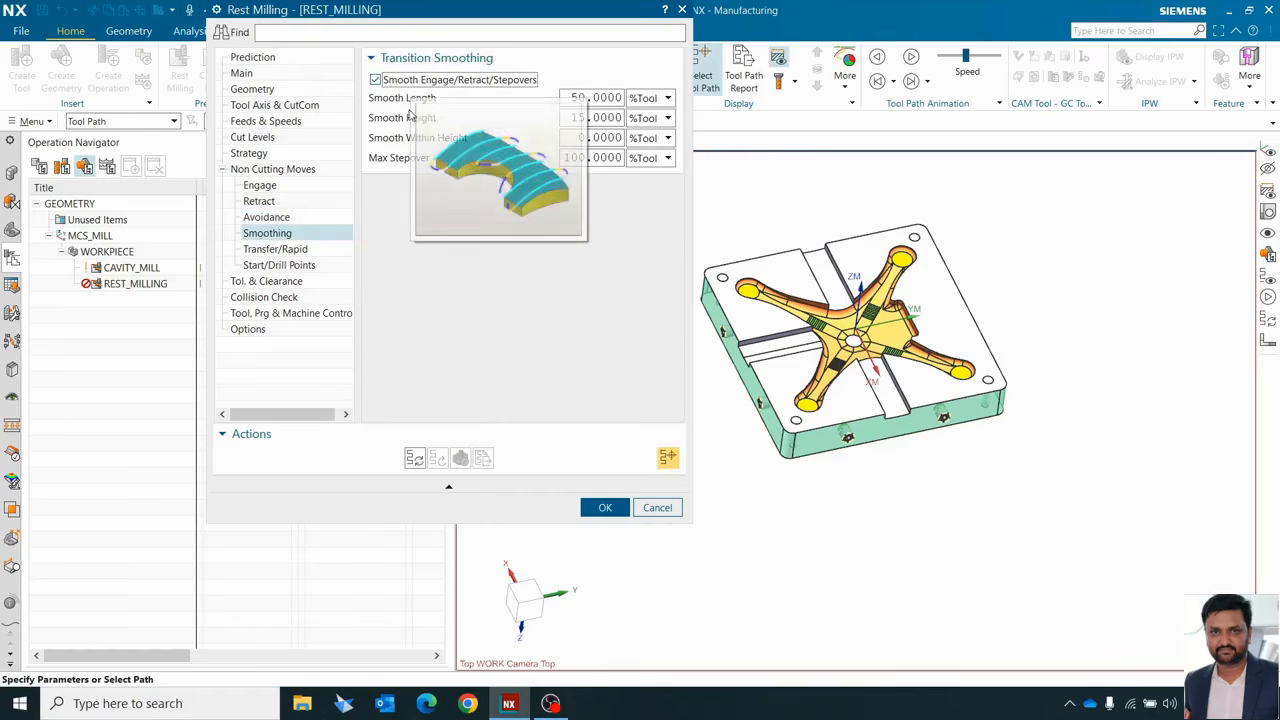
# - Set the transfer type between regions to Previous Plane with a safe clearance distance of 2 mm
pyautogui.click(278, 250)
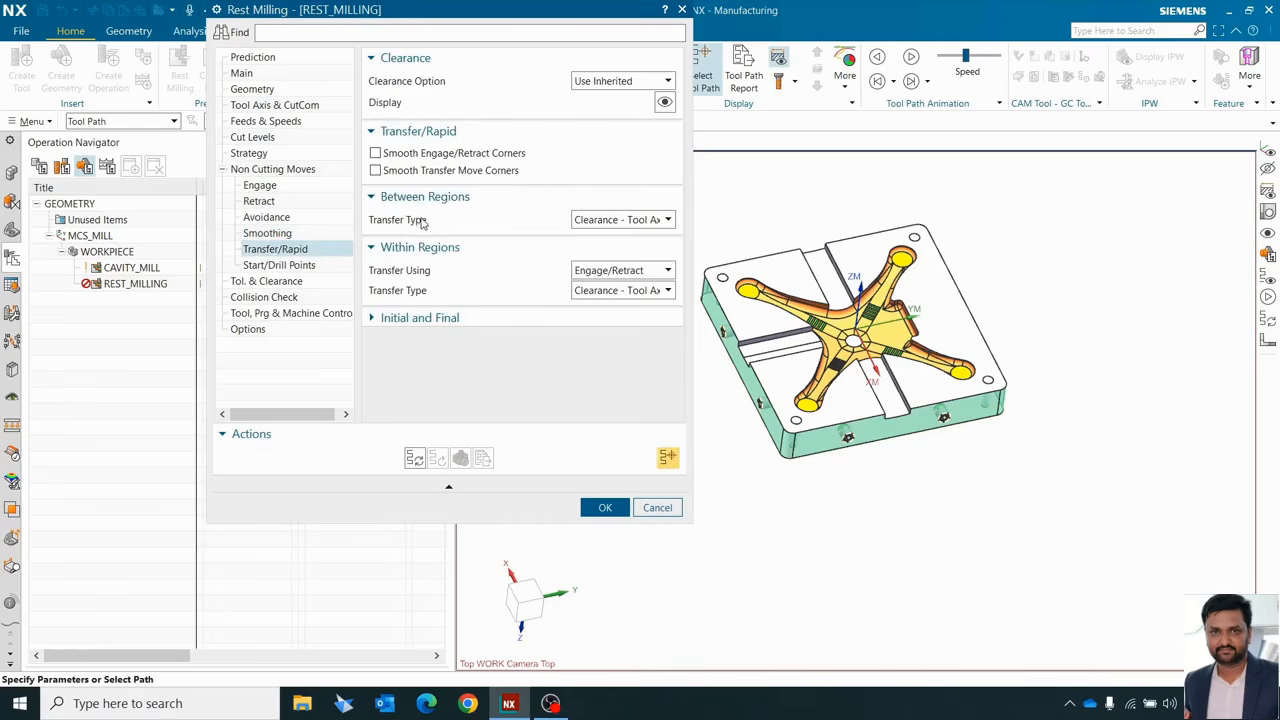
pyautogui.moveTo(609, 218)
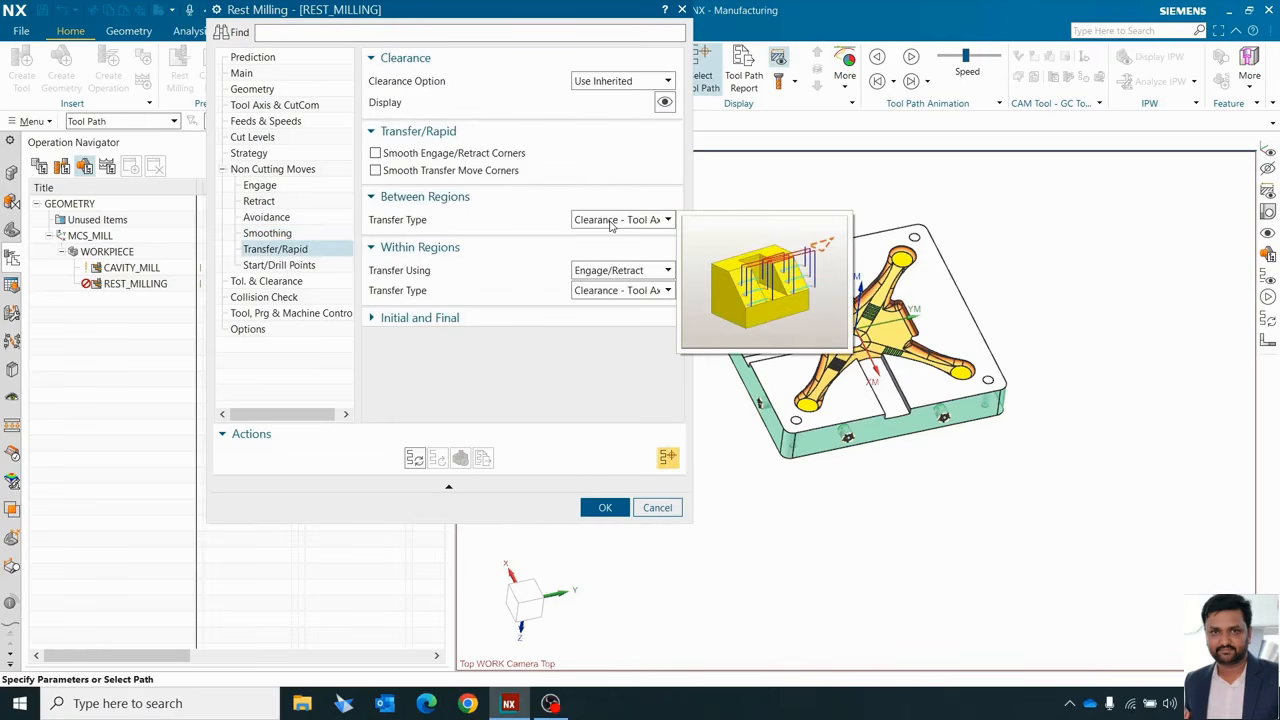
pyautogui.click(610, 222)
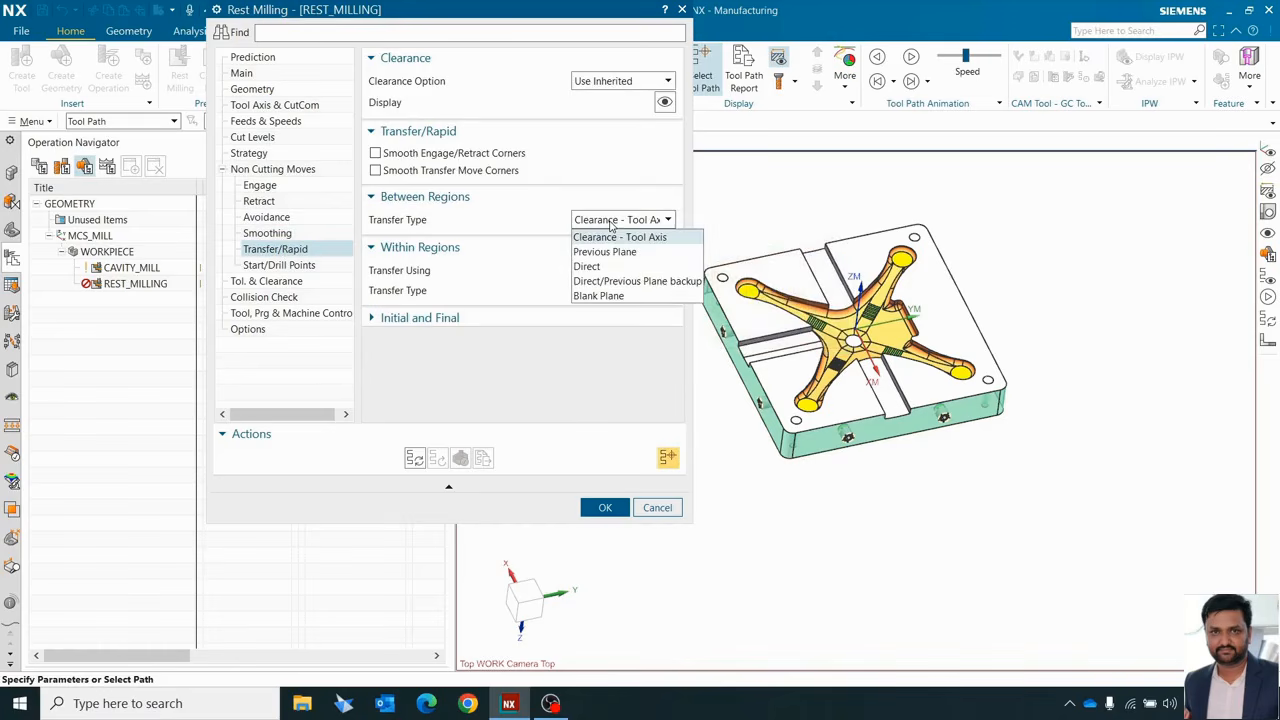
pyautogui.click(625, 253)
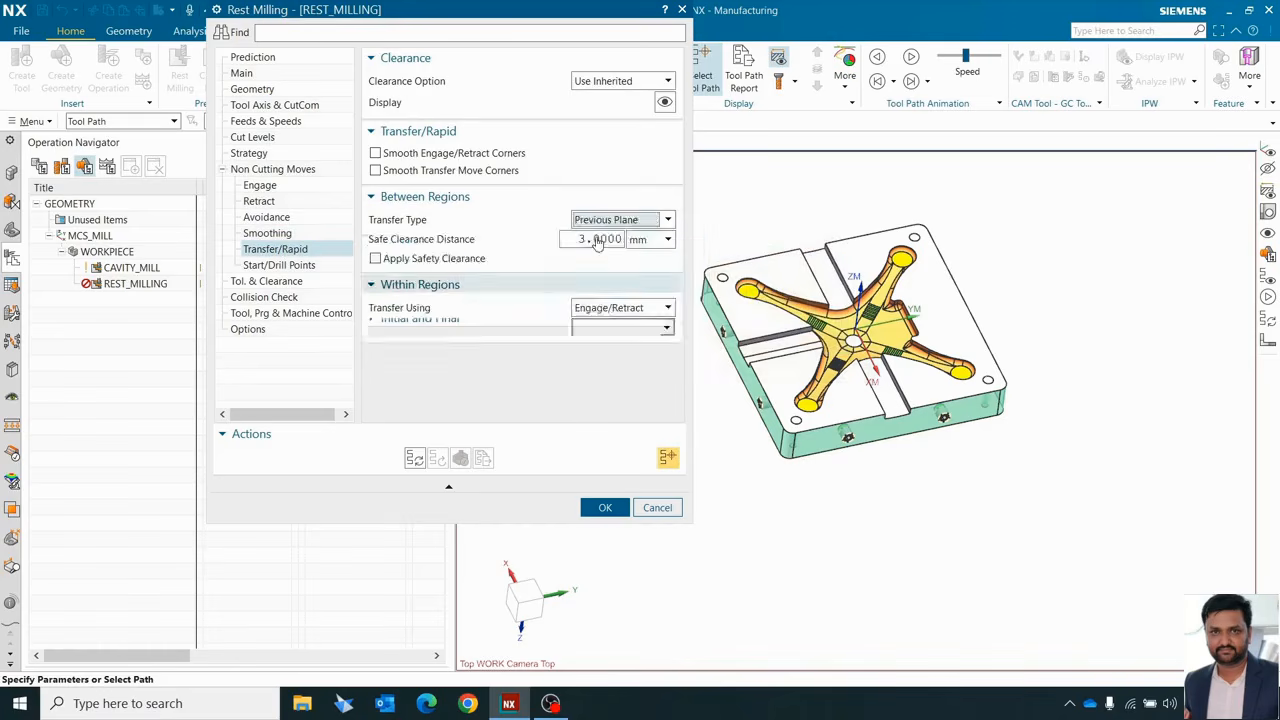
pyautogui.click(592, 239)
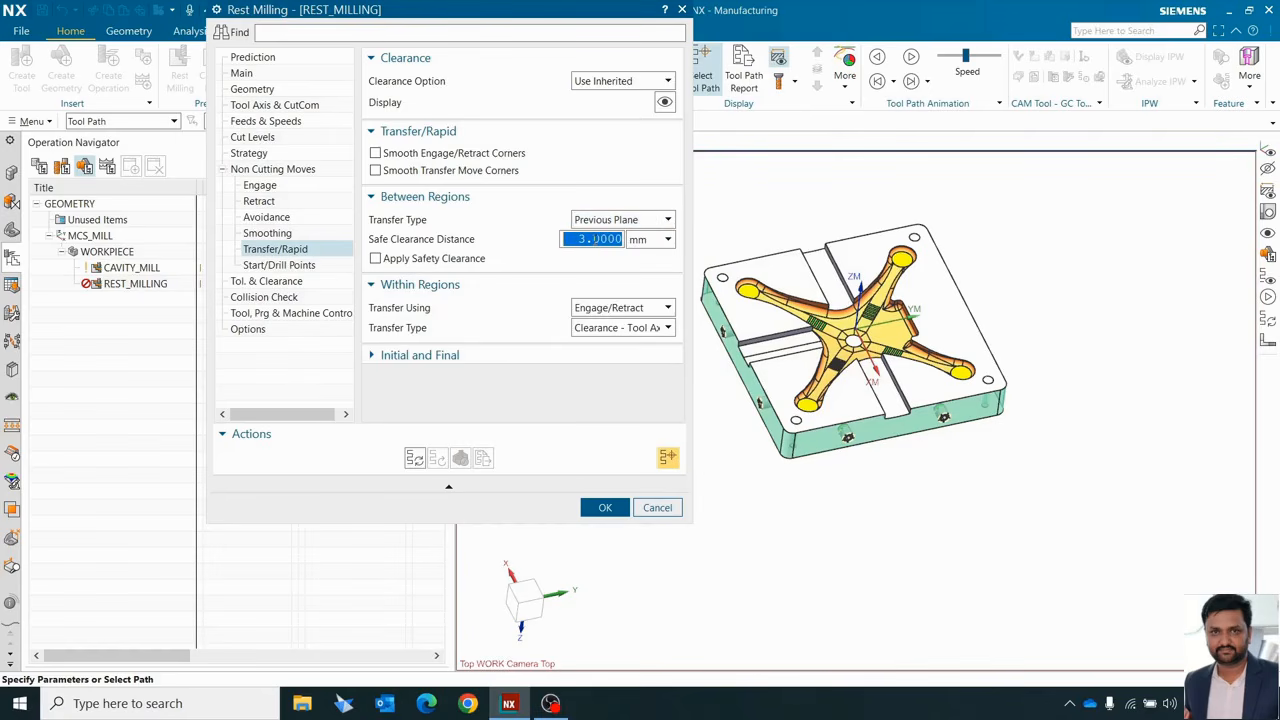
pyautogui.write('2')
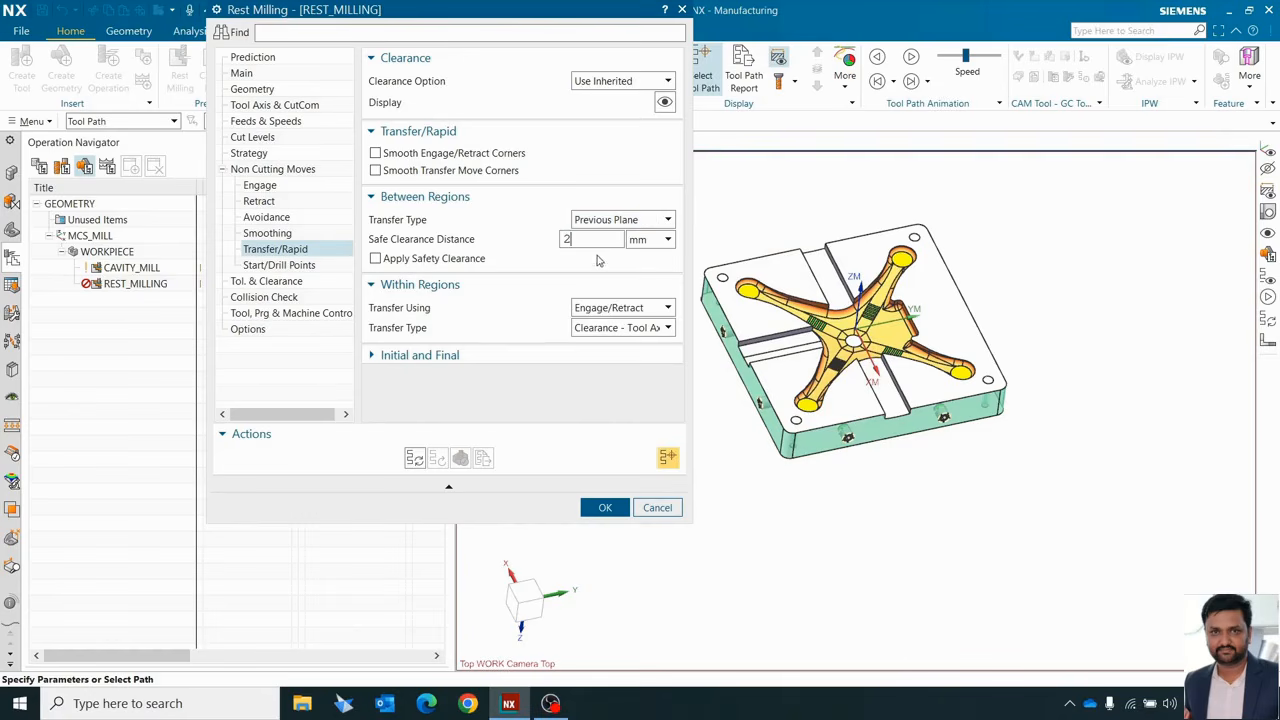
# - Set the transfer type within regions to Previous Plane with a safe clearance distance of 2 mm
pyautogui.click(628, 330)
pyautogui.click(614, 360)
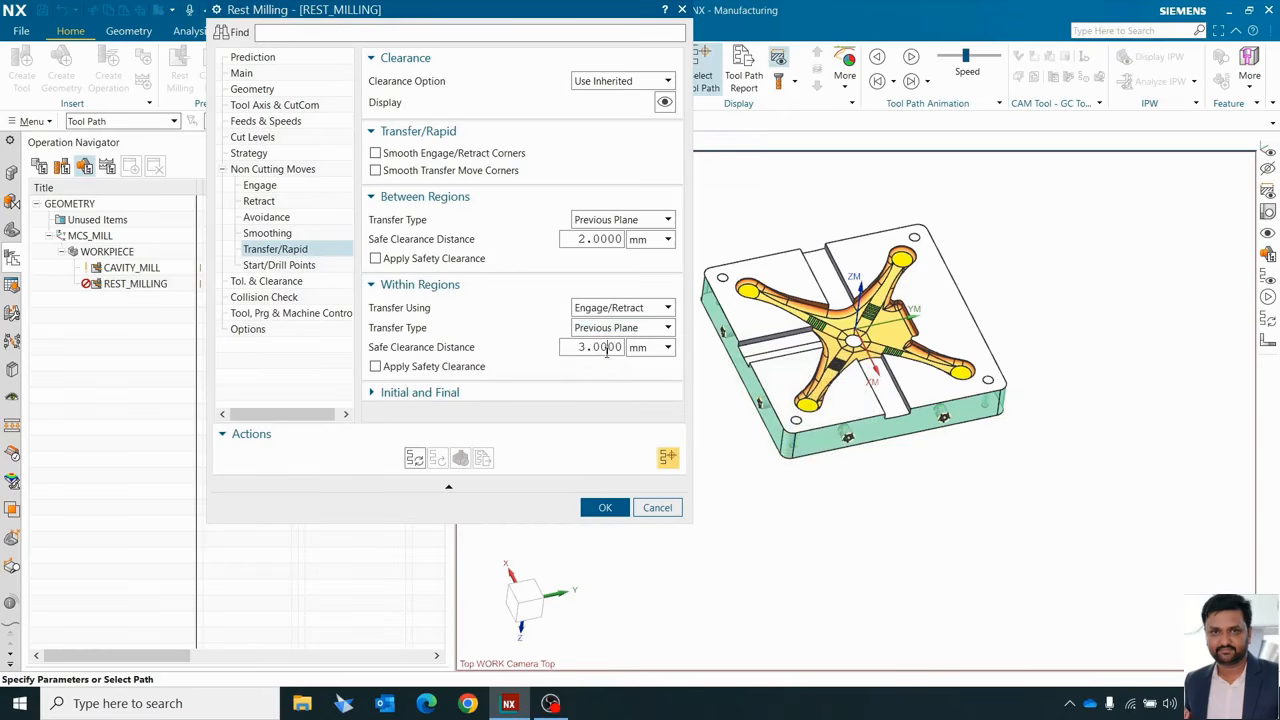
pyautogui.doubleClick(607, 347)
pyautogui.press('BackSpace')
pyautogui.write('2')
# - Set the safe clearance distance between regions to 3 mm and generate the rest milling tool path
pyautogui.doubleClick(607, 239)
pyautogui.write('3')
pyautogui.click(414, 457)
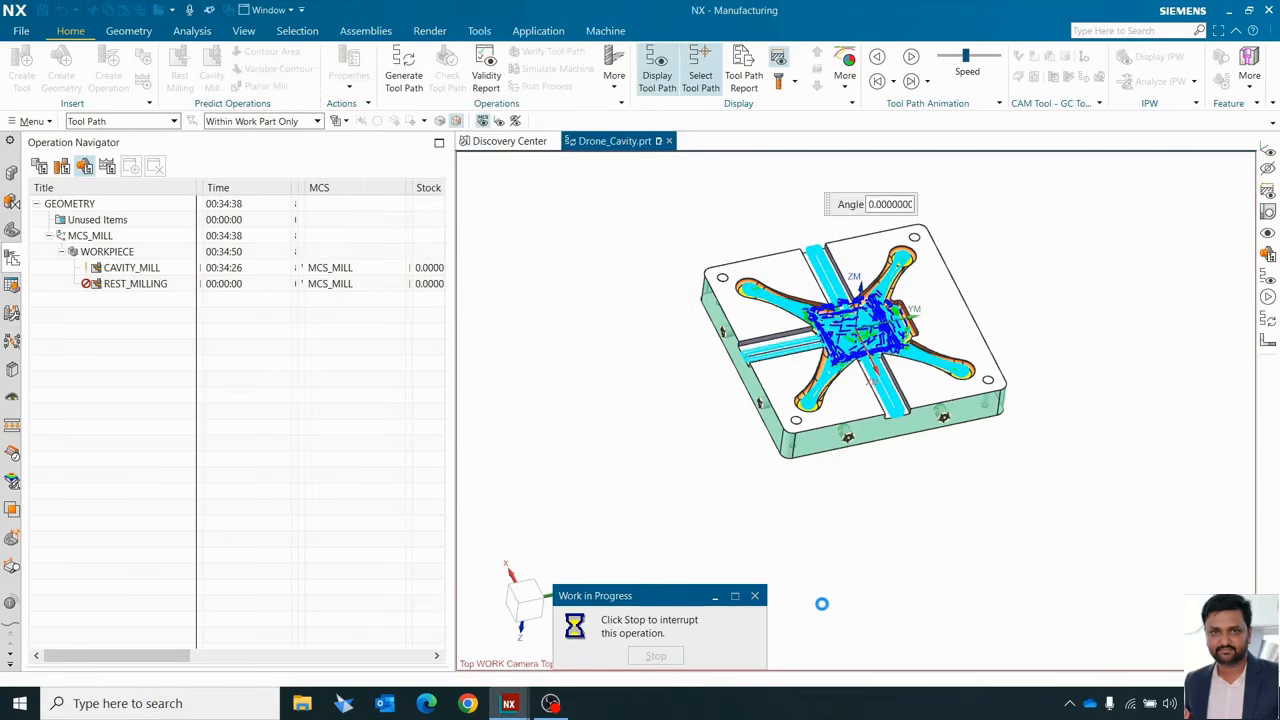
pyautogui.moveTo(915, 483)
pyautogui.mouseDown(button='middle')
pyautogui.moveTo(914, 454)
pyautogui.moveTo(894, 477)
pyautogui.mouseUp(button='middle')
pyautogui.scroll(3, 792, 320)
pyautogui.scroll(-3, 792, 320)
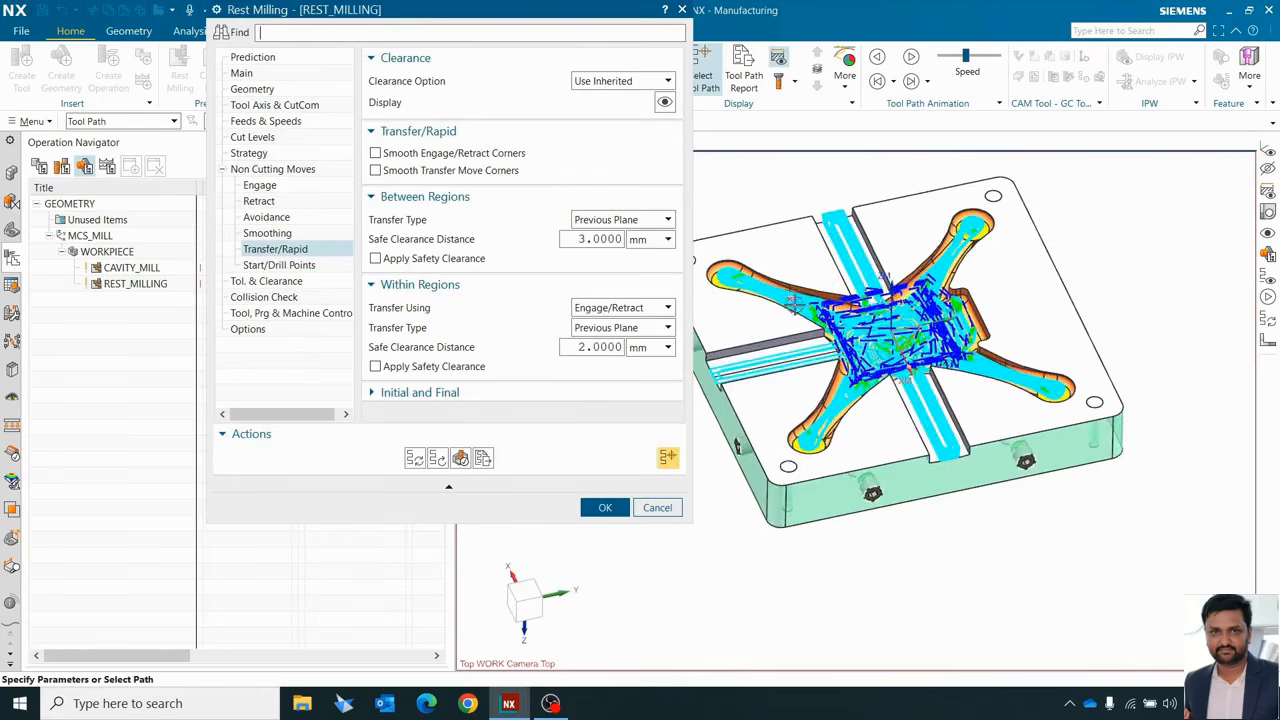
pyautogui.click(459, 459)
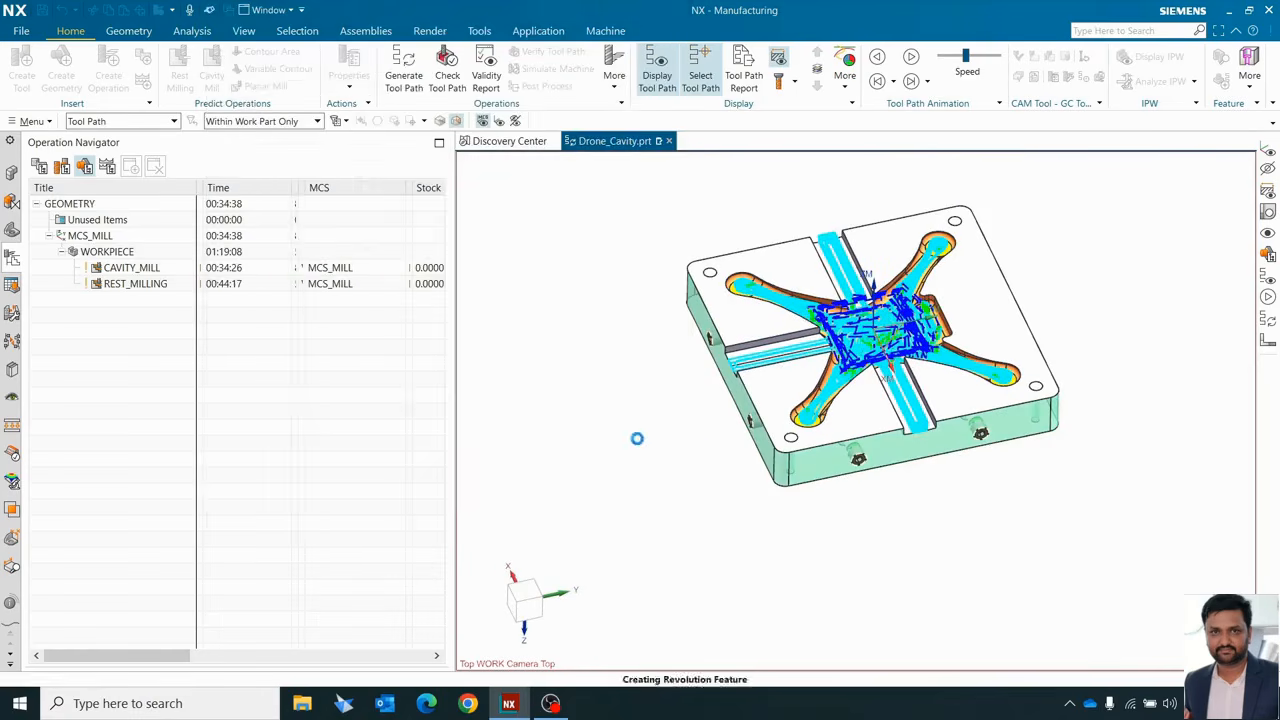
pyautogui.moveTo(752, 432); pyautogui.dragTo(763, 396, button='middle')
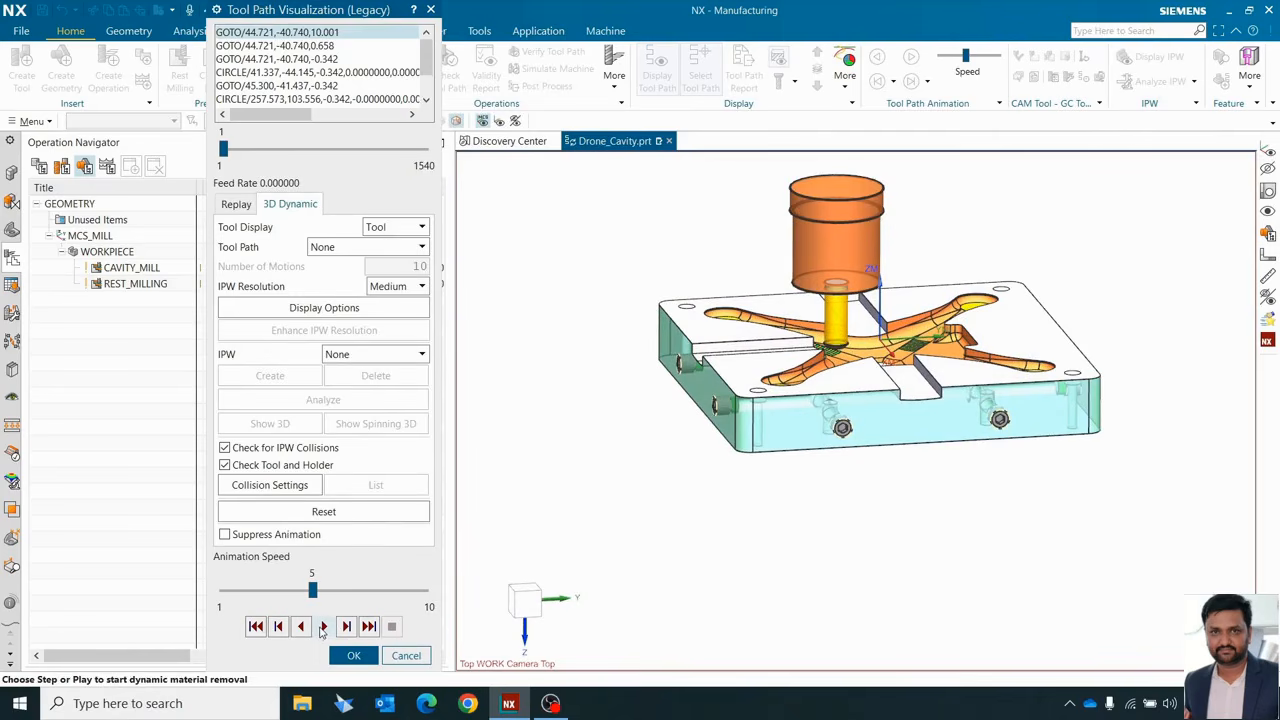
pyautogui.click(367, 656)
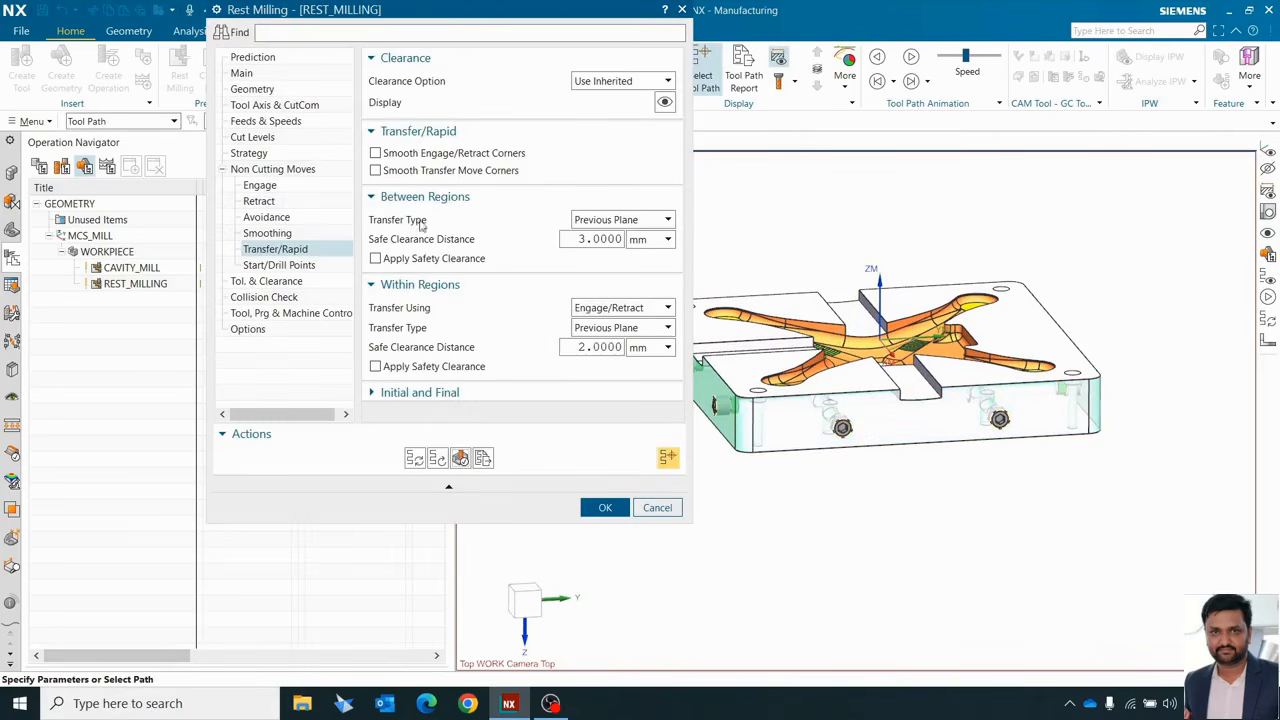
# - Set the part side stock to 0.35 in the geometry settings and regenerate the tool path
pyautogui.click(248, 89)
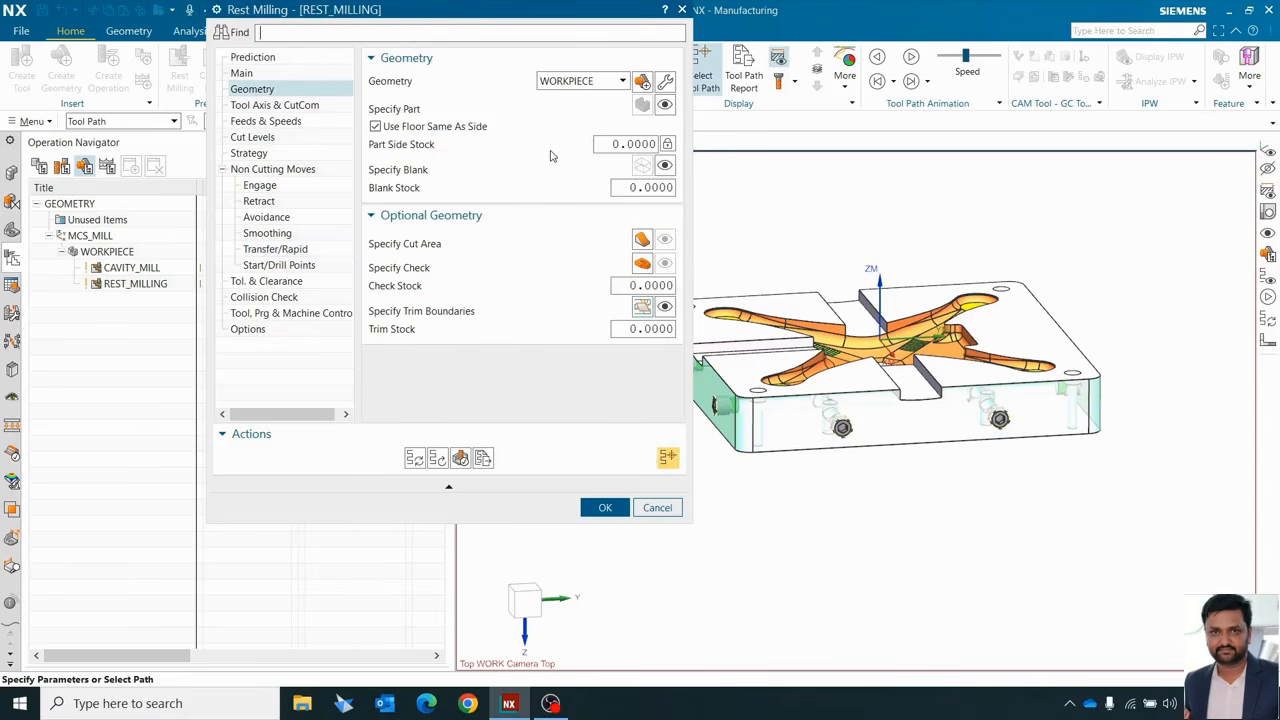
pyautogui.doubleClick(602, 144)
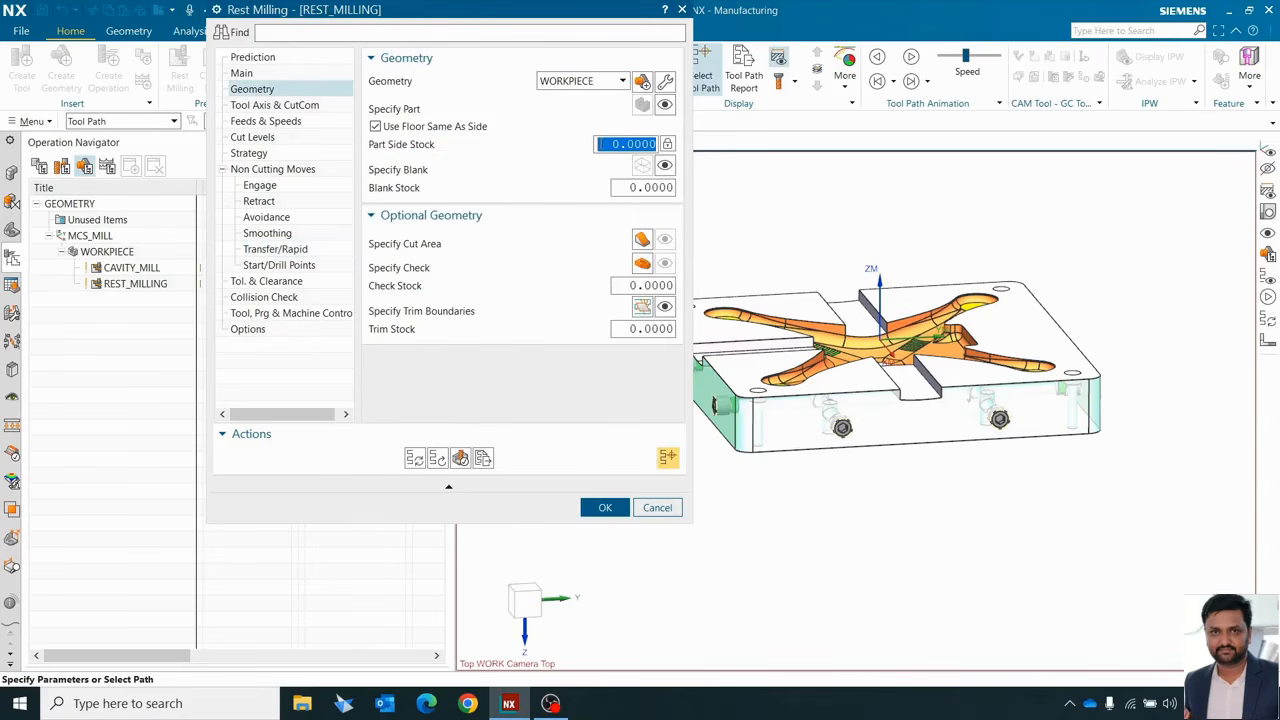
pyautogui.write('0.')
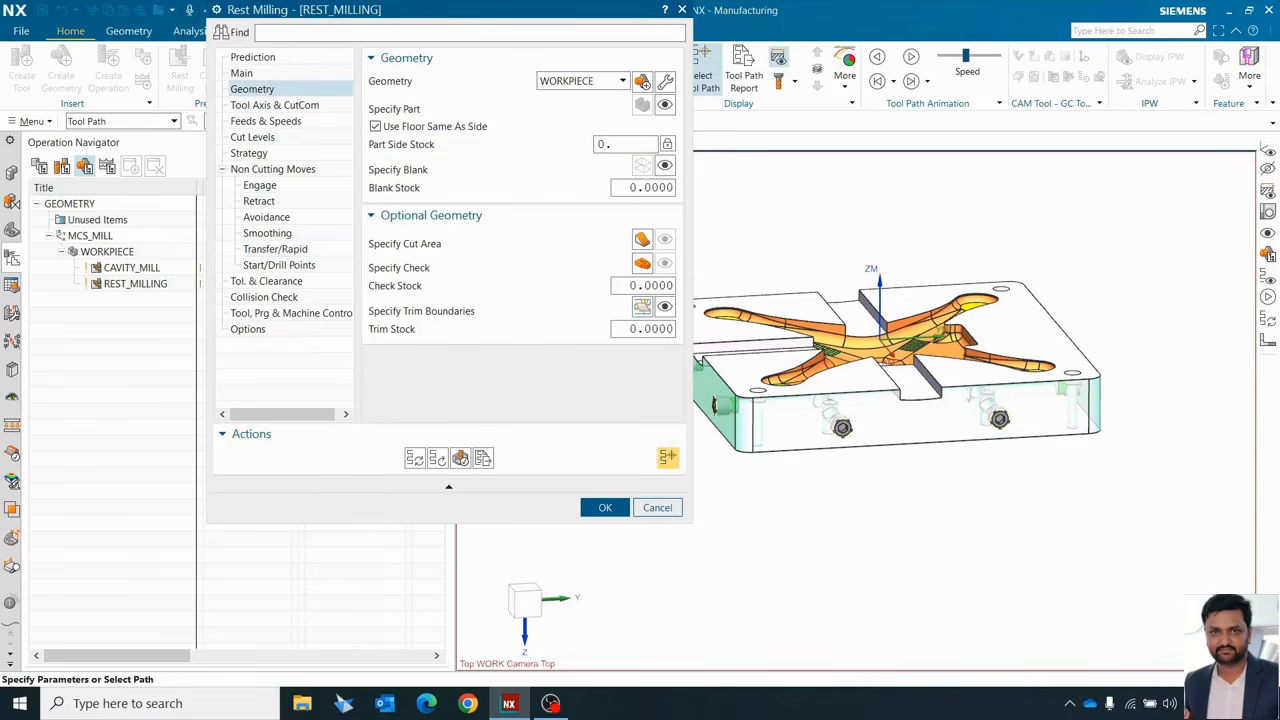
pyautogui.write('35')
pyautogui.click(416, 457)
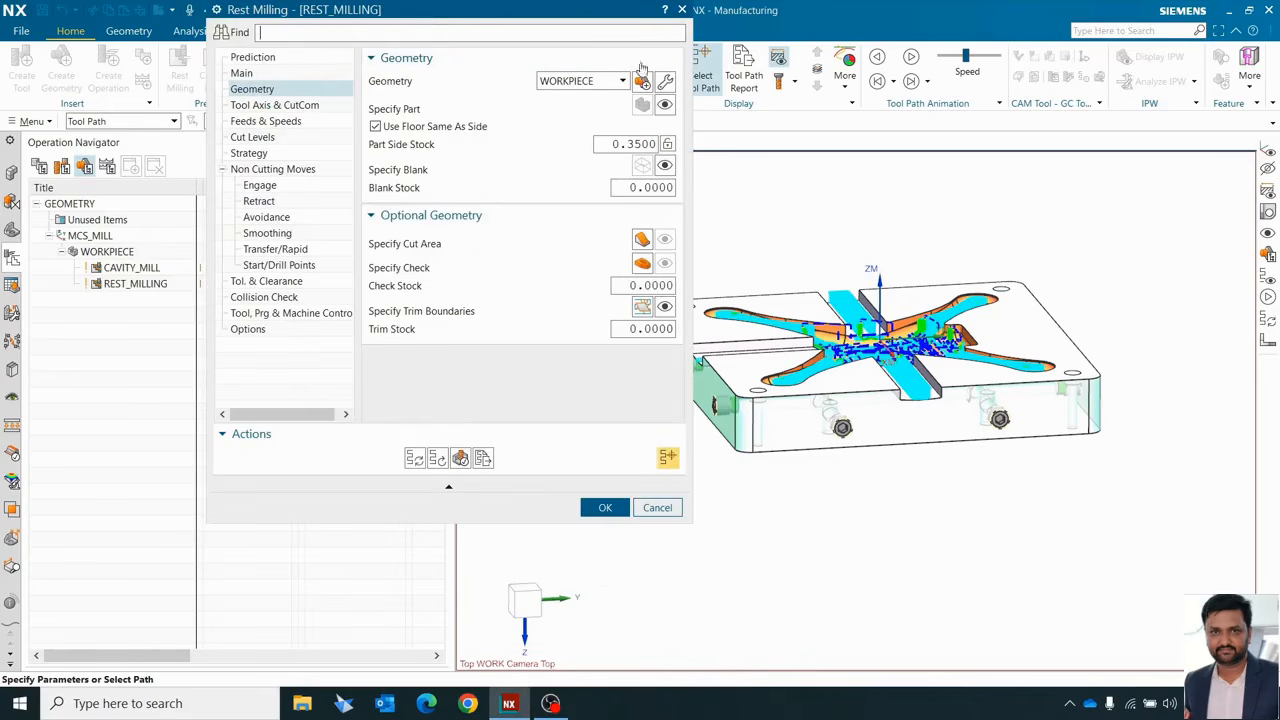
# - Verify the regenerated tool path by playing the 3D Dynamic material removal simulation and examine the machined drone cavity
pyautogui.moveTo(850, 380); pyautogui.dragTo(852, 398, button='middle')
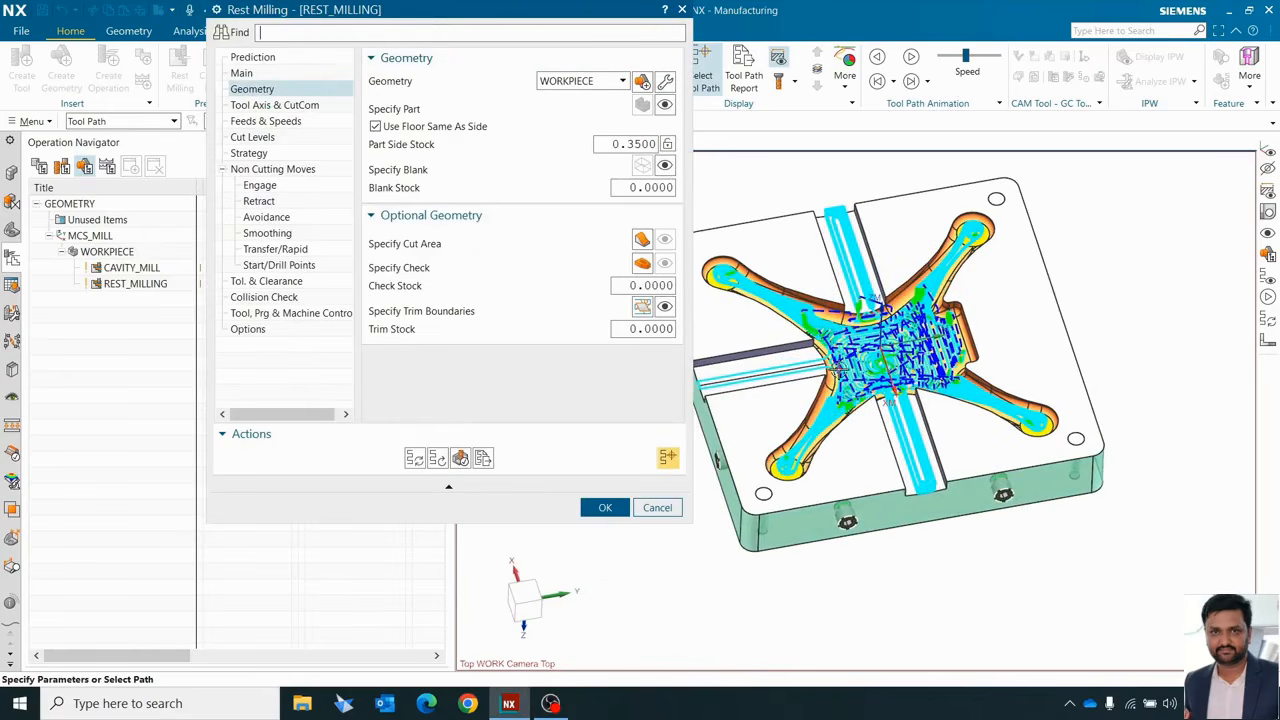
pyautogui.click(460, 458)
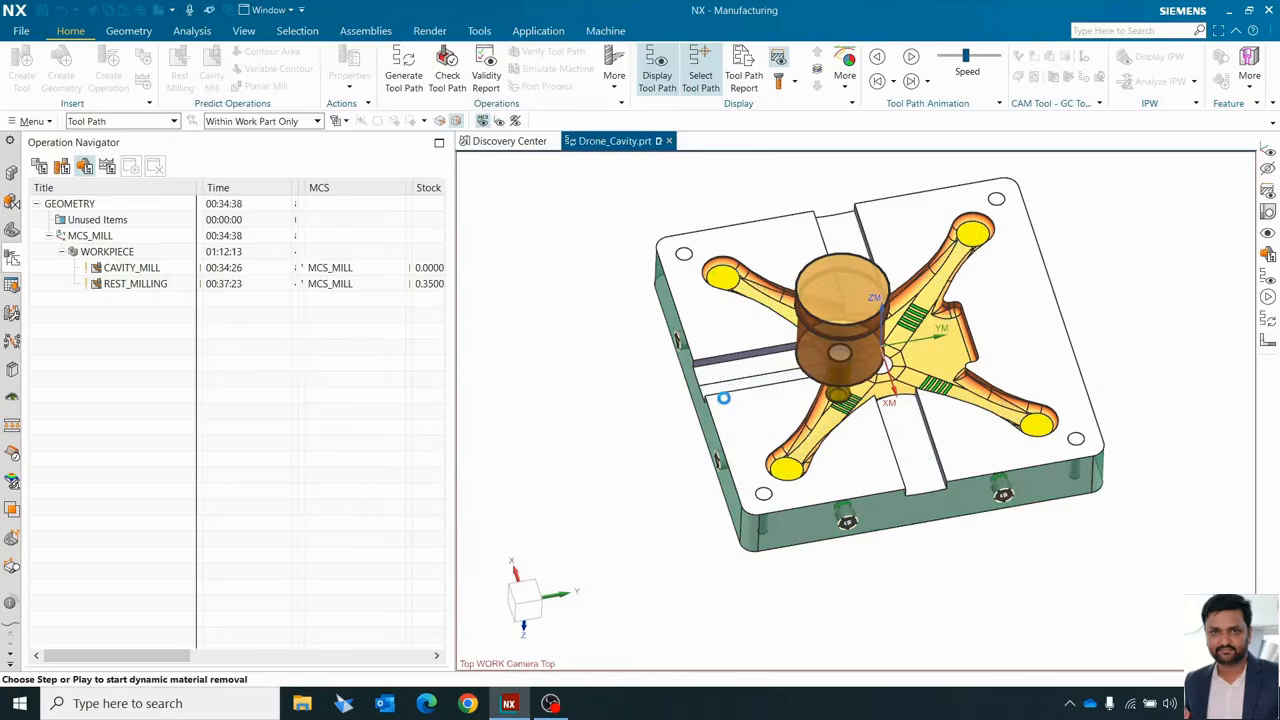
pyautogui.moveTo(740, 410); pyautogui.dragTo(768, 395, button='middle')
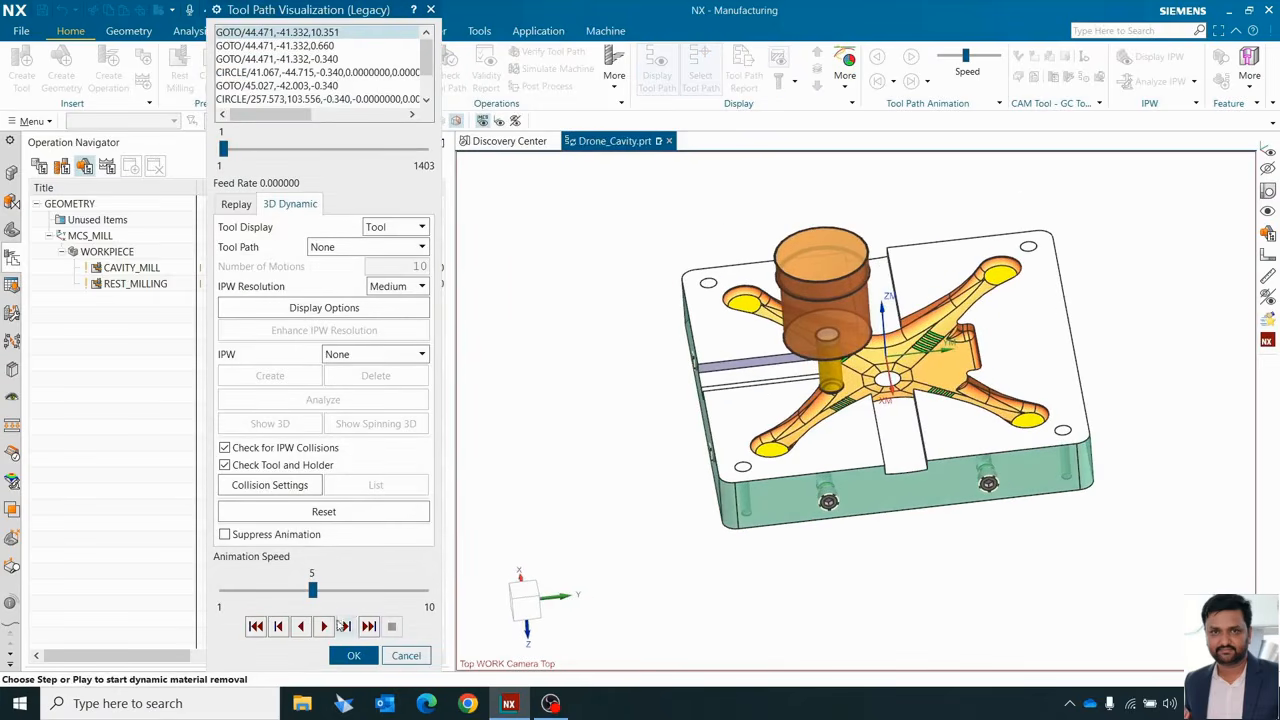
pyautogui.click(325, 626)
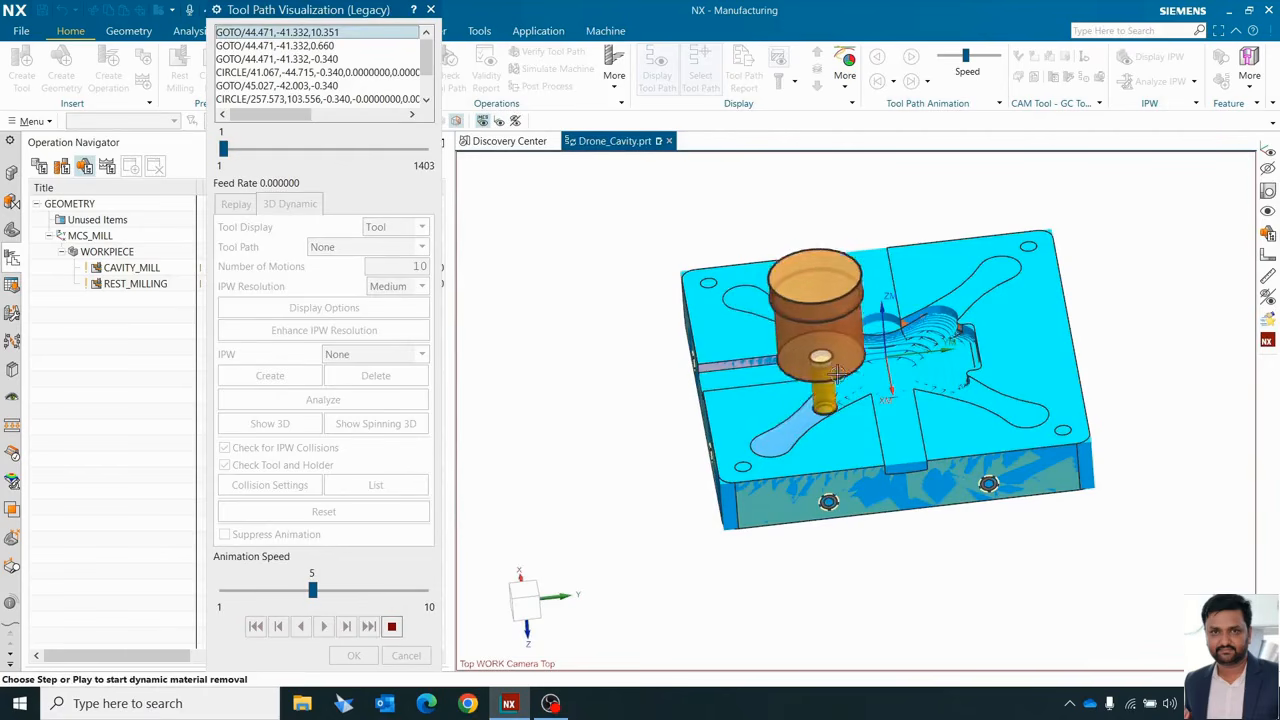
pyautogui.scroll(3, 898, 441)
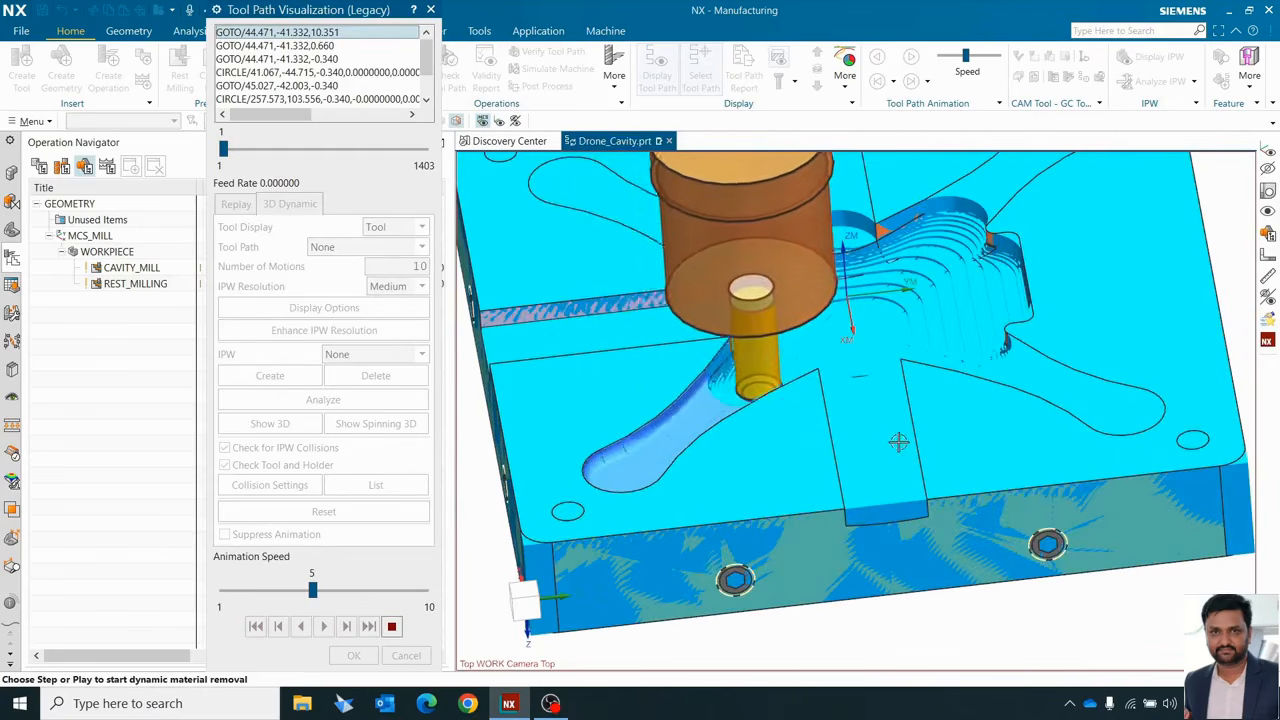
pyautogui.scroll(-2, 898, 441)
pyautogui.moveTo(898, 441); pyautogui.dragTo(862, 387, button='middle')
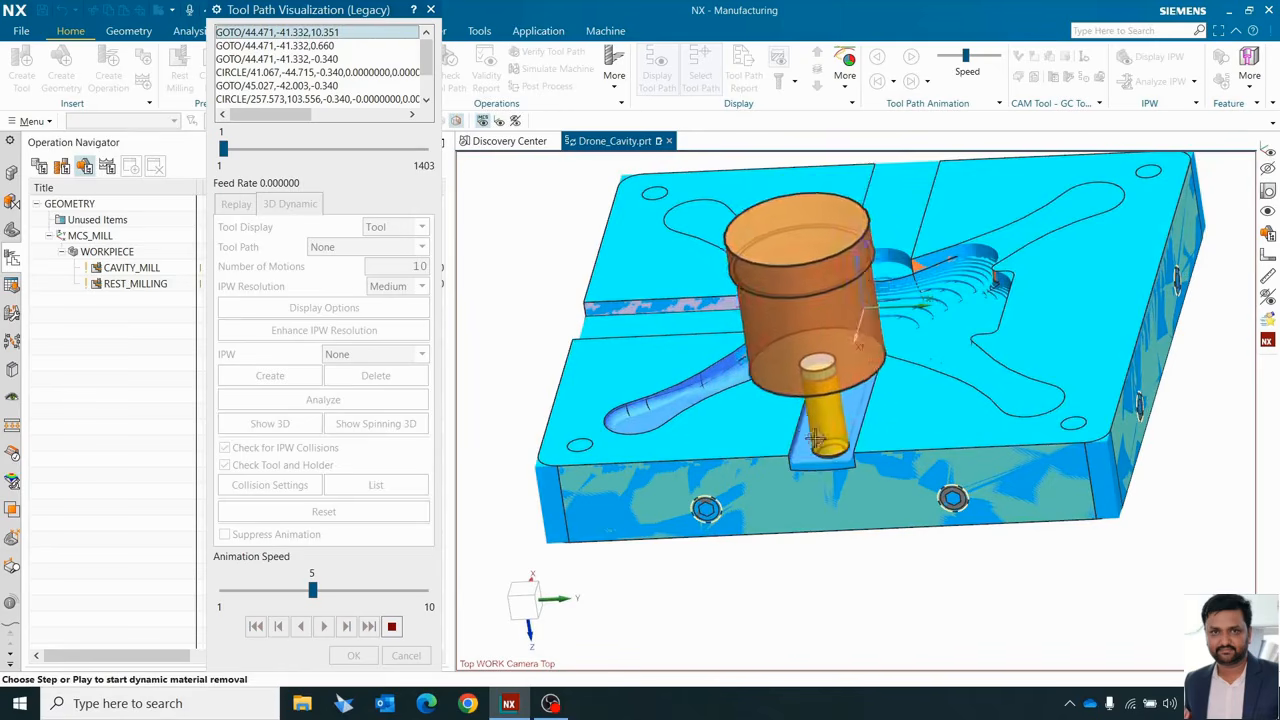
pyautogui.moveTo(815, 437); pyautogui.dragTo(838, 436, button='middle')
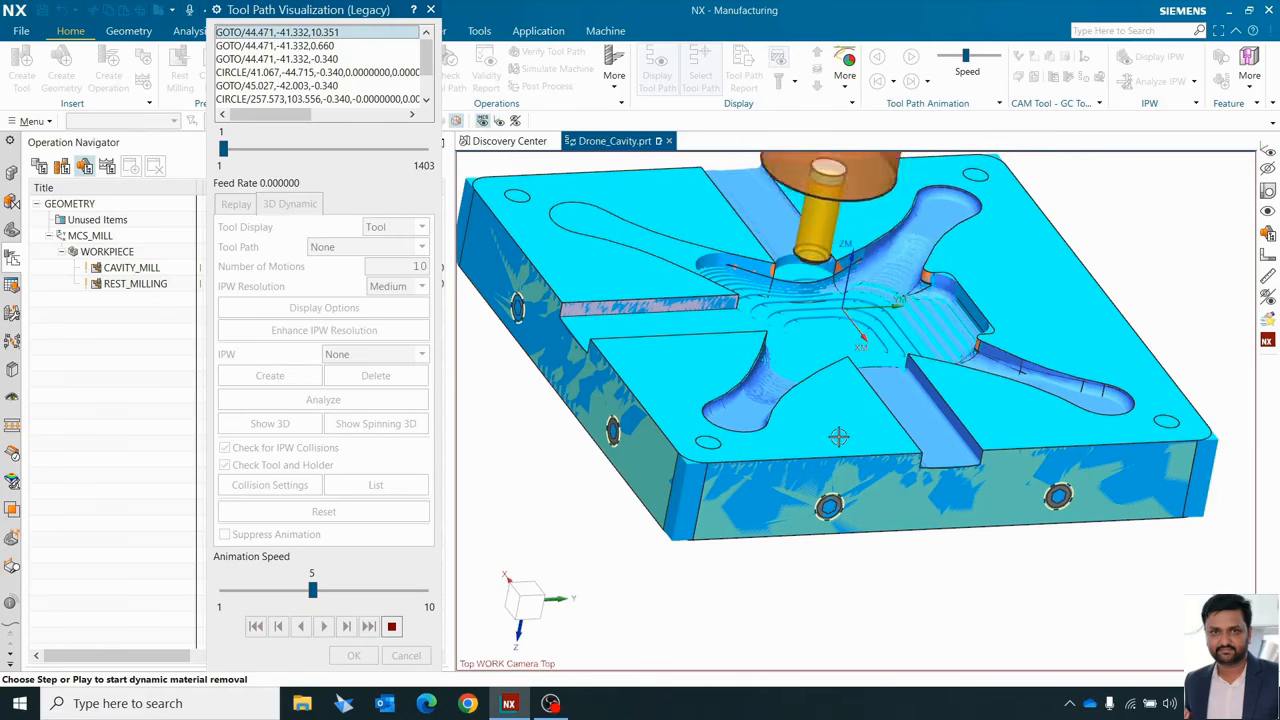
pyautogui.moveTo(838, 437)
pyautogui.mouseDown(button='middle')
pyautogui.moveTo(848, 402)
pyautogui.moveTo(857, 430)
pyautogui.mouseUp(button='middle')
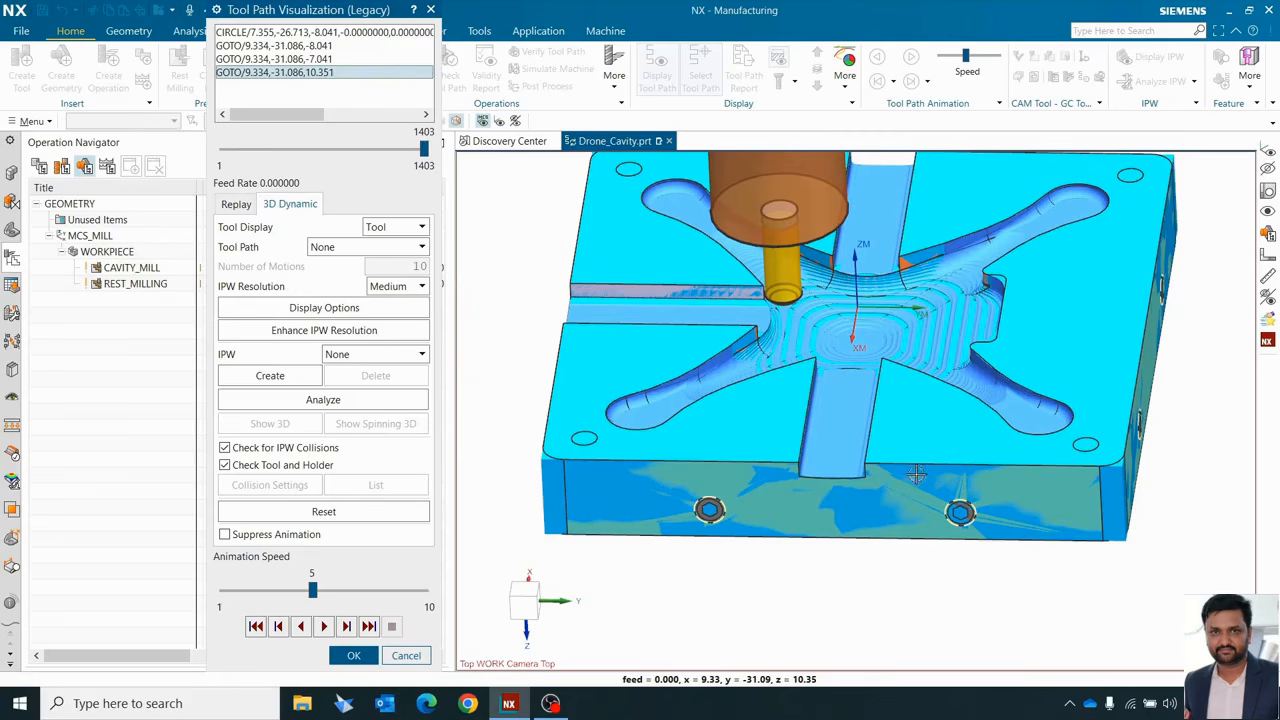
pyautogui.moveTo(917, 474); pyautogui.dragTo(872, 302, button='middle')
pyautogui.scroll(2, 876, 300)
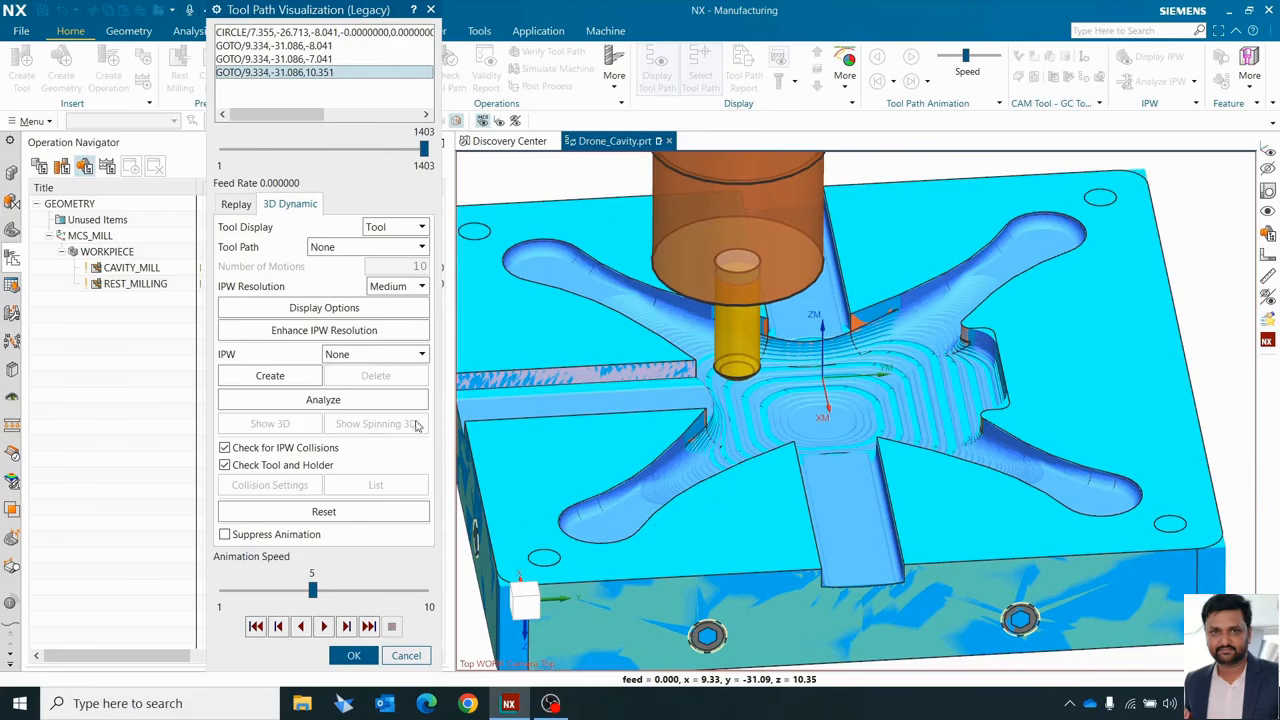
# - Analyze the simulated workpiece and measure the remaining material at several points on the drone cavity's arms and centre
pyautogui.click(352, 406)
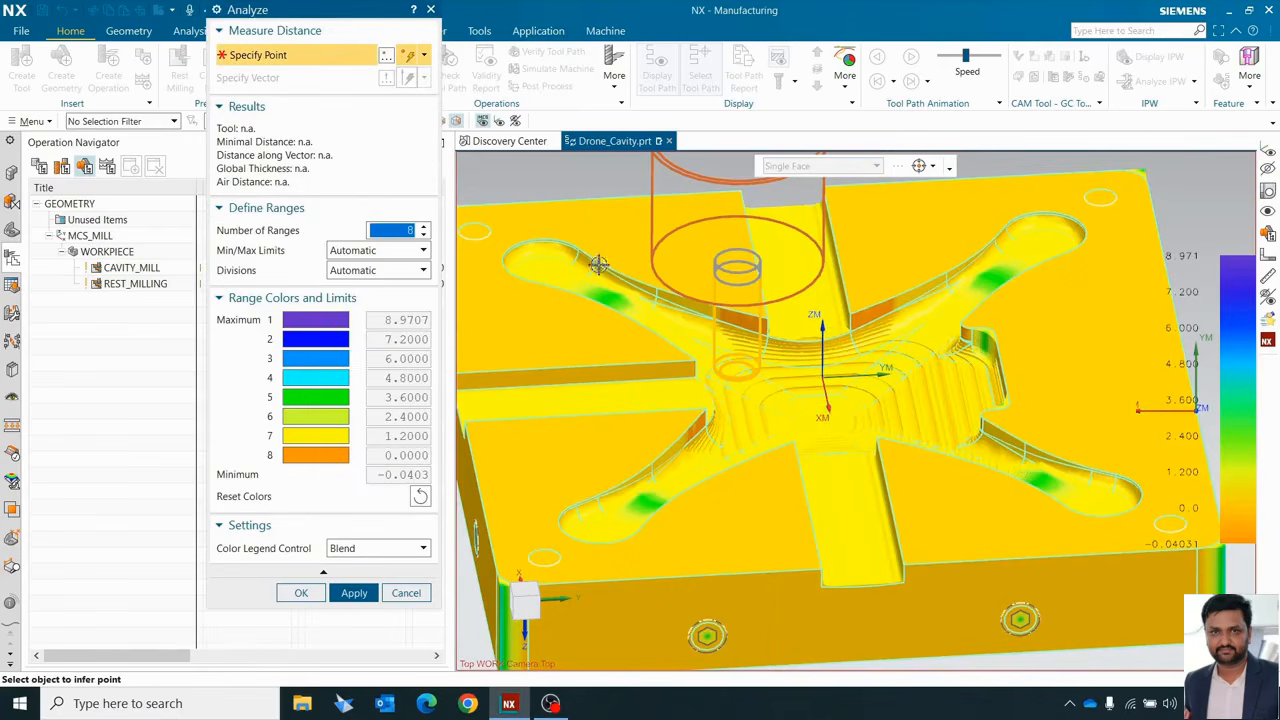
pyautogui.click(593, 283)
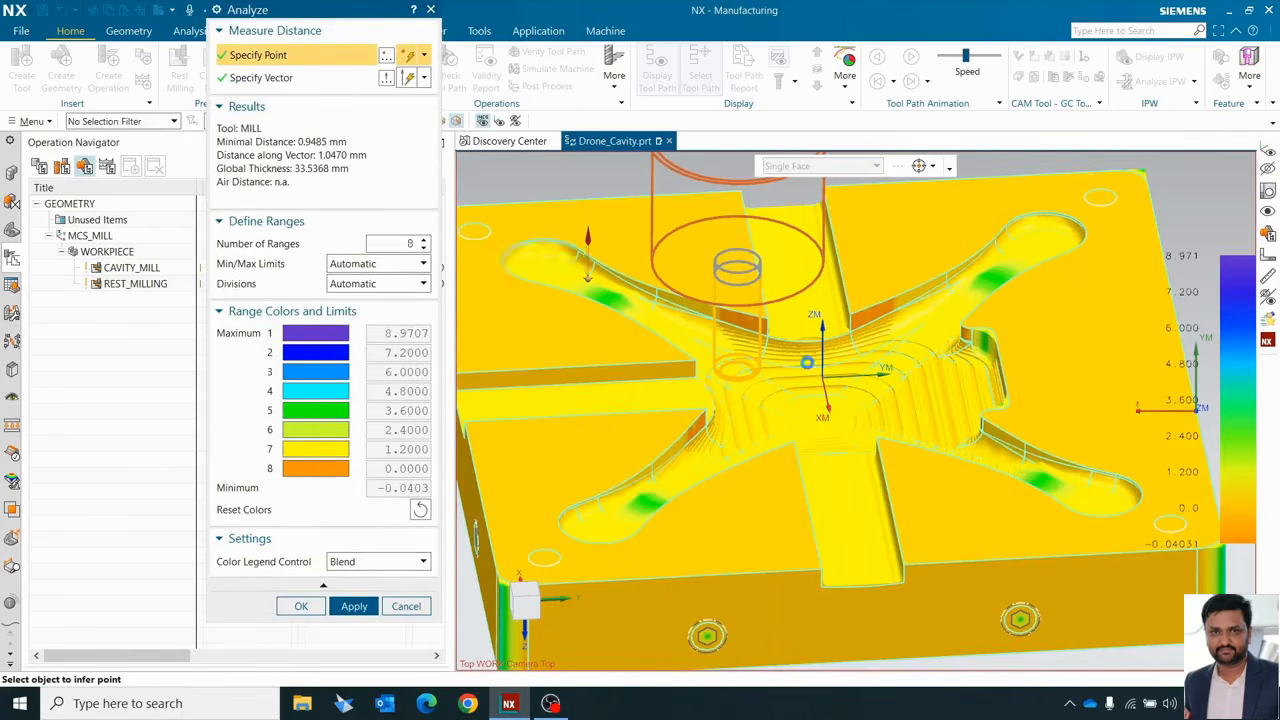
pyautogui.click(806, 348)
pyautogui.click(891, 317)
pyautogui.click(897, 383)
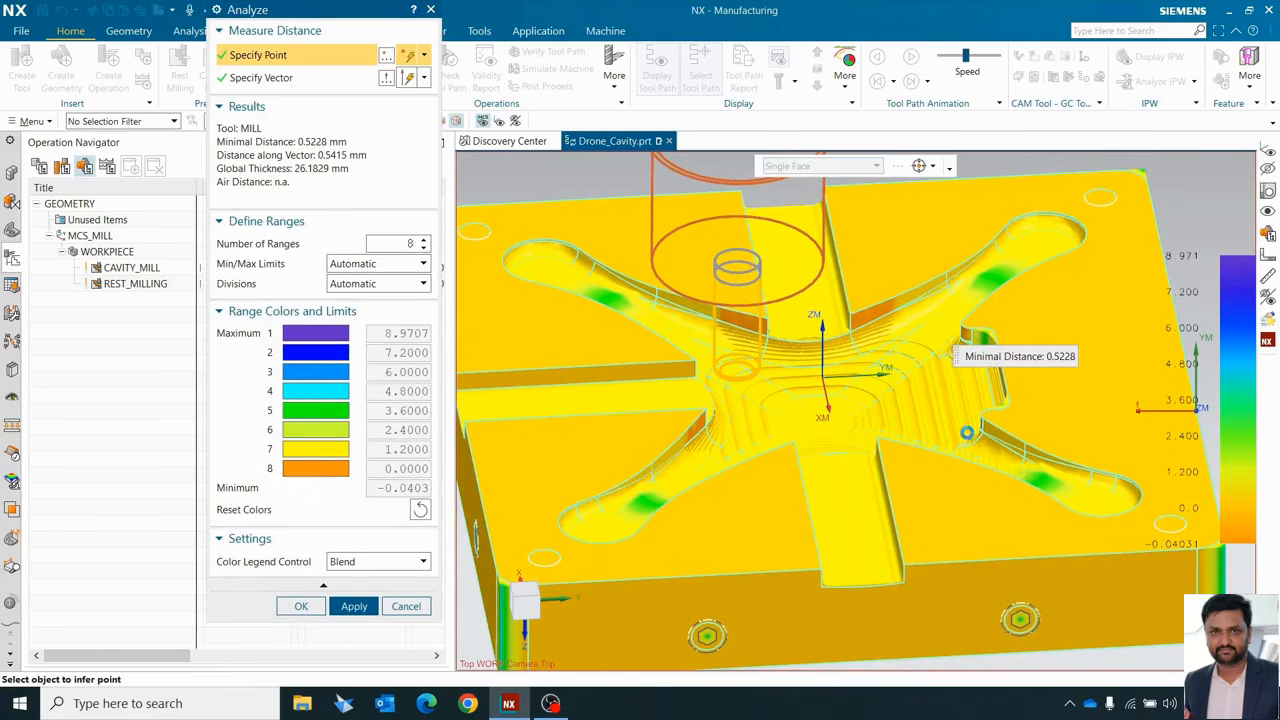
pyautogui.click(967, 433)
pyautogui.click(935, 312)
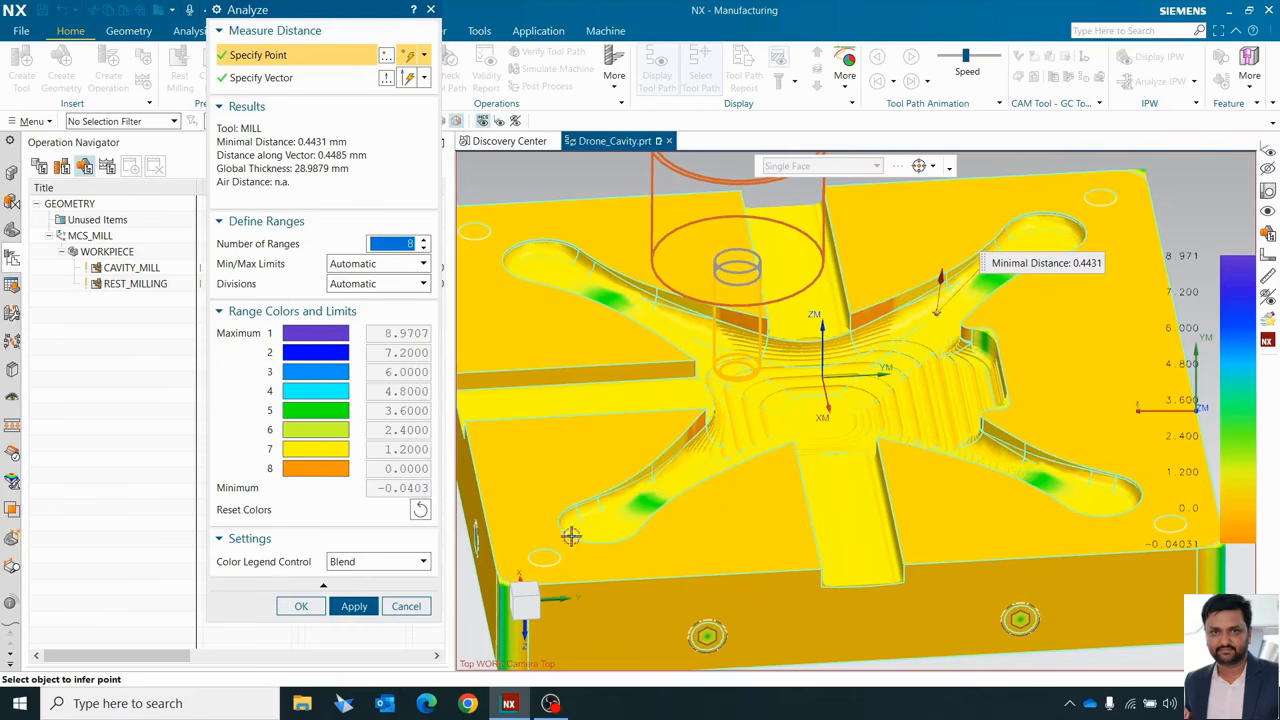
# - Close the thickness analysis and the simulation, and accept the REST_MILLING operation
pyautogui.click(301, 606)
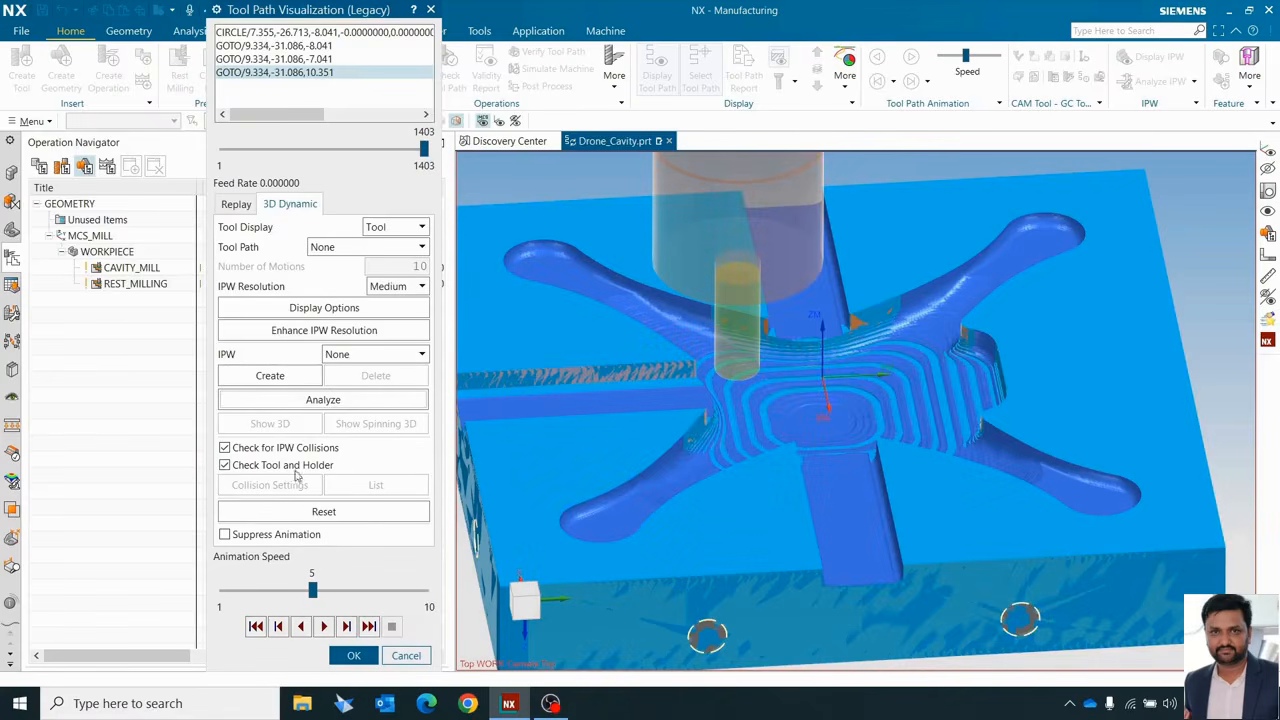
pyautogui.click(354, 655)
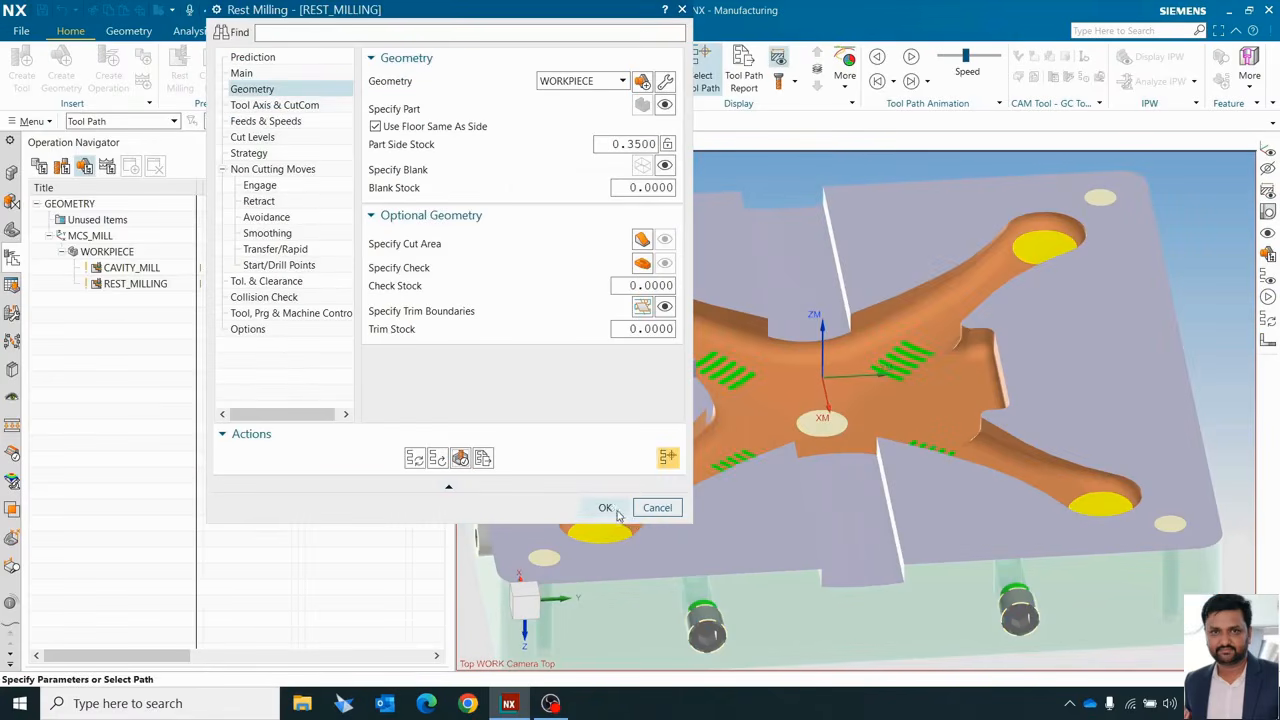
pyautogui.click(605, 507)
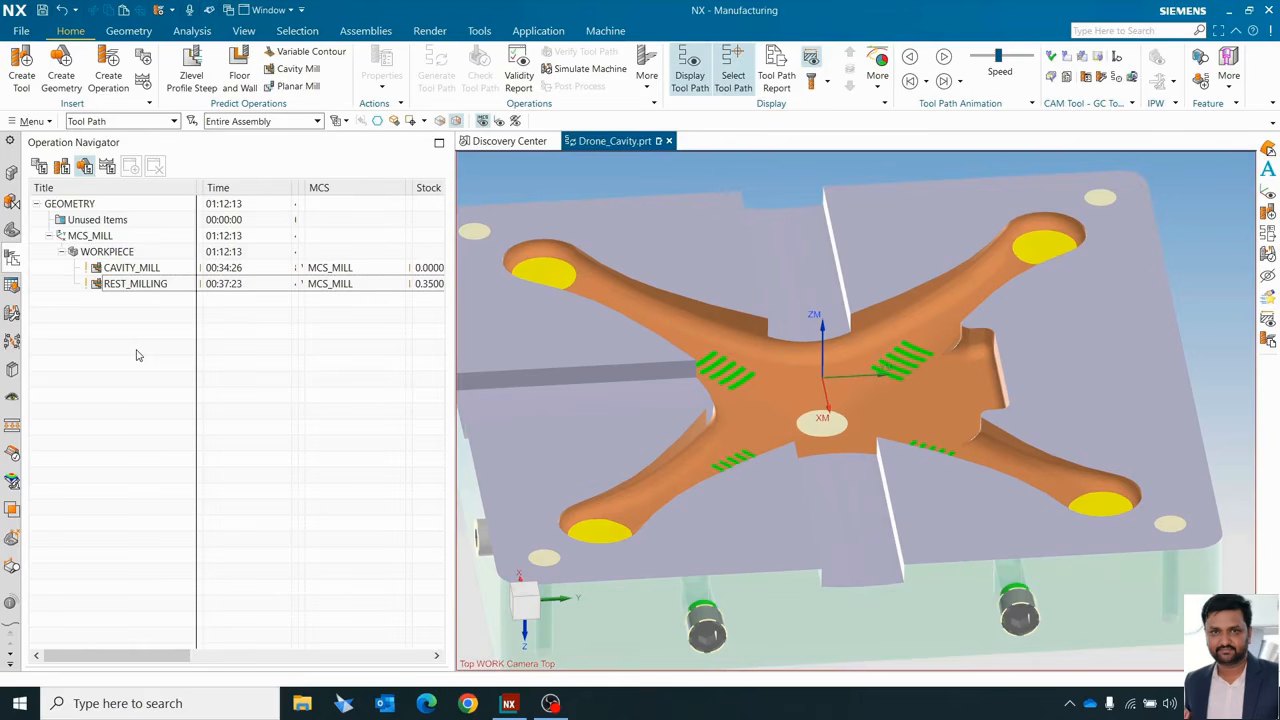
# - Duplicate the REST_MILLING operation directly below the original under WORKPIECE
pyautogui.click(152, 283)
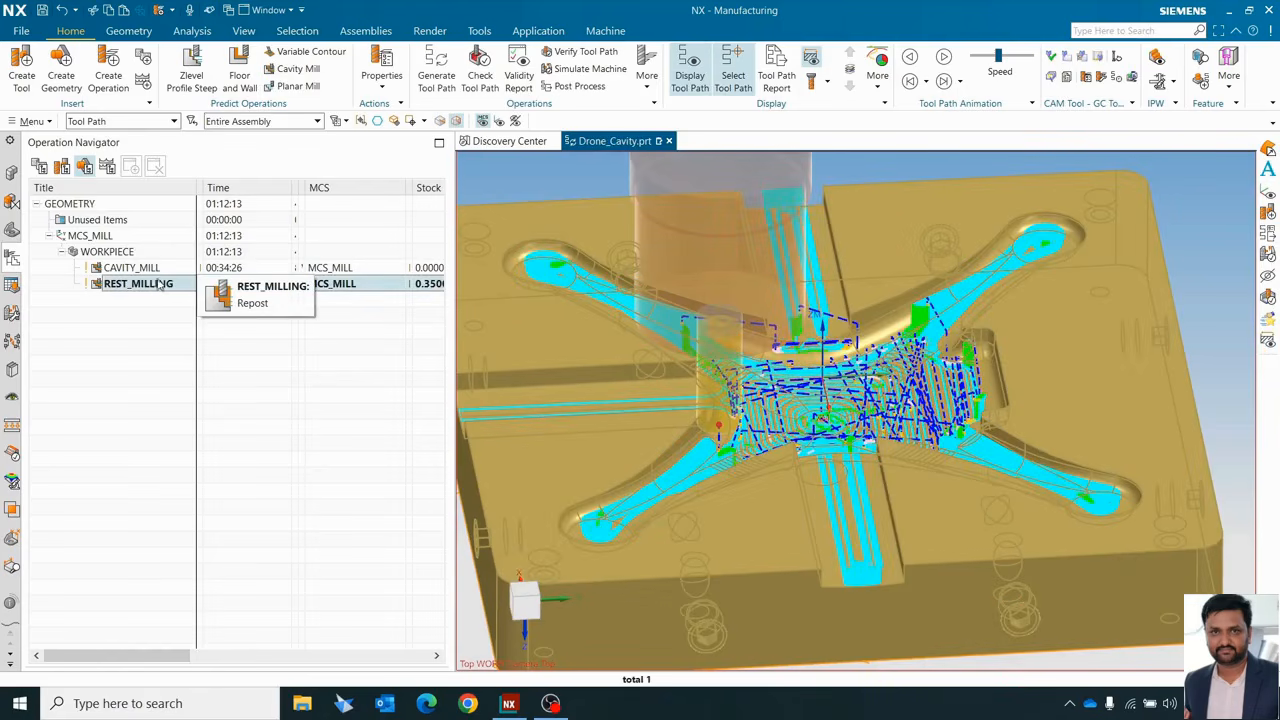
pyautogui.rightClick(153, 283)
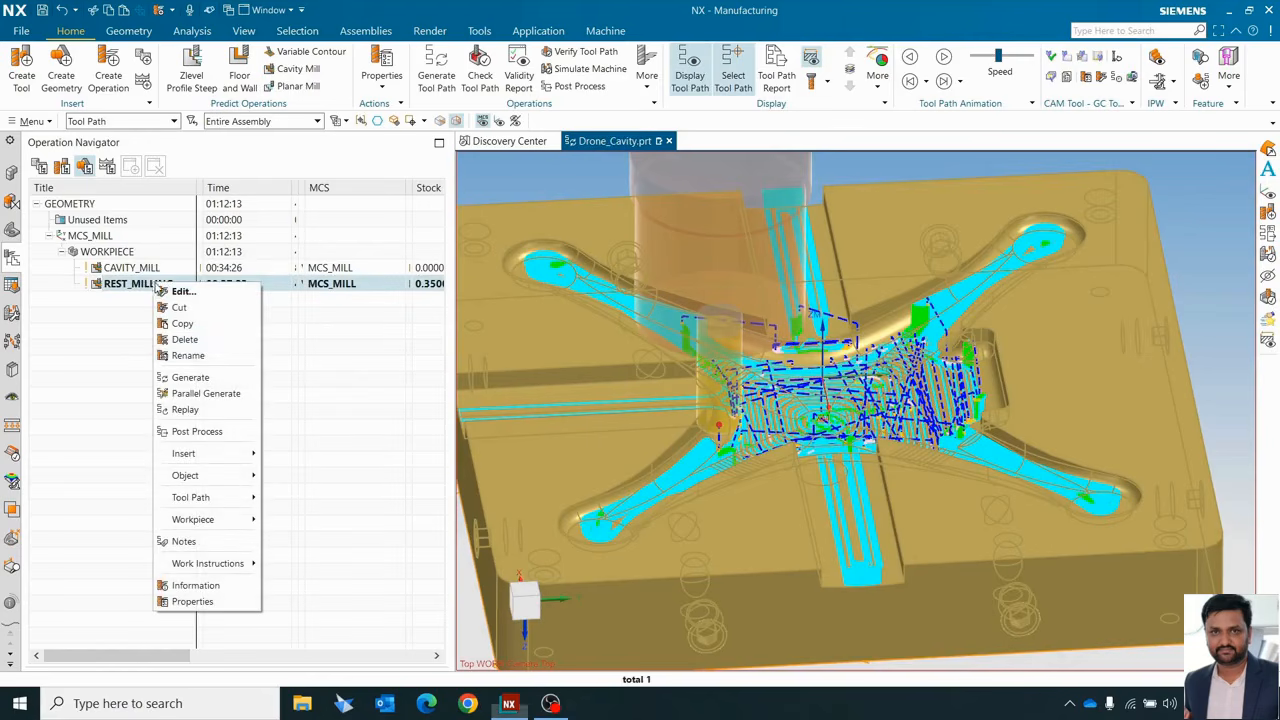
pyautogui.click(201, 325)
pyautogui.rightClick(171, 287)
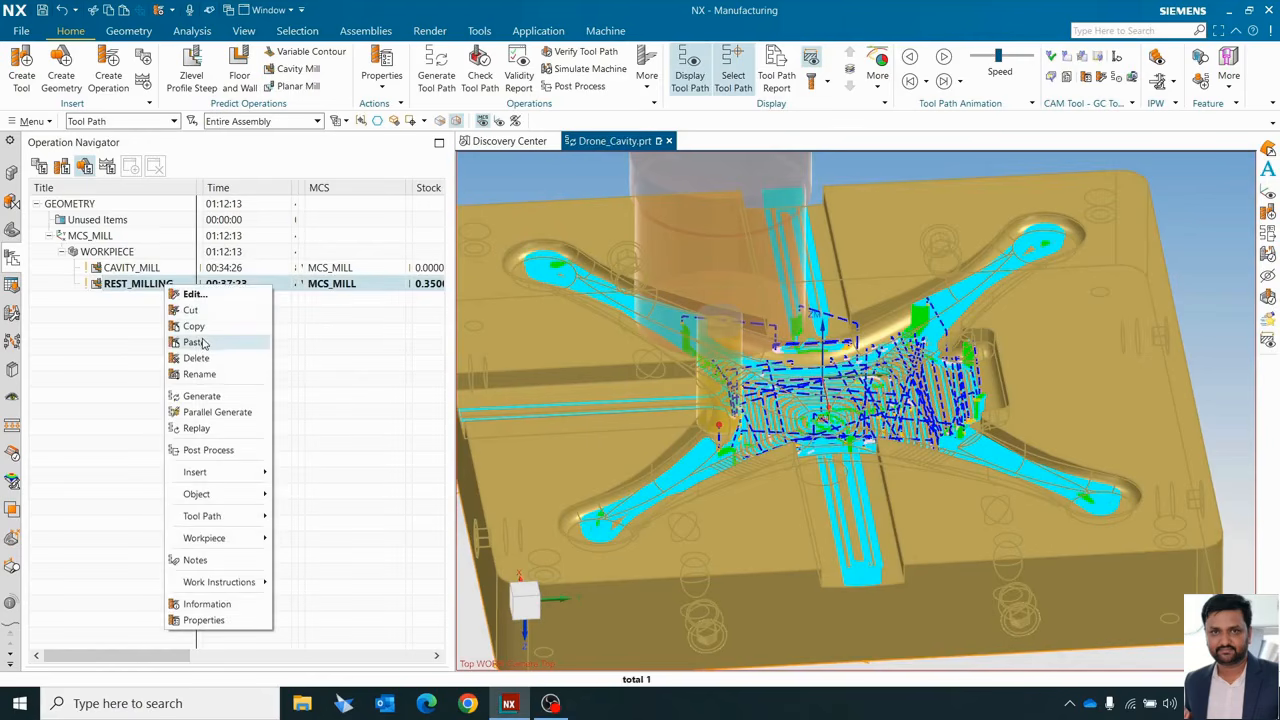
pyautogui.click(192, 341)
pyautogui.click(166, 343)
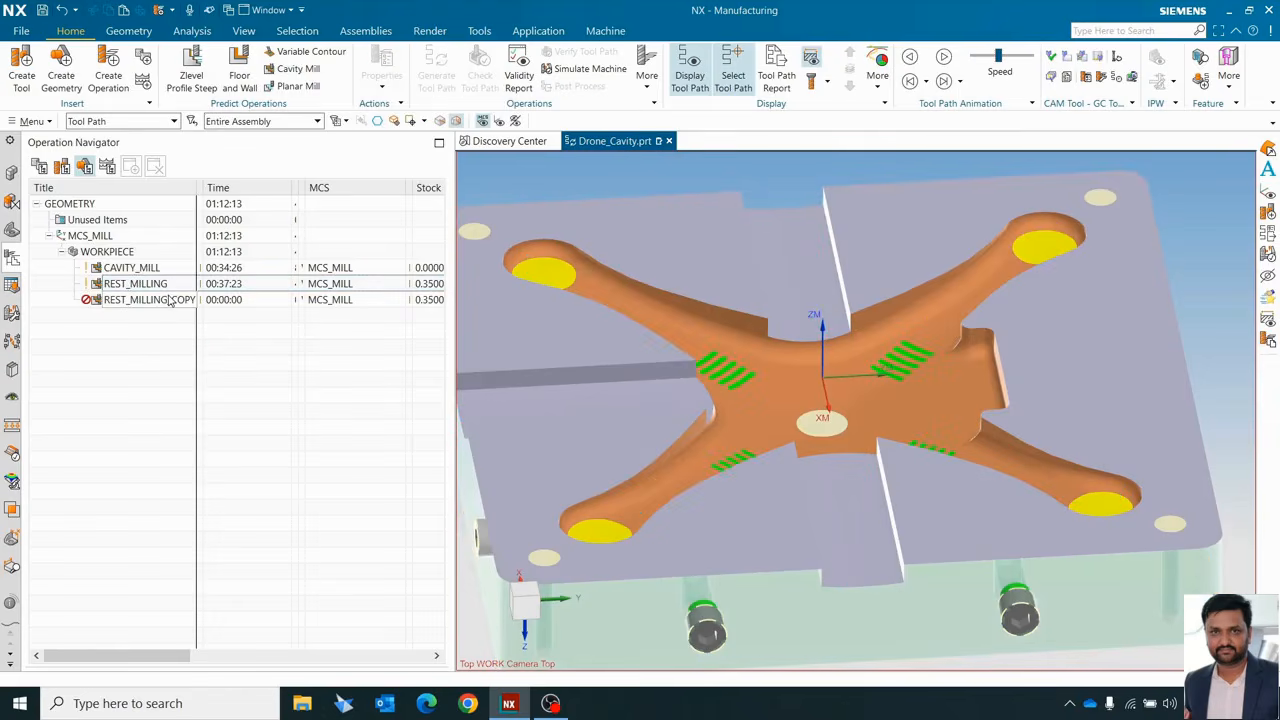
# - Open the copied rest milling operation and create a new ball mill tool for it with a ball diameter of 8 mm
pyautogui.doubleClick(150, 300)
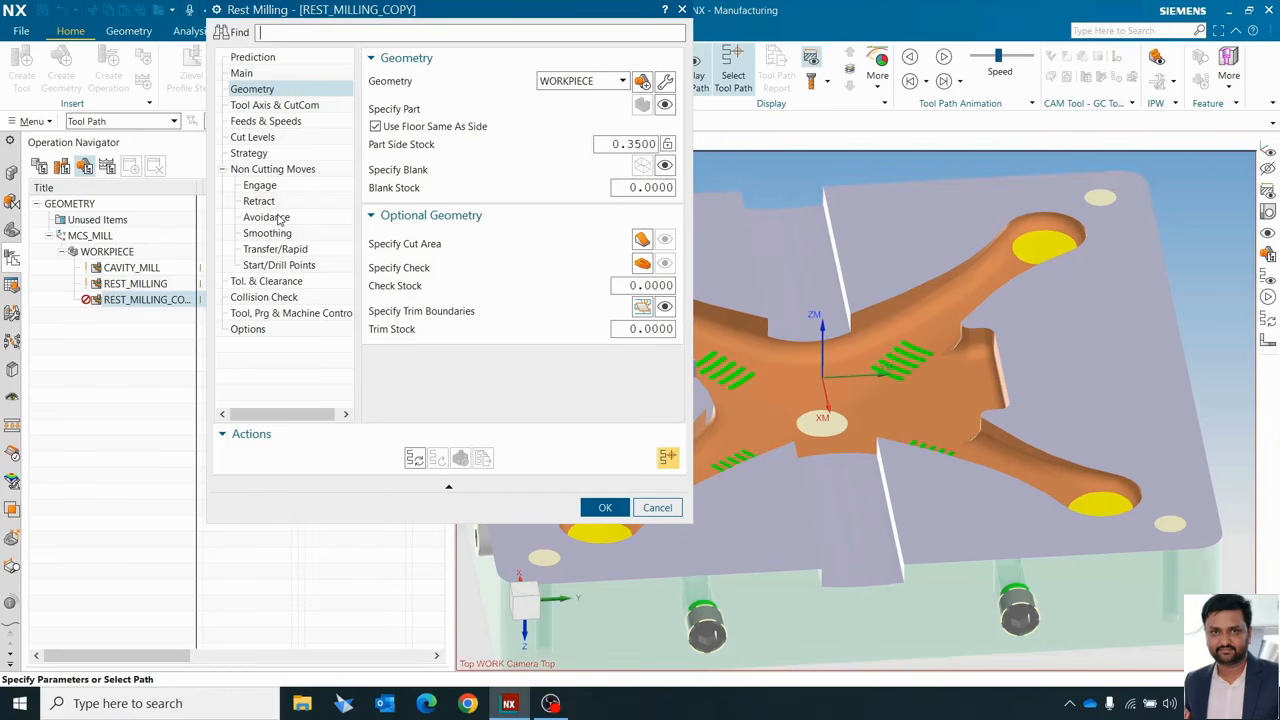
pyautogui.click(246, 76)
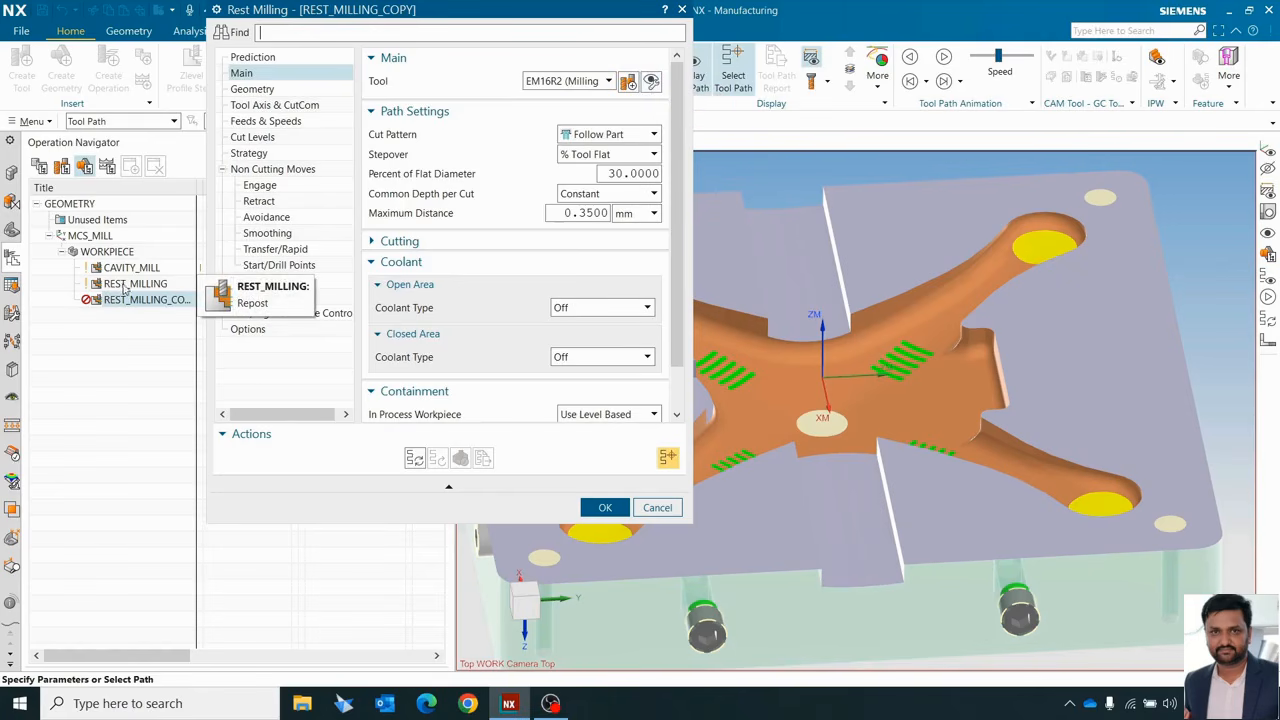
pyautogui.click(629, 81)
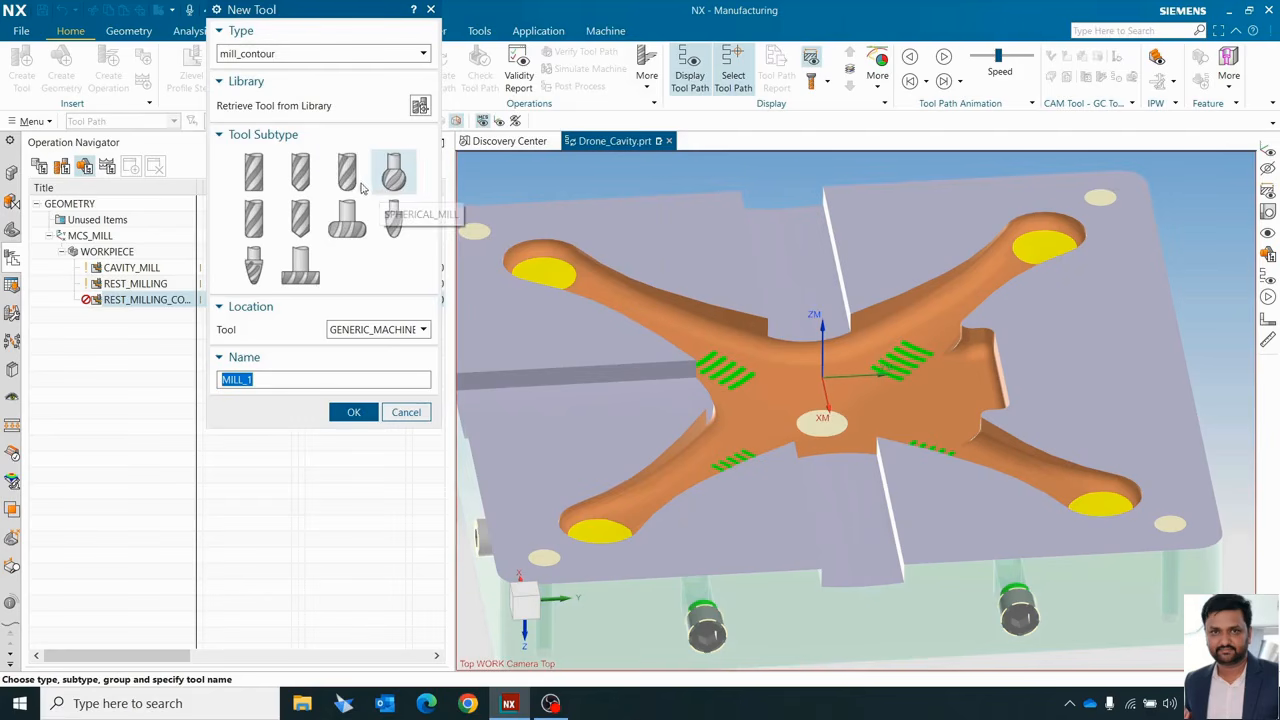
pyautogui.click(350, 180)
pyautogui.click(354, 412)
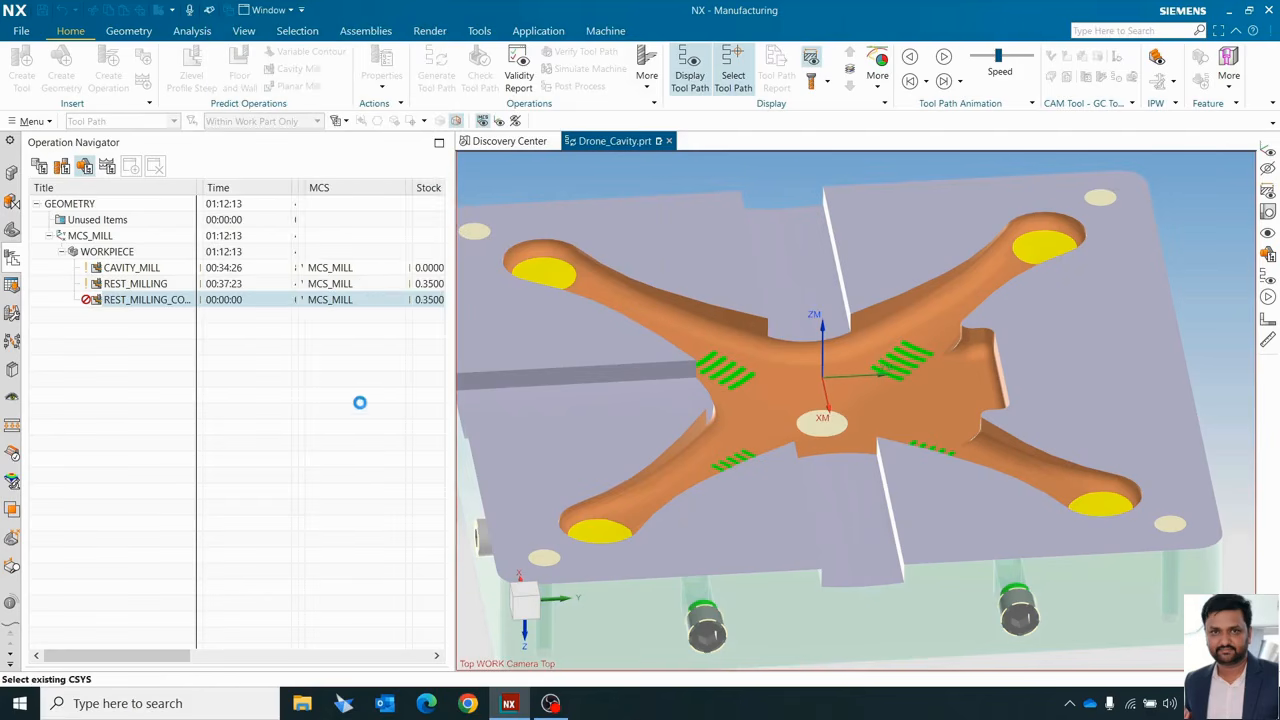
pyautogui.write('8')
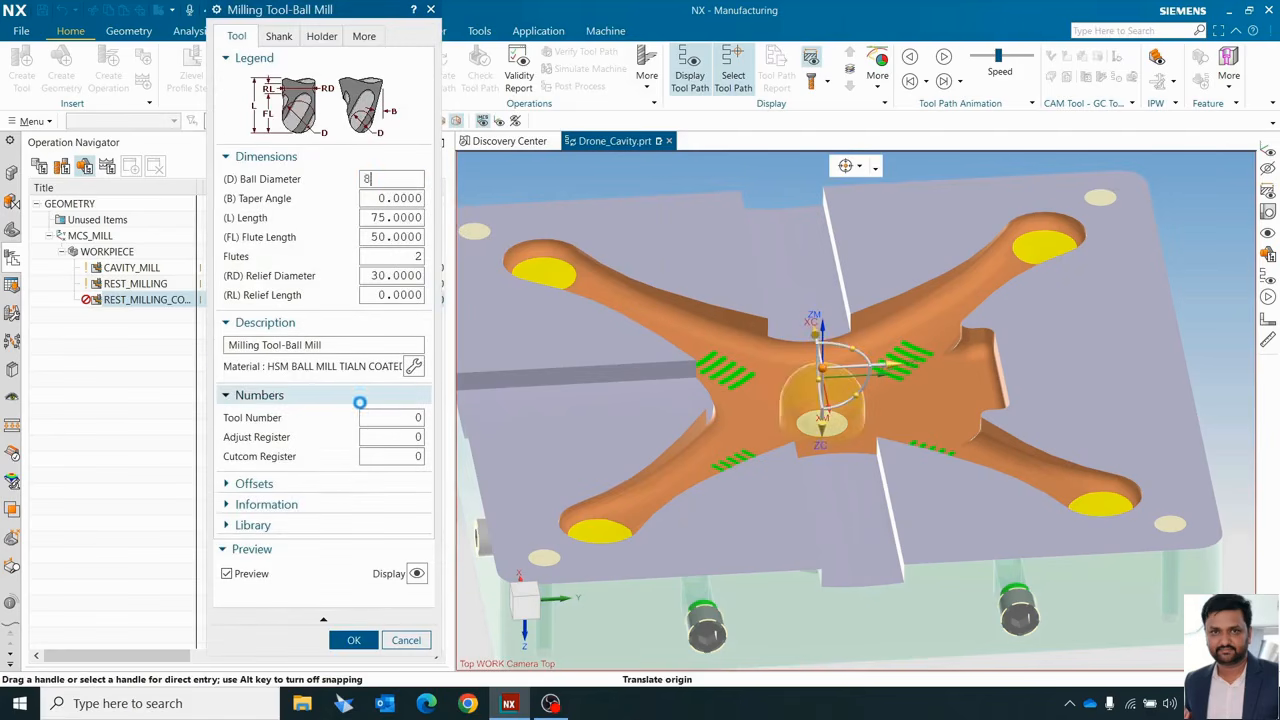
pyautogui.click(336, 38)
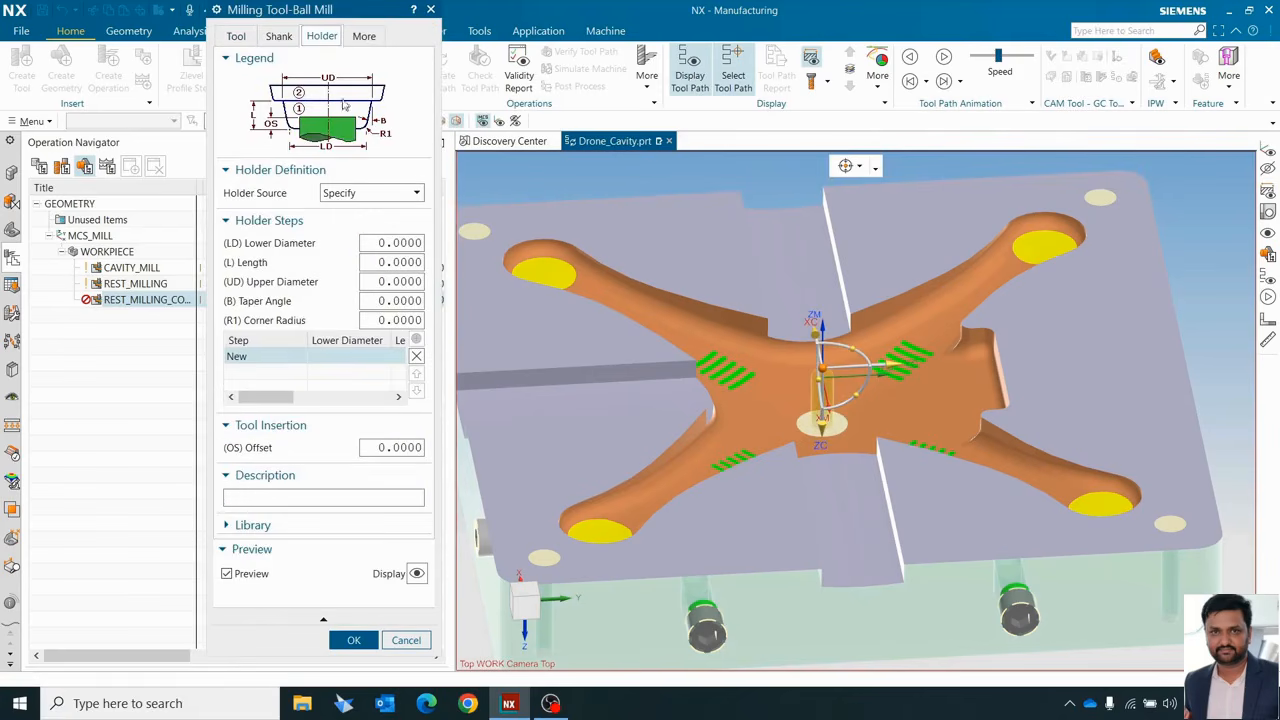
pyautogui.click(358, 533)
pyautogui.click(414, 610)
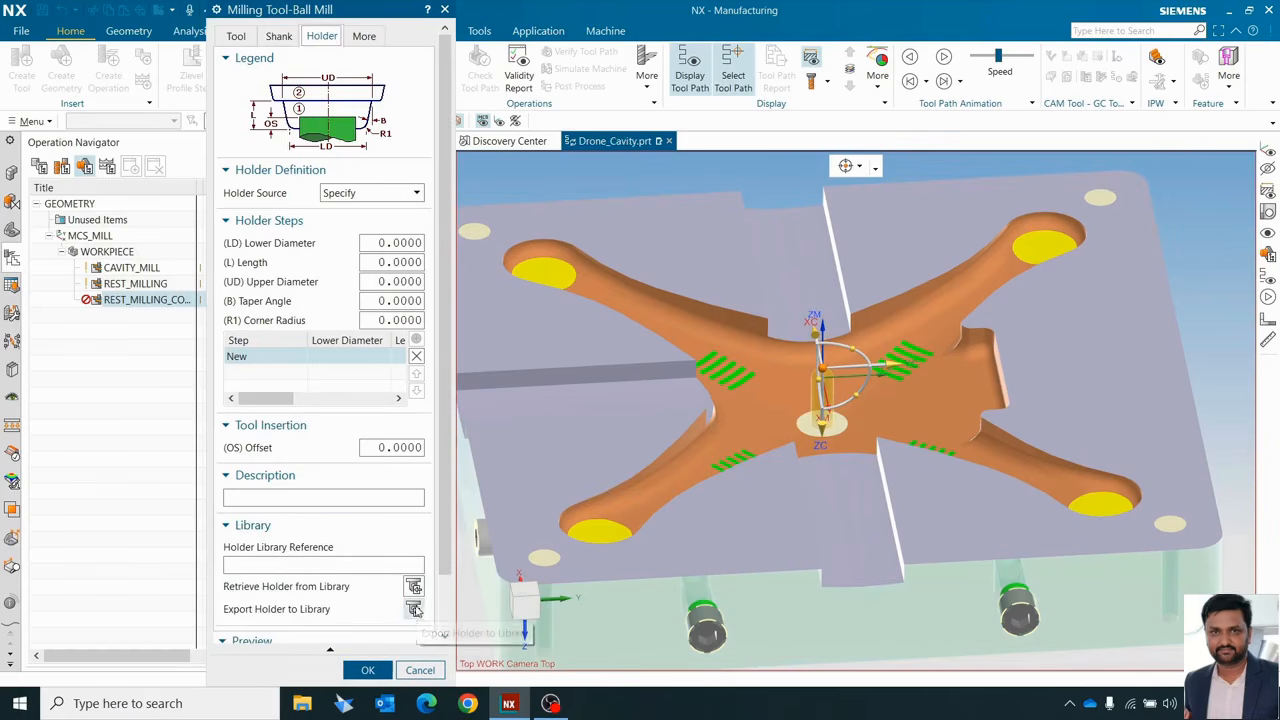
pyautogui.click(639, 391)
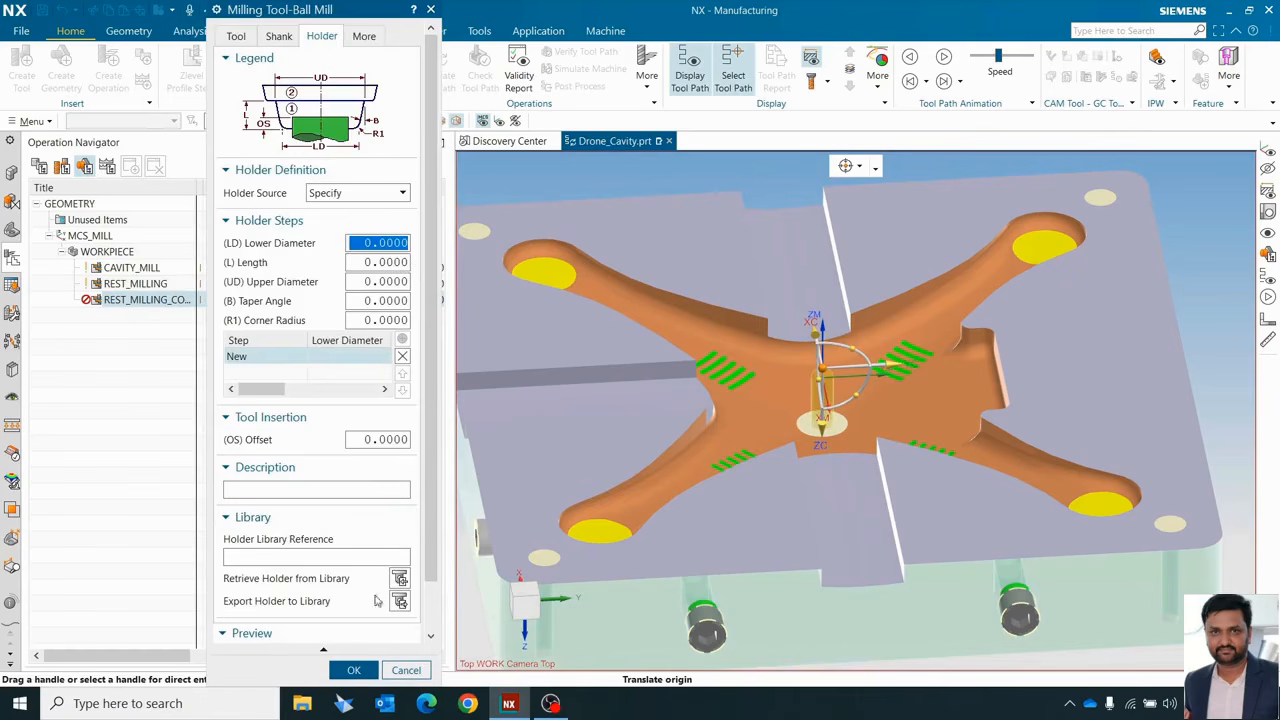
# - Accept the ball mill definition as the tool of the copied rest milling operation
pyautogui.click(236, 38)
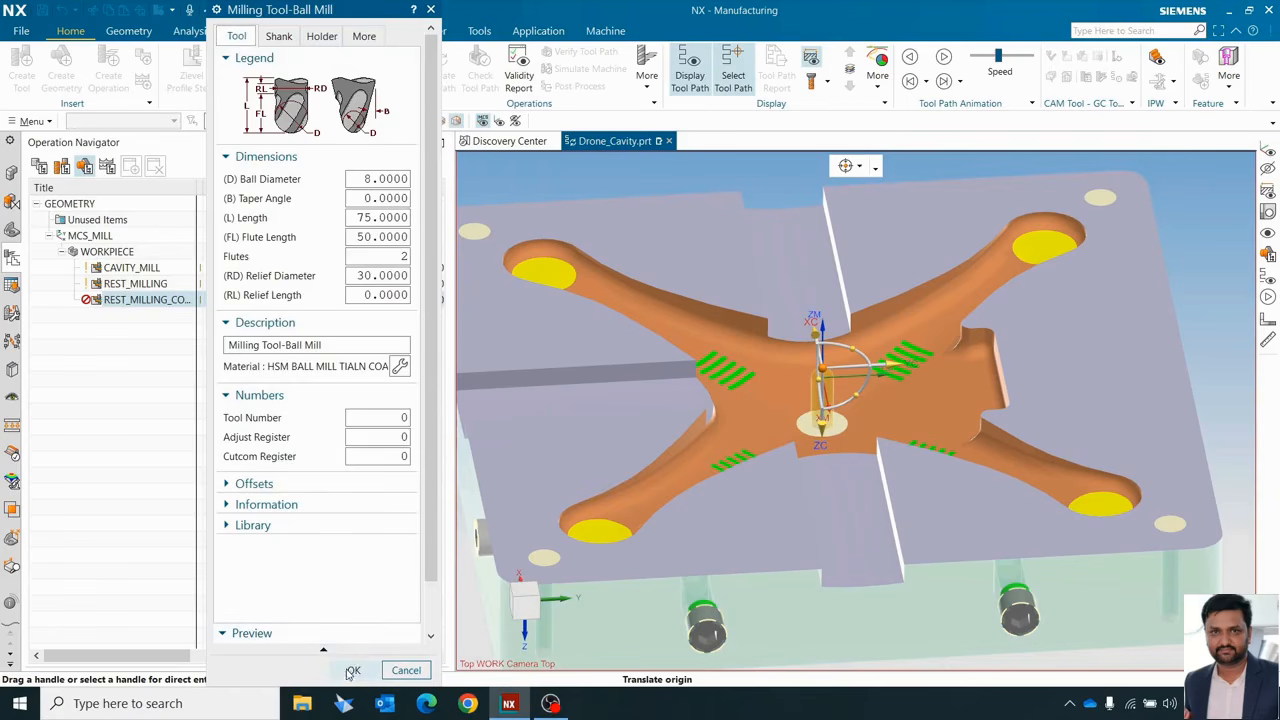
pyautogui.click(353, 670)
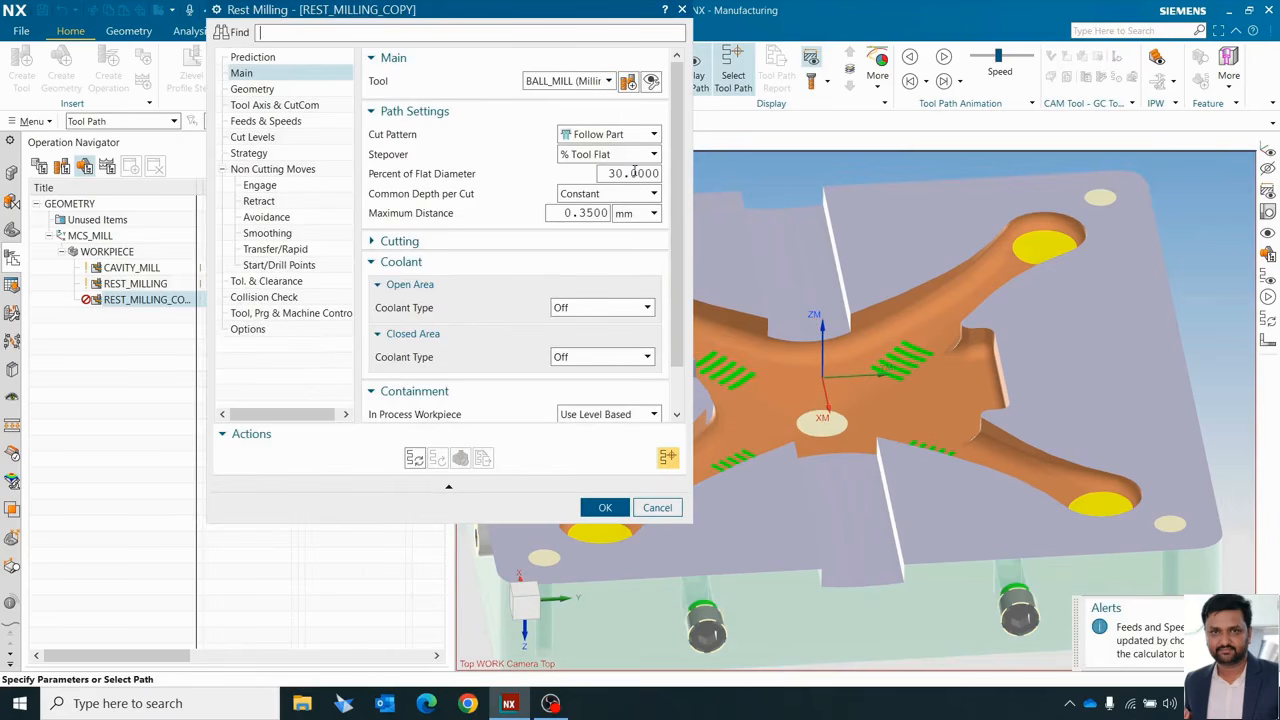
# - Set the stepover's percent of flat diameter to 15 in the path settings
pyautogui.doubleClick(634, 173)
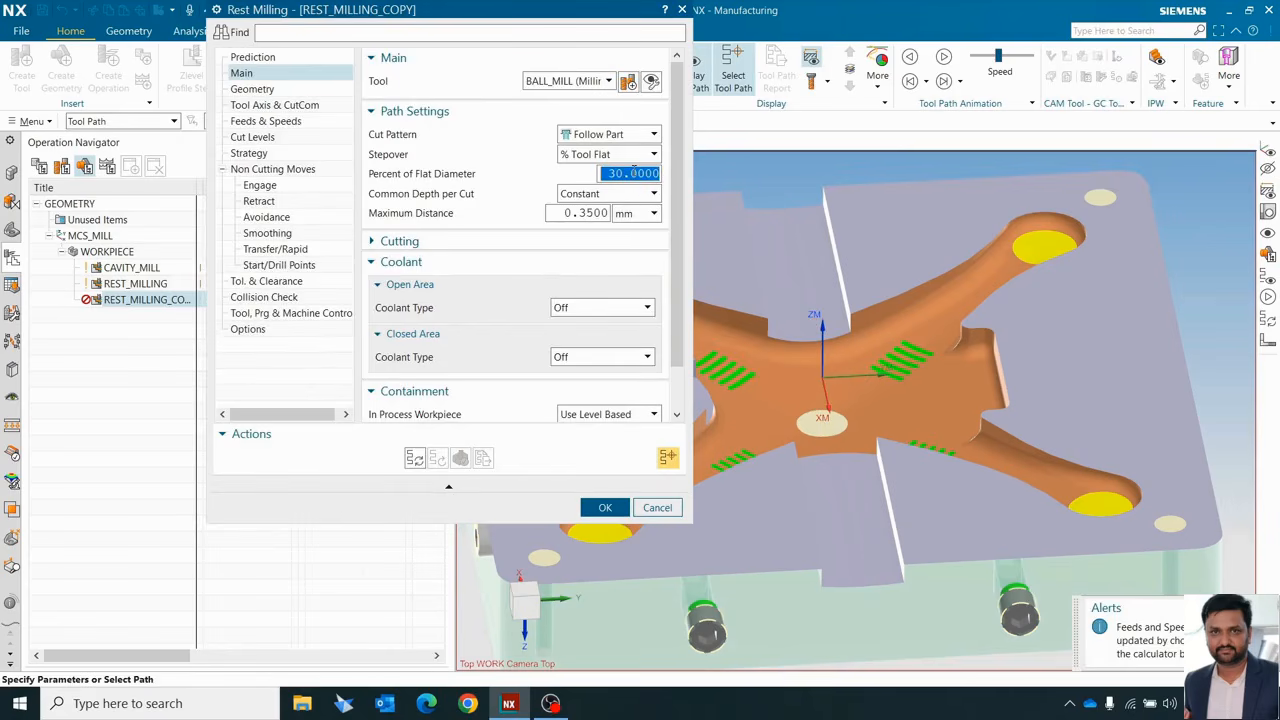
pyautogui.write('15')
pyautogui.press('Return')
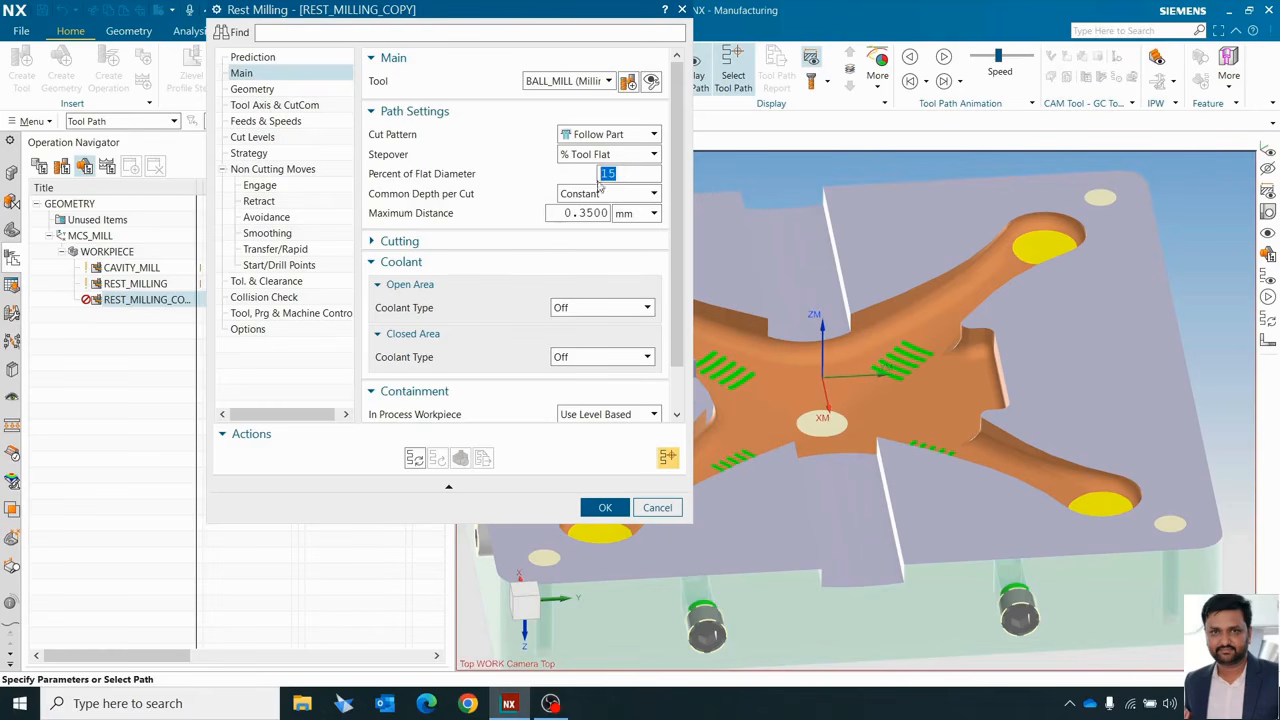
# - Change the stepover method to Scallop and edit the maximum scallop height
pyautogui.click(634, 156)
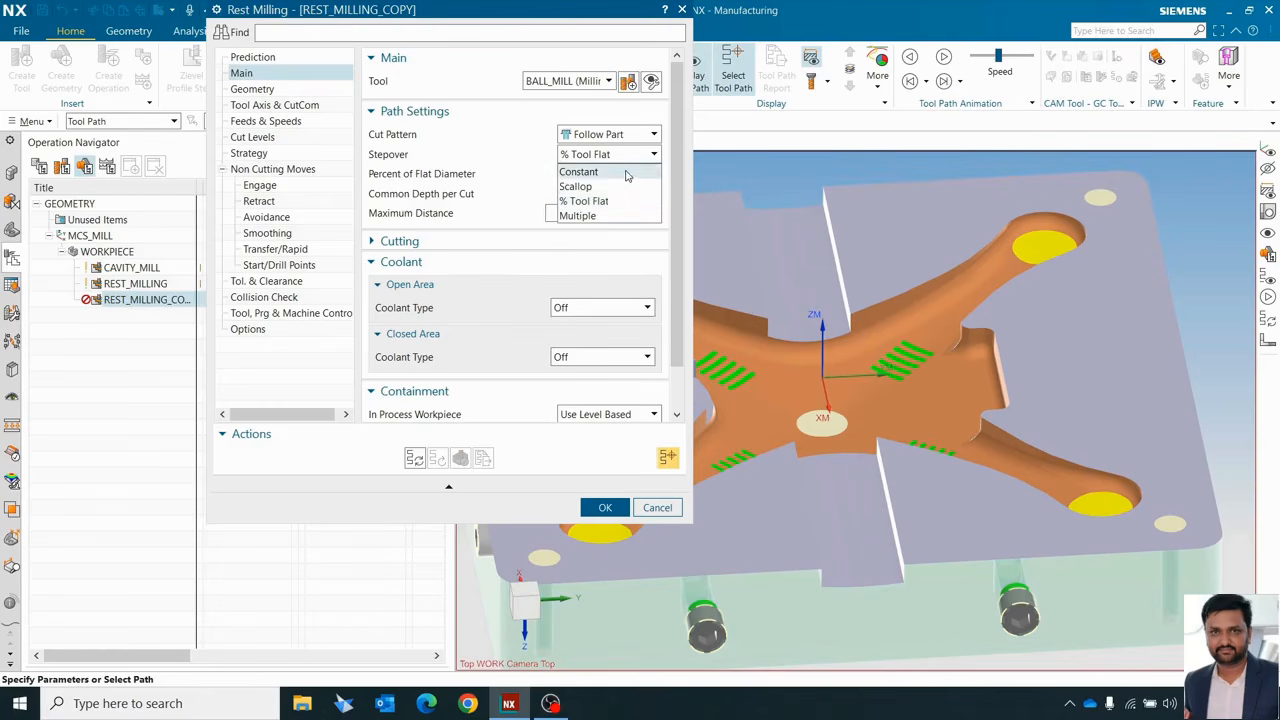
pyautogui.click(621, 188)
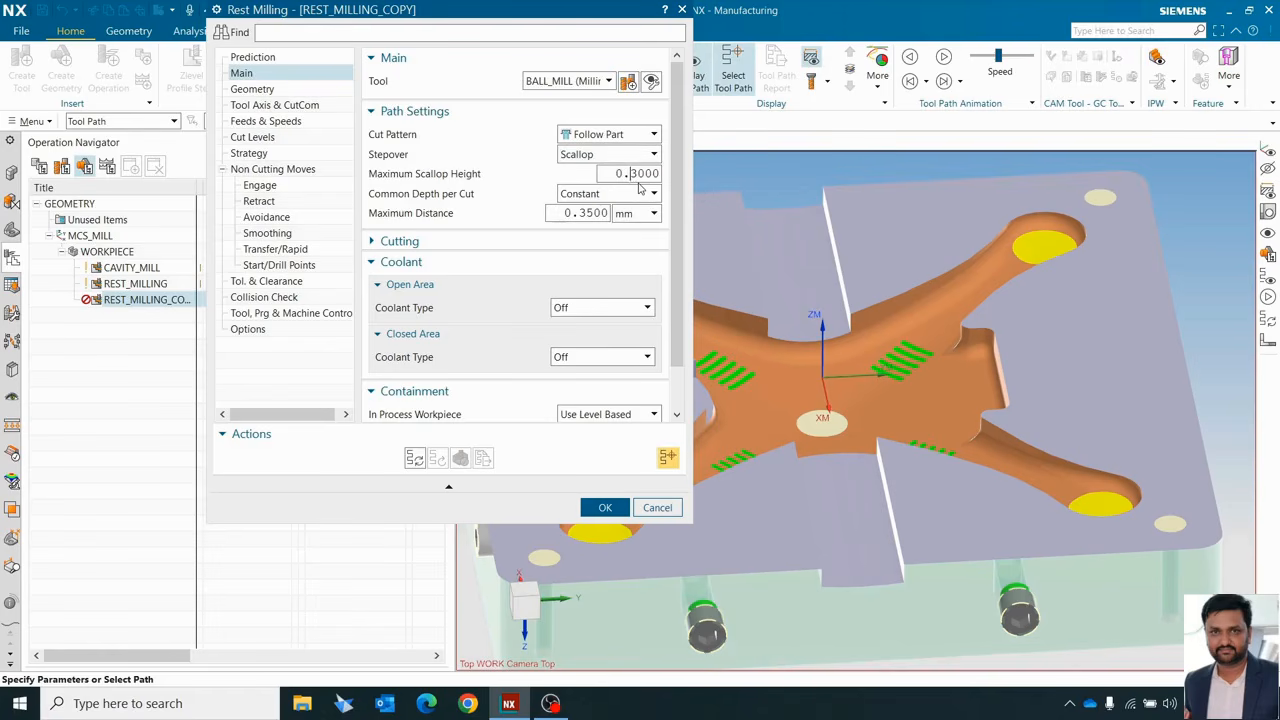
pyautogui.write('0')
# - Set the spindle speed to 8000 rpm and the cut feed rate to 800 mmpm
pyautogui.click(257, 90)
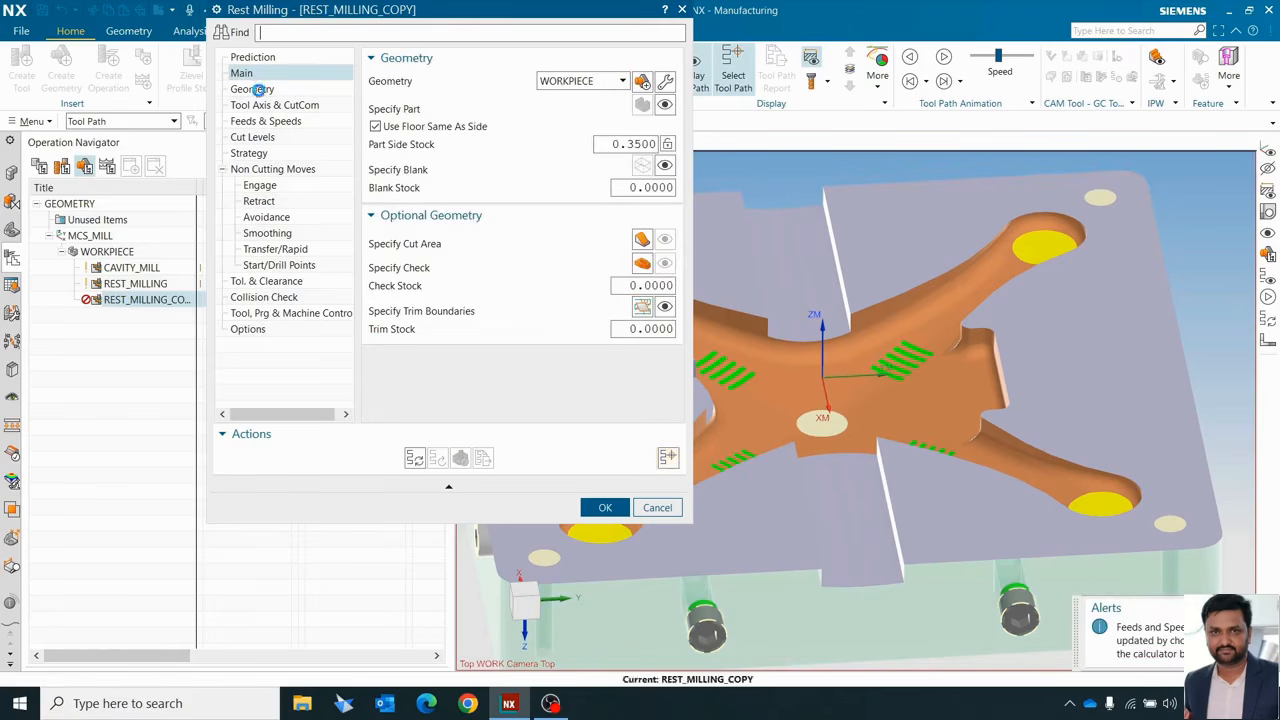
pyautogui.click(270, 121)
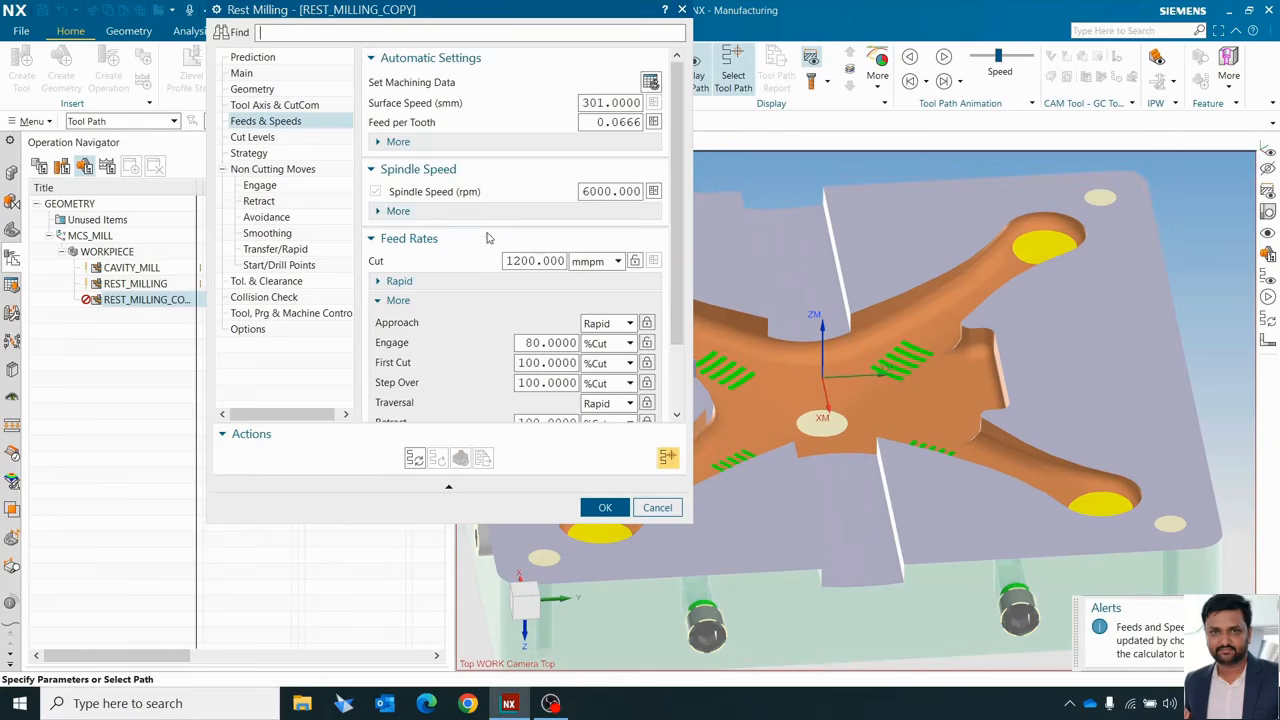
pyautogui.doubleClick(612, 194)
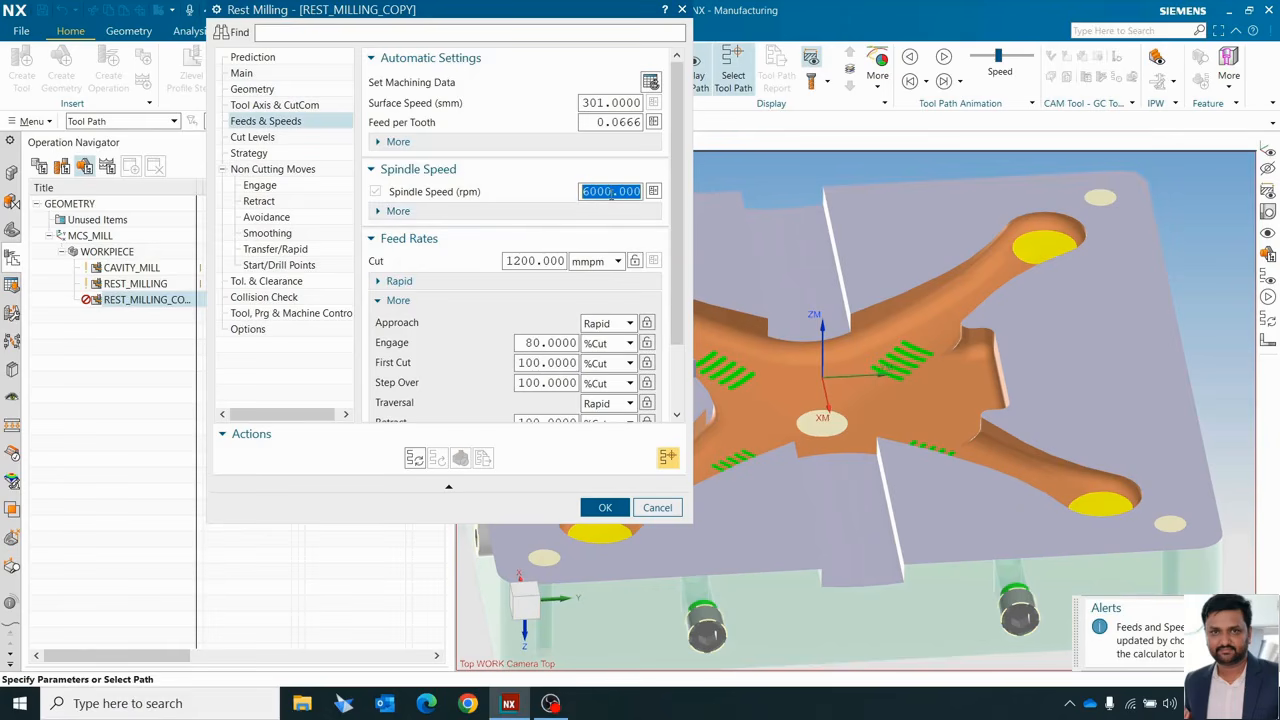
pyautogui.write('8000')
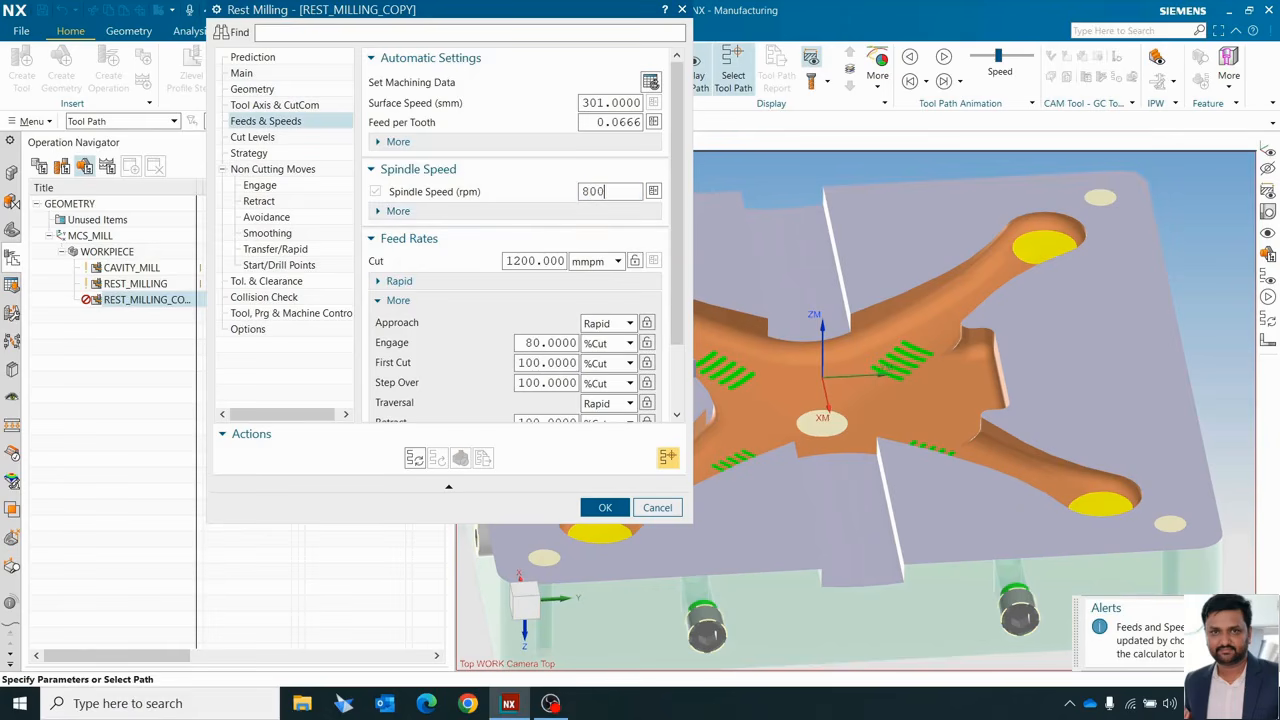
pyautogui.click(533, 261)
pyautogui.doubleClick(535, 261)
pyautogui.write('800')
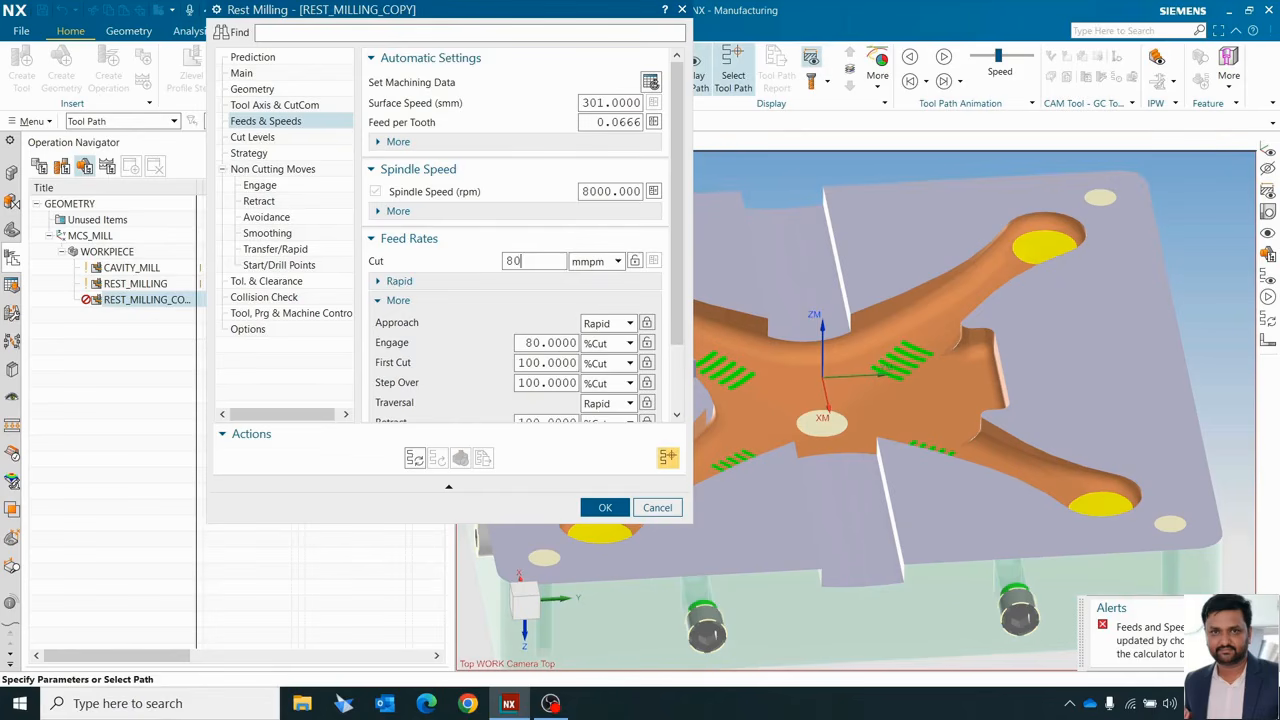
# - Set the cut levels' maximum distance to 0.25 mm and generate the tool path of the copied operation
pyautogui.click(252, 137)
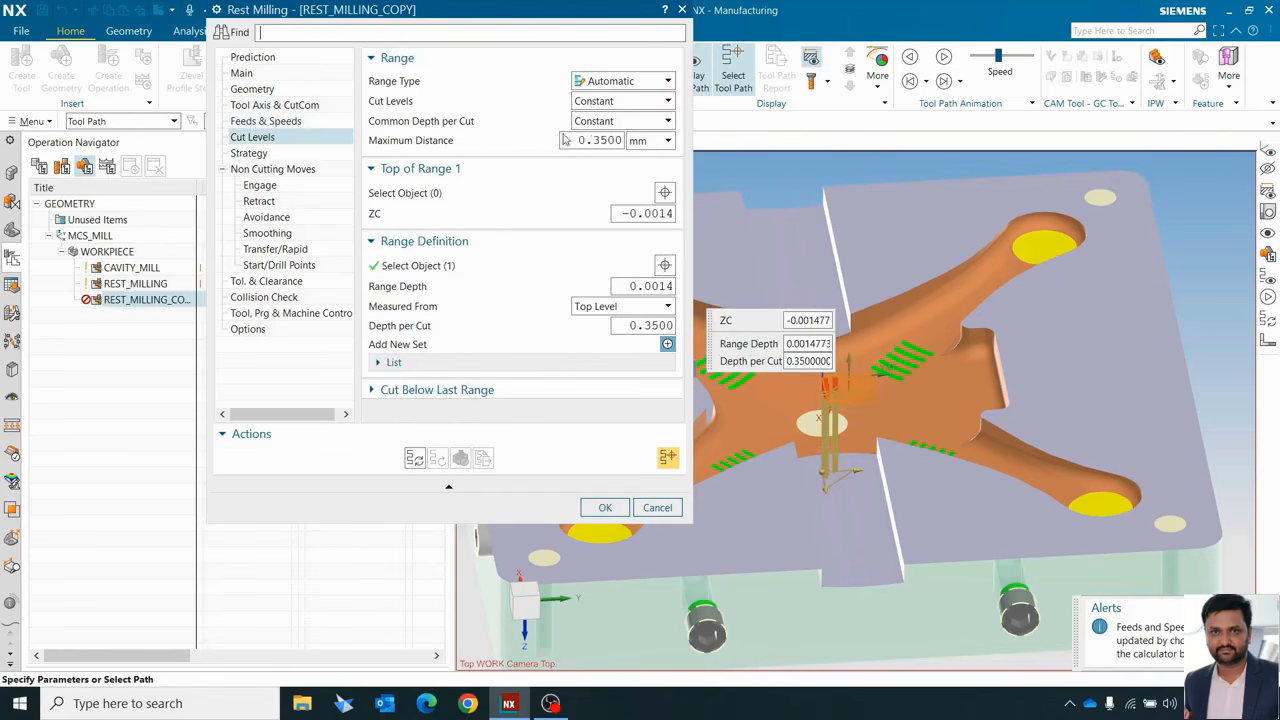
pyautogui.doubleClick(592, 140)
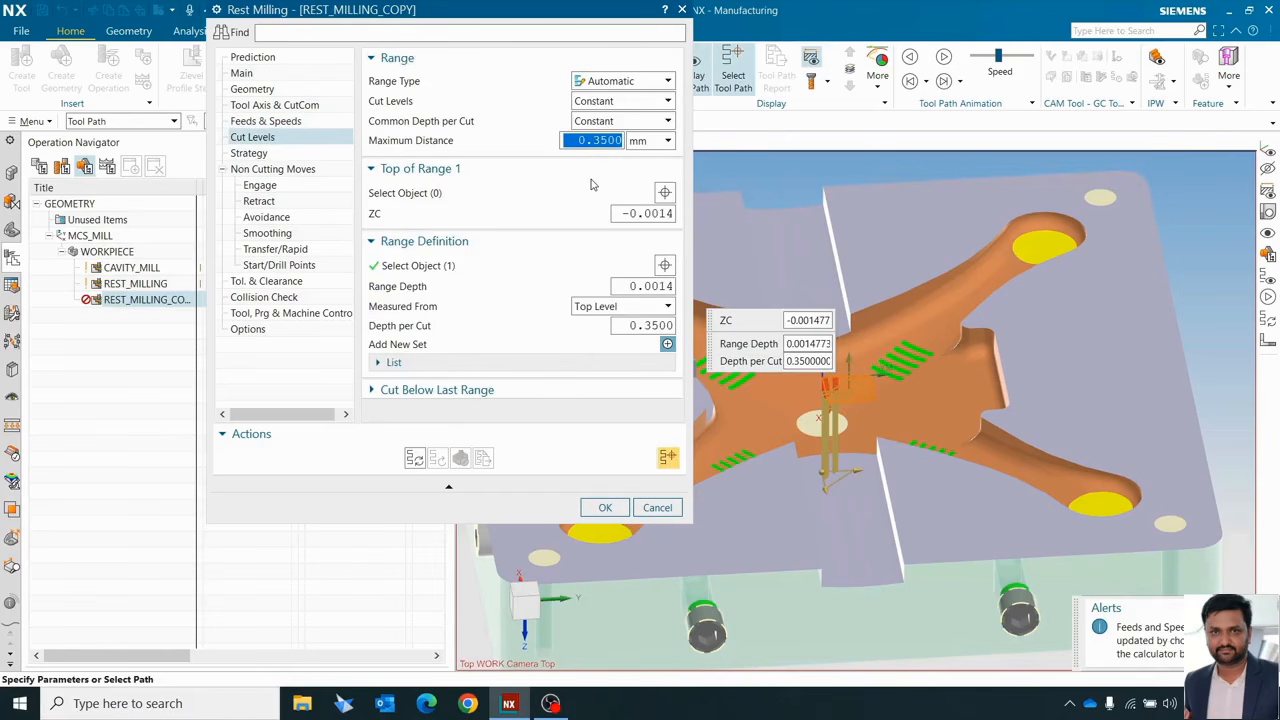
pyautogui.write('0.25')
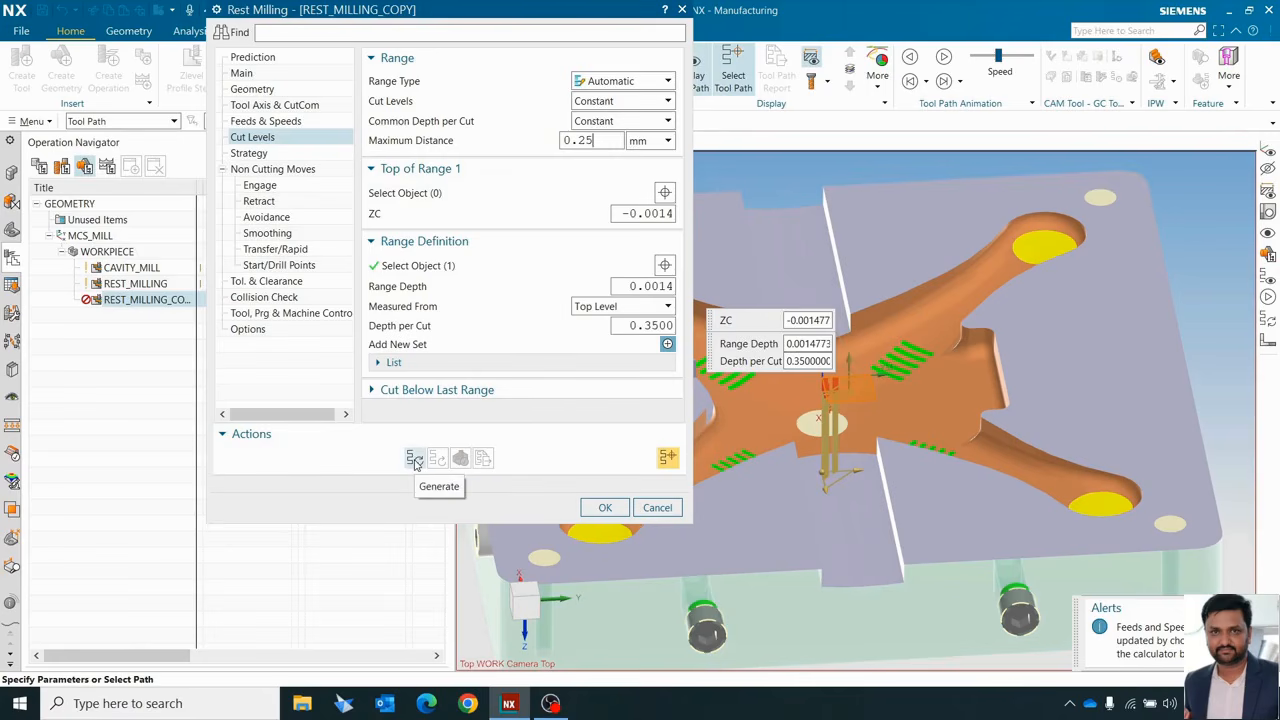
pyautogui.click(415, 460)
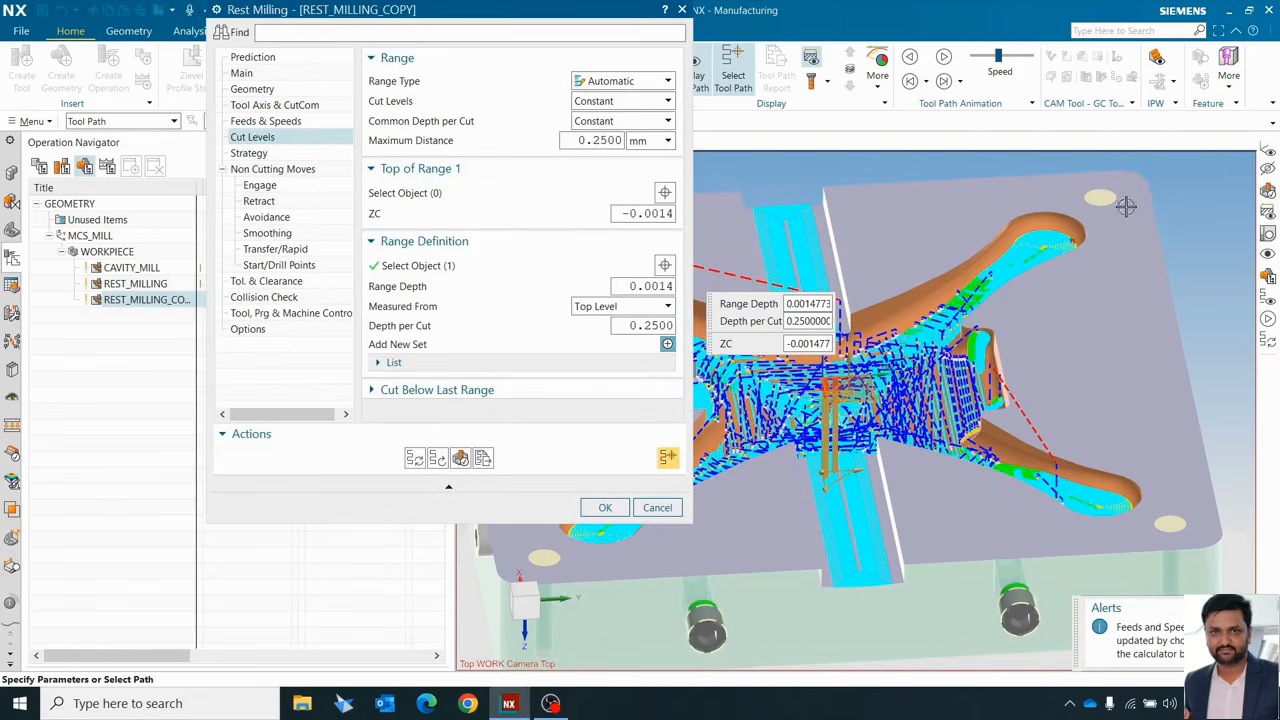
# - Examine the generated tool path of the copied rest milling operation around the cavity's side pocket, corners and arms
pyautogui.scroll(-2, 1072, 294)
pyautogui.moveTo(1043, 346)
pyautogui.mouseDown(button='middle')
pyautogui.moveTo(1056, 403)
pyautogui.moveTo(1031, 329)
pyautogui.mouseUp(button='middle')
pyautogui.scroll(8, 1025, 335)
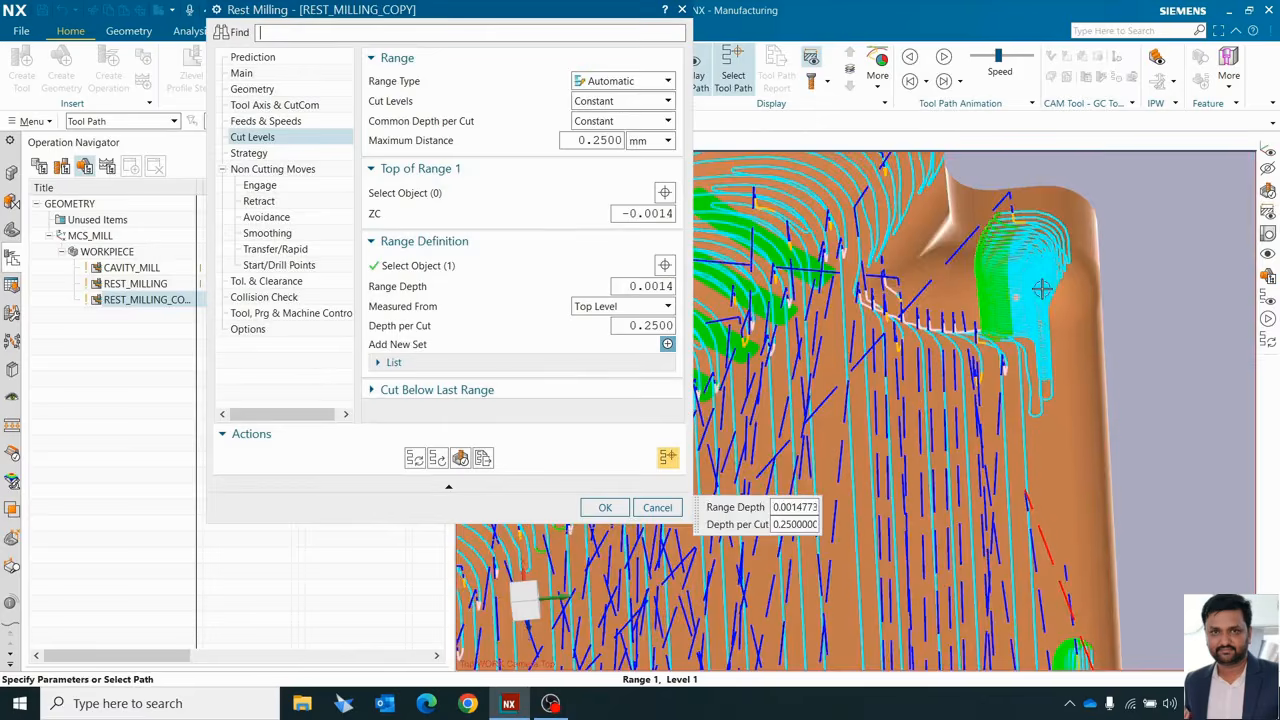
pyautogui.scroll(-6, 934, 250)
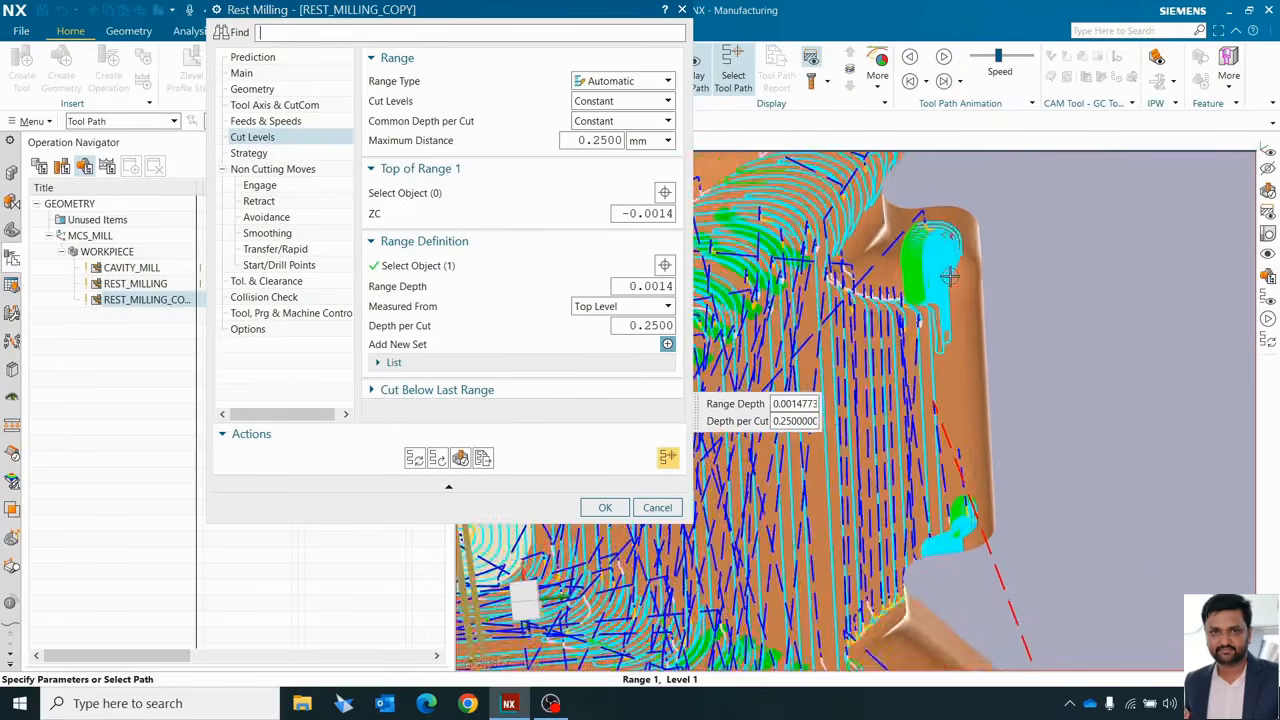
pyautogui.moveTo(959, 395); pyautogui.dragTo(975, 425, button='middle')
pyautogui.scroll(8, 986, 454)
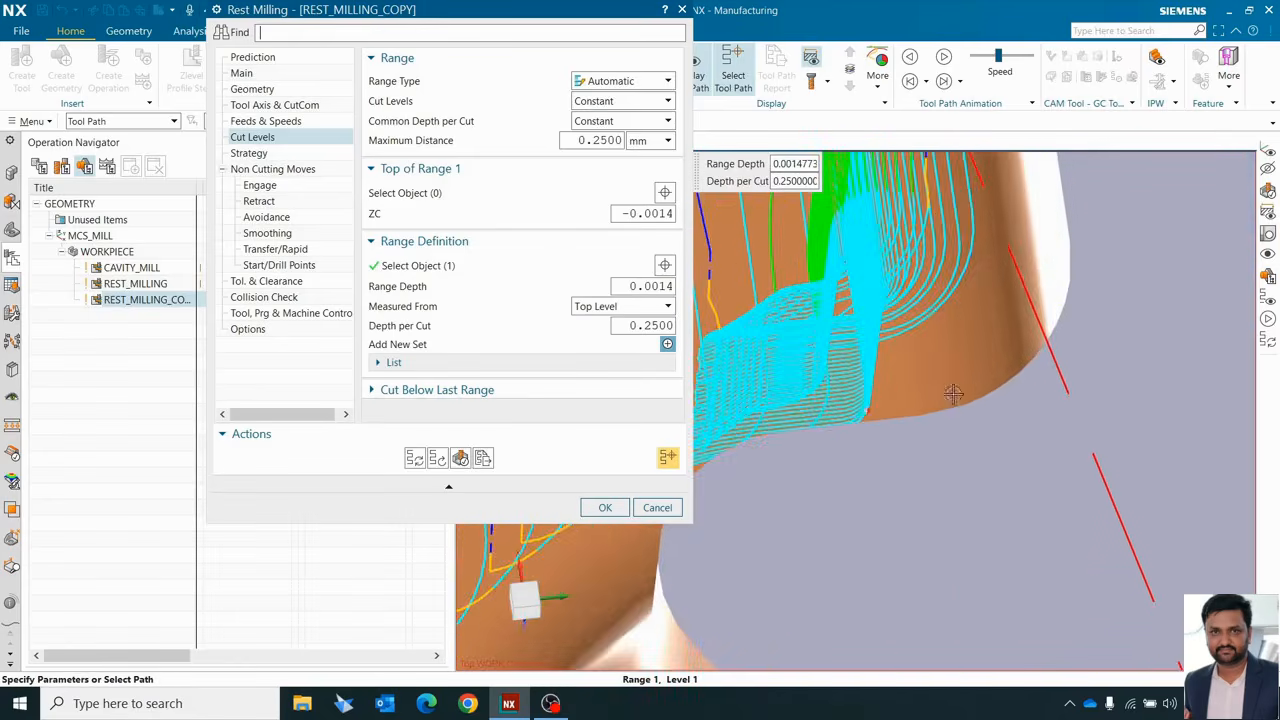
pyautogui.scroll(-1, 942, 262)
pyautogui.scroll(-2, 942, 262)
pyautogui.moveTo(943, 323); pyautogui.dragTo(961, 322, button='middle')
pyautogui.scroll(4, 960, 232)
pyautogui.scroll(-5, 943, 284)
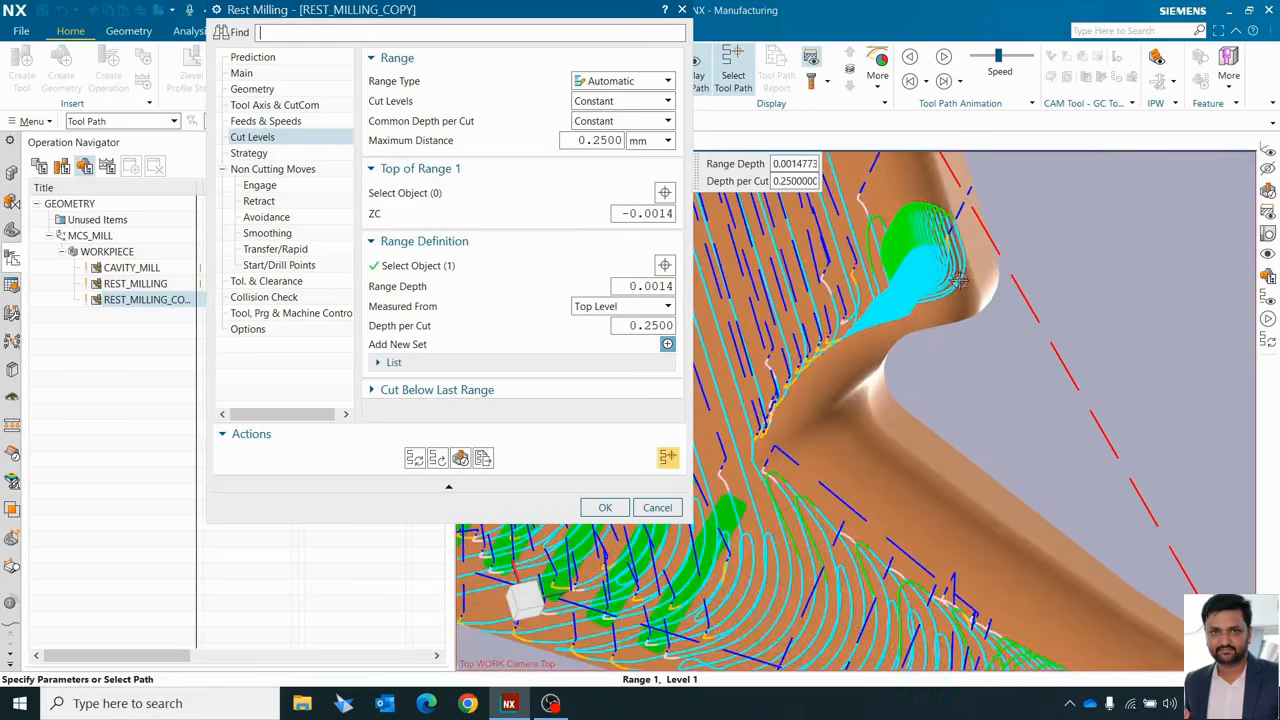
pyautogui.scroll(-5, 973, 323)
pyautogui.moveTo(973, 323); pyautogui.dragTo(950, 360, button='middle')
# - Verify the copied operation by playing the 3D dynamic material removal, raising the animation speed to 6
pyautogui.click(460, 457)
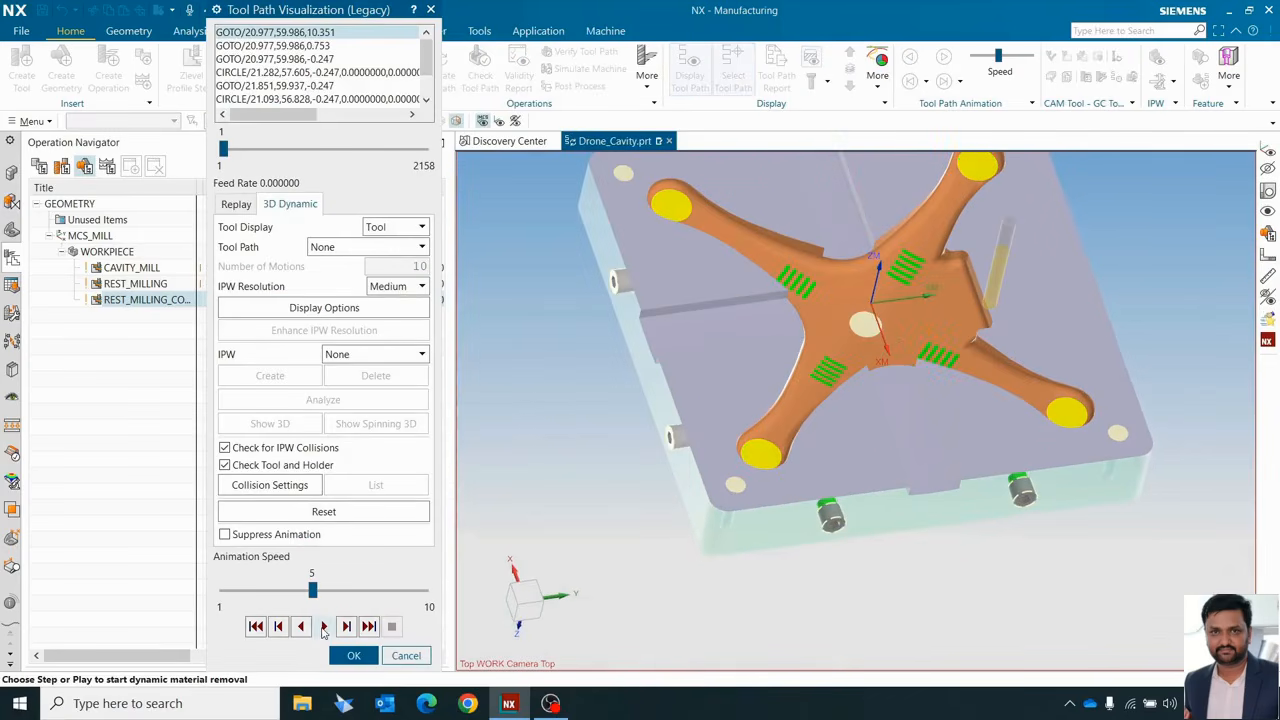
pyautogui.click(323, 626)
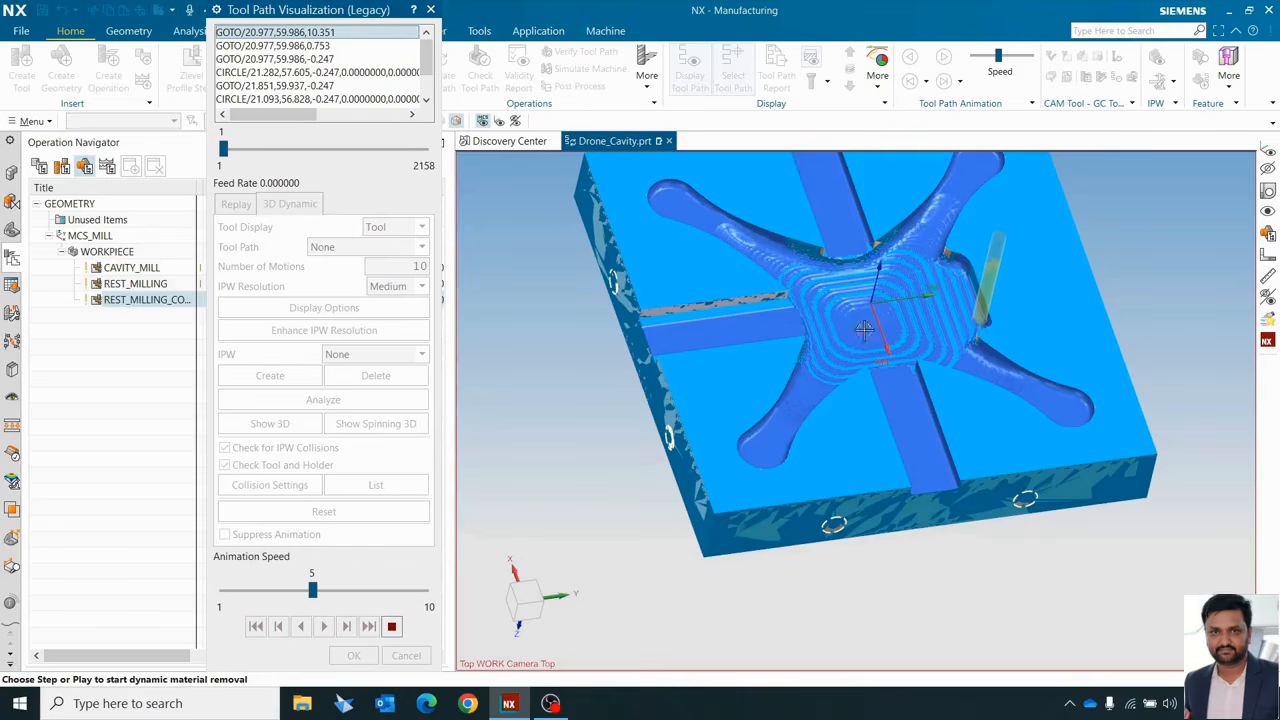
pyautogui.scroll(10, 937, 285)
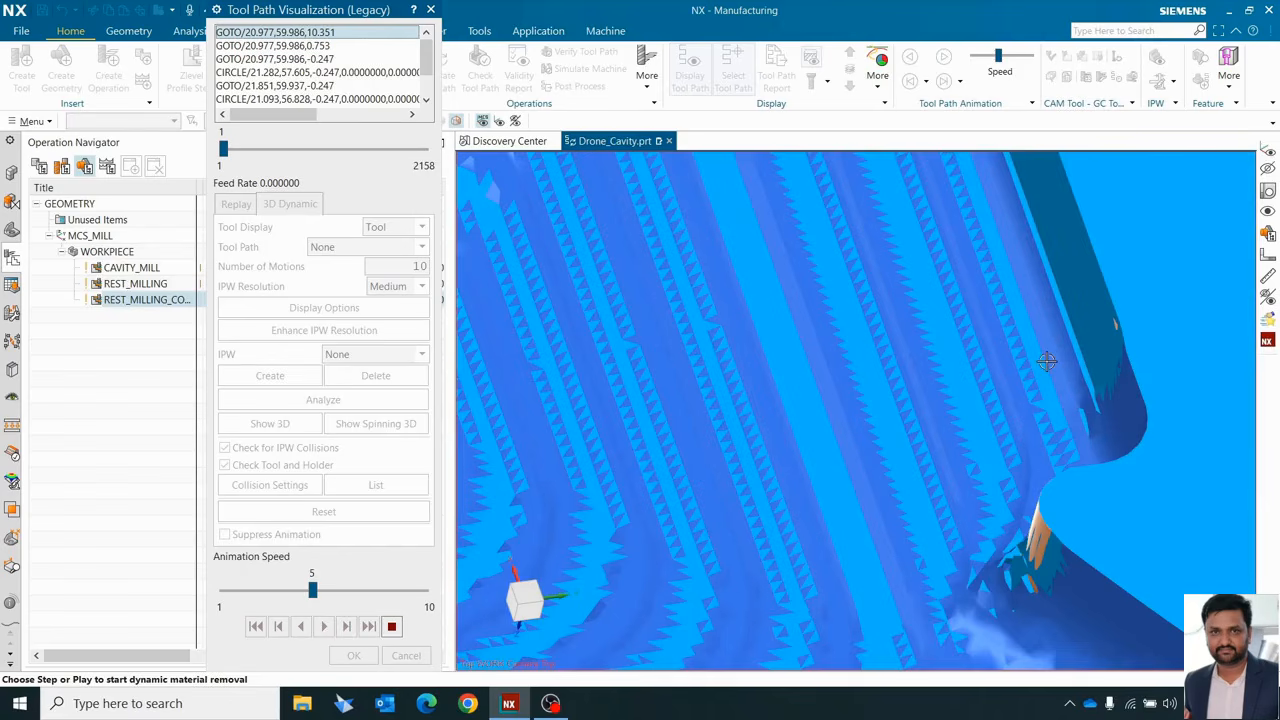
pyautogui.scroll(-10, 1082, 471)
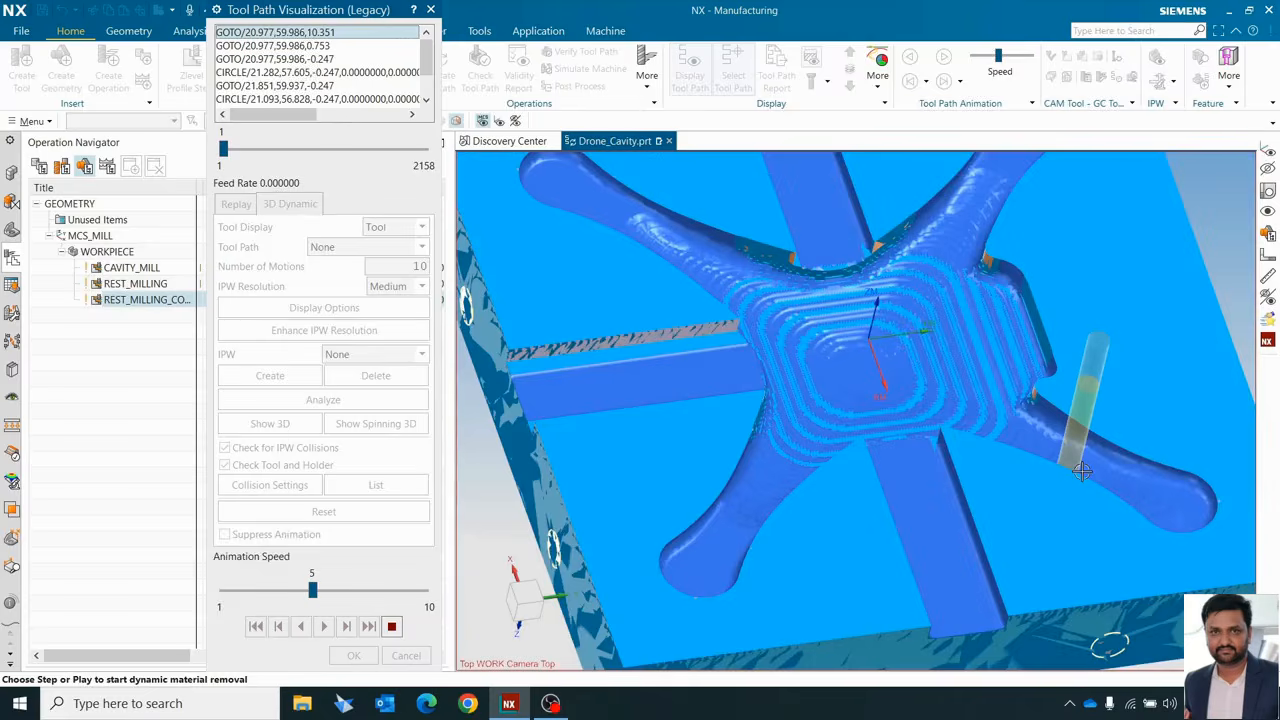
pyautogui.scroll(3, 1082, 471)
pyautogui.scroll(-8, 1112, 471)
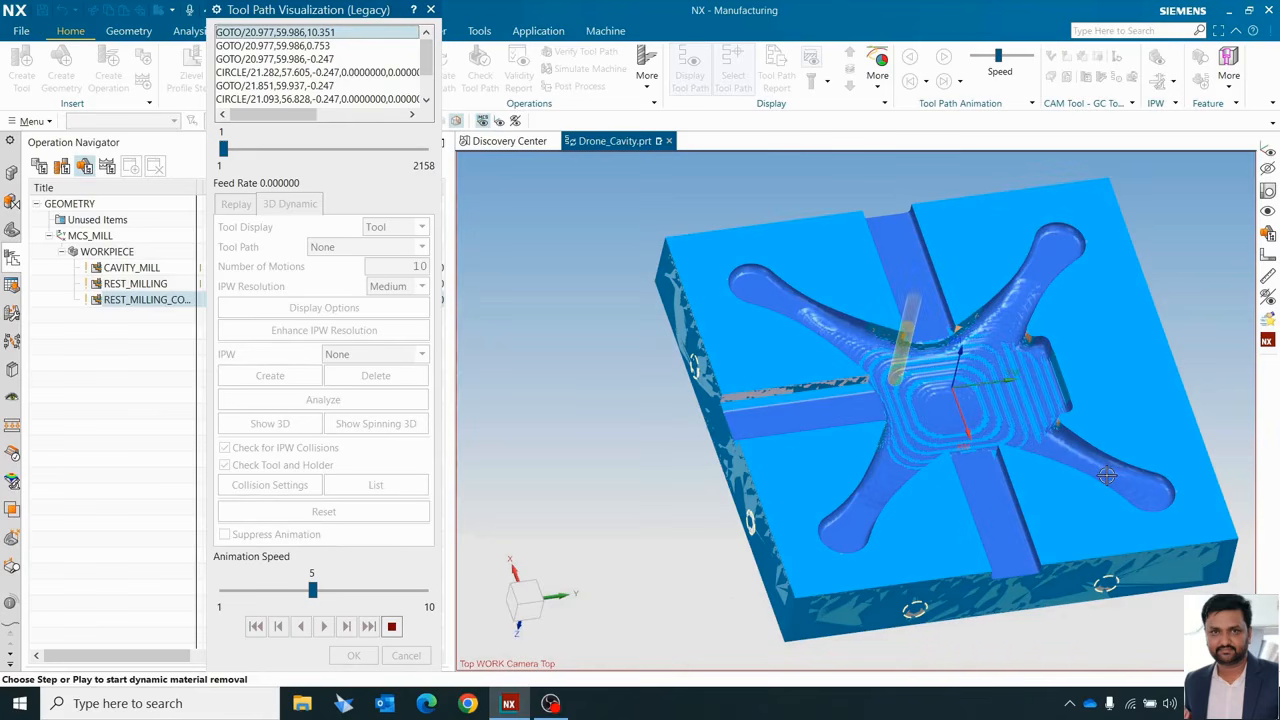
pyautogui.click(409, 586)
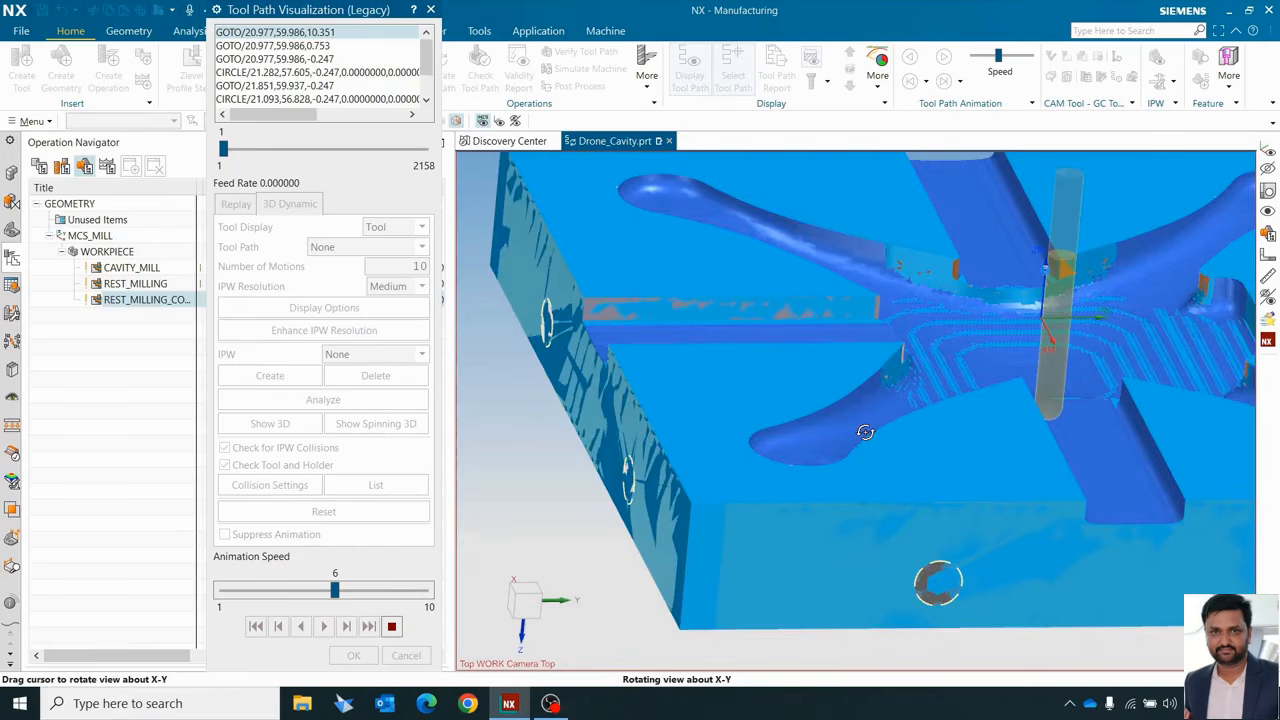
pyautogui.moveTo(866, 429); pyautogui.dragTo(857, 429, button='middle')
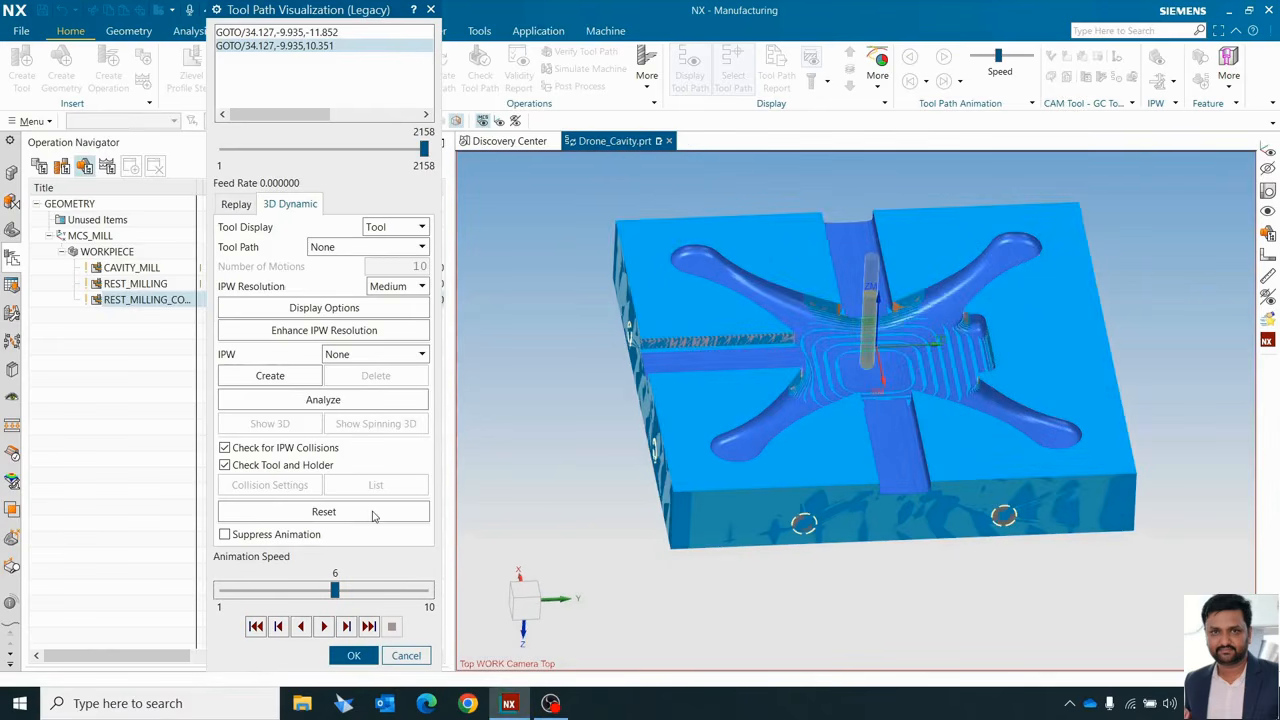
# - Analyze the machined workpiece and measure the remaining stock at several points on the cavity's arms, centre area and channels
pyautogui.click(372, 399)
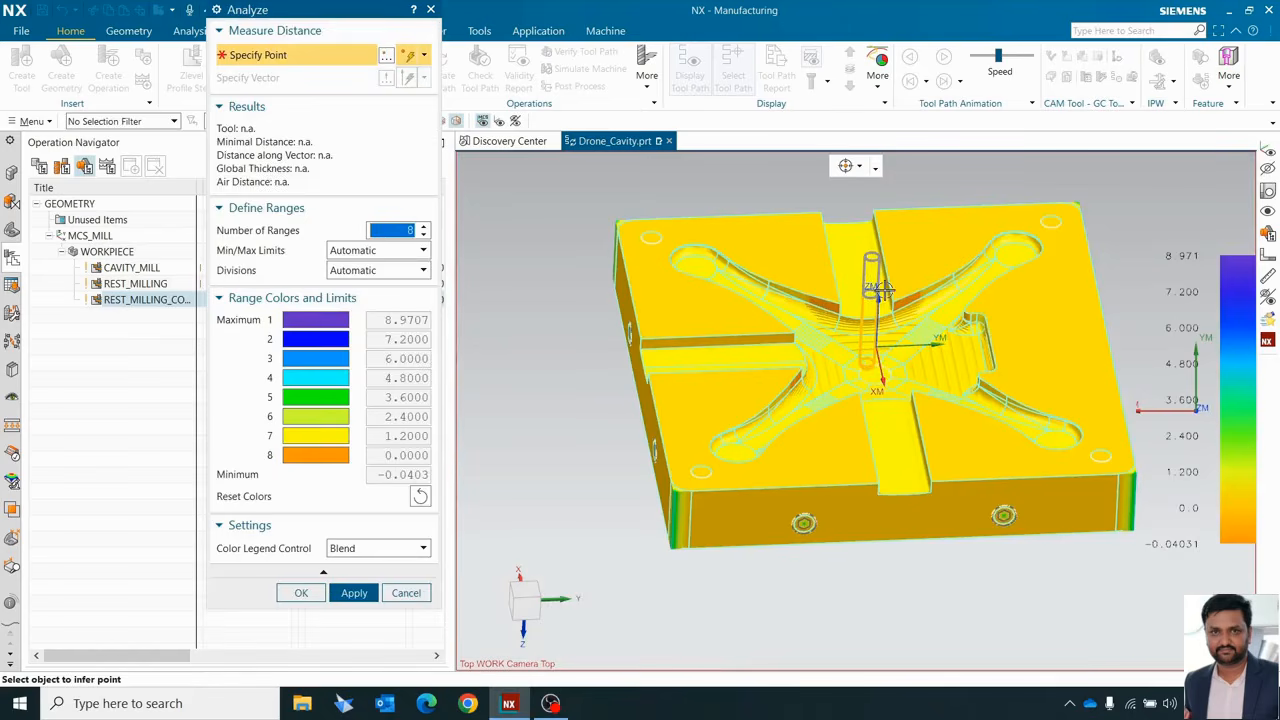
pyautogui.scroll(5, 880, 288)
pyautogui.click(1045, 303)
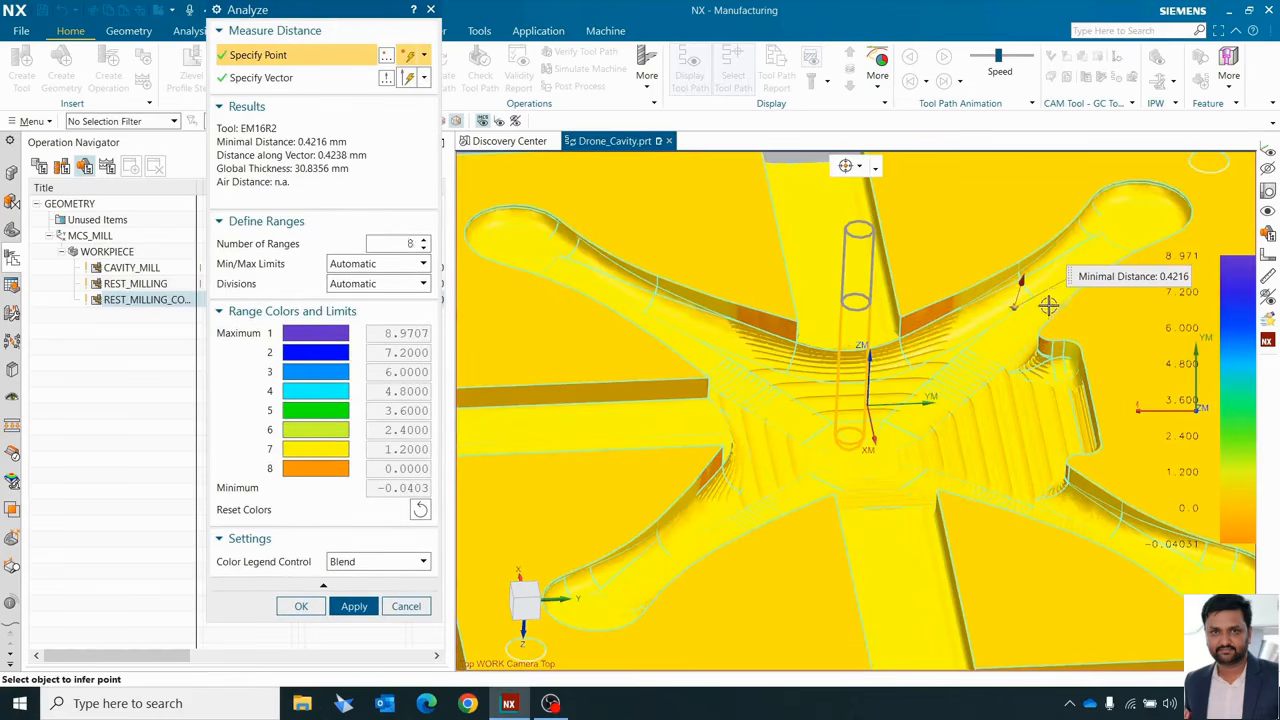
pyautogui.click(789, 423)
pyautogui.click(673, 540)
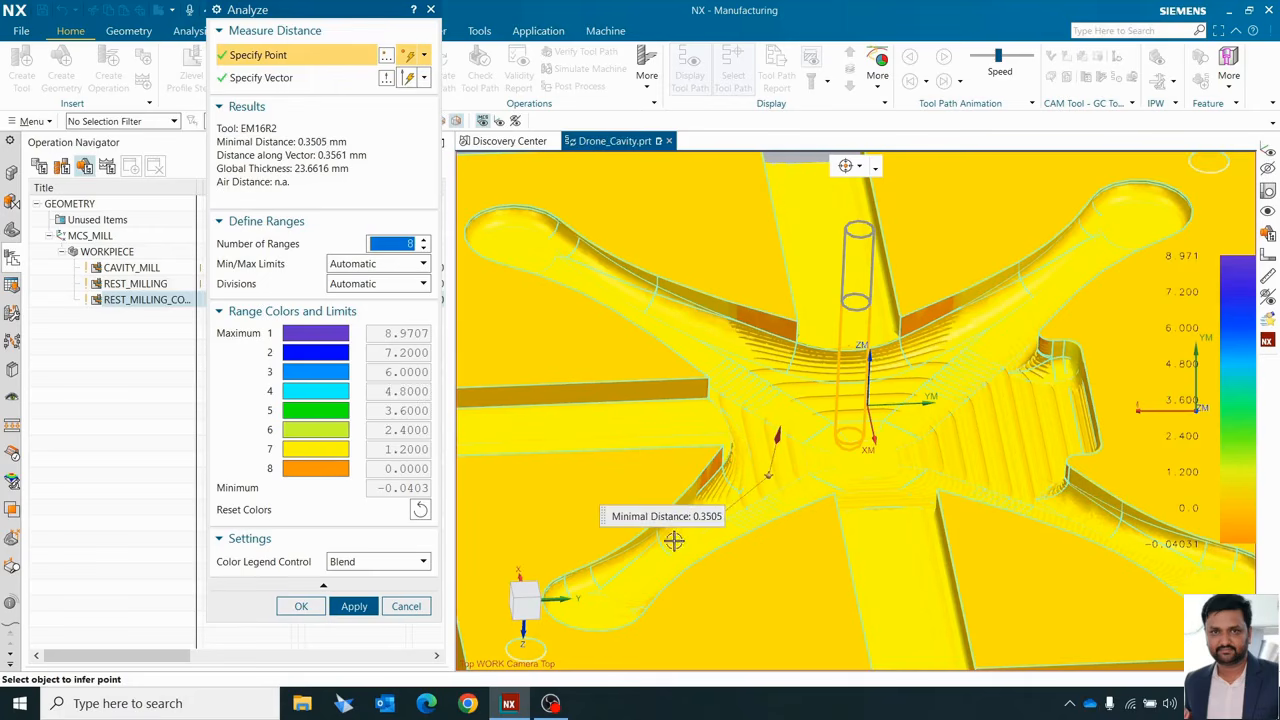
pyautogui.click(557, 422)
pyautogui.click(600, 292)
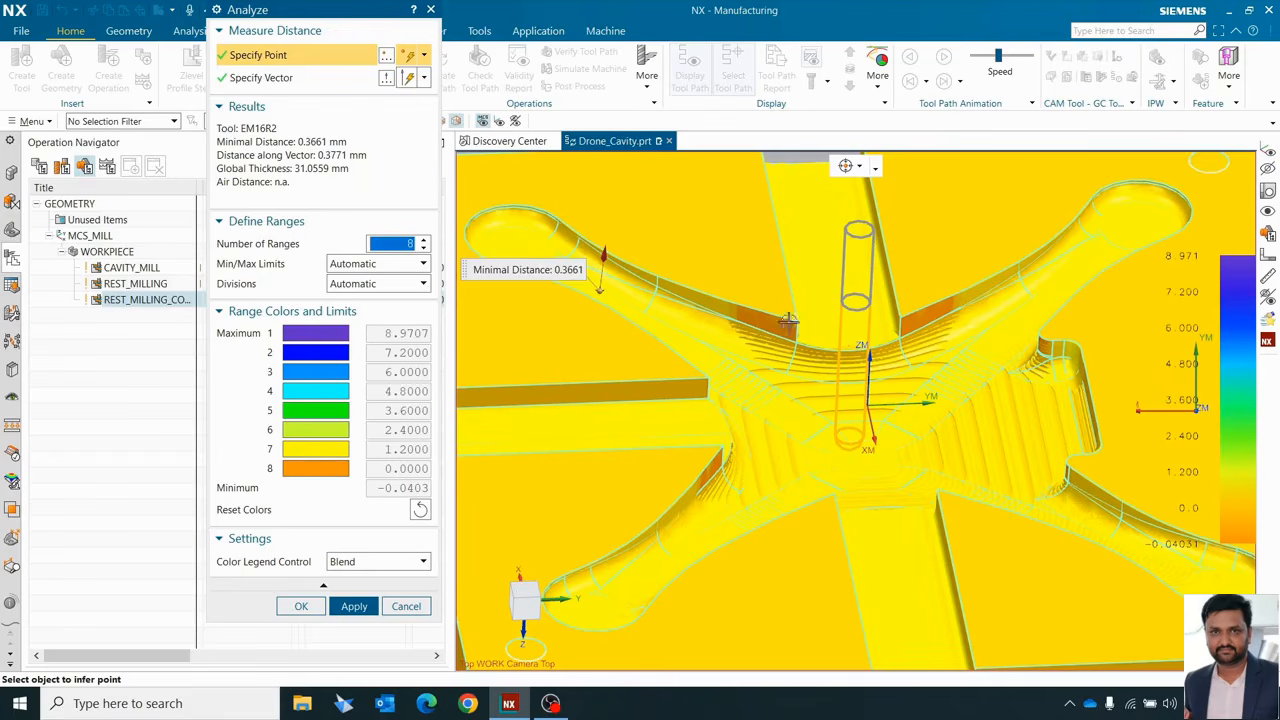
pyautogui.click(858, 296)
pyautogui.scroll(-3, 791, 286)
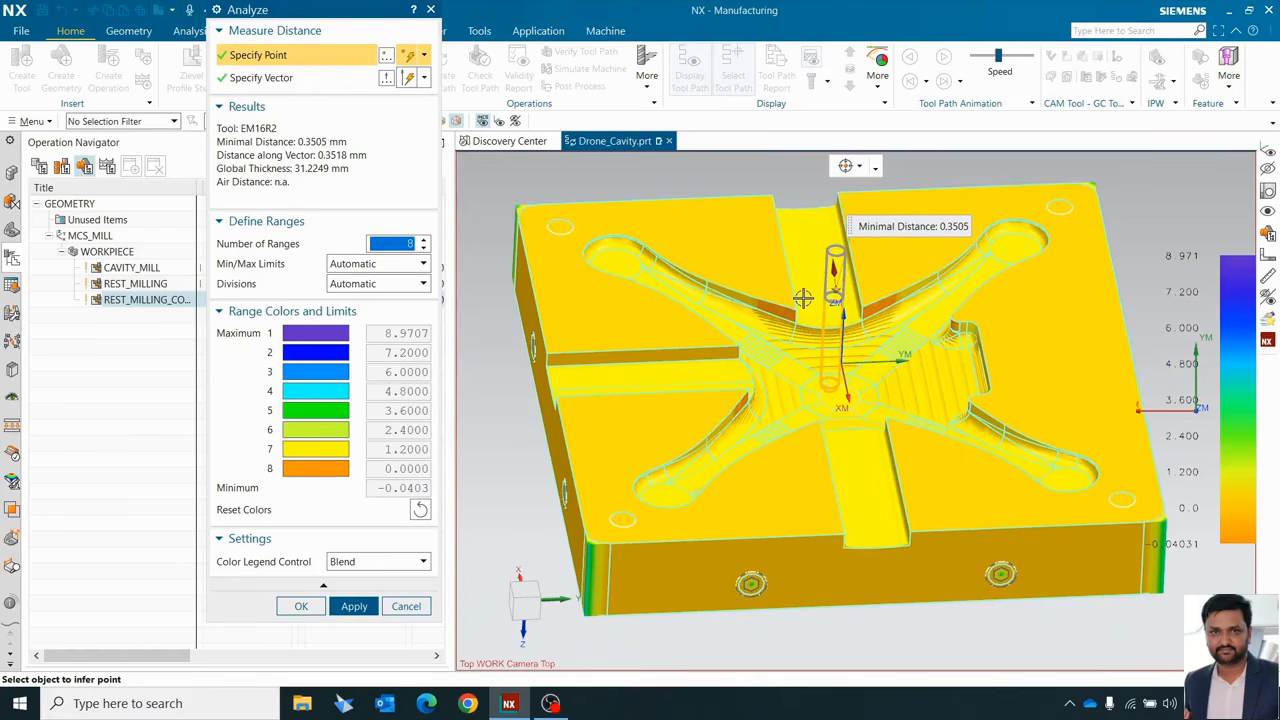
pyautogui.moveTo(815, 313); pyautogui.dragTo(815, 326, button='middle')
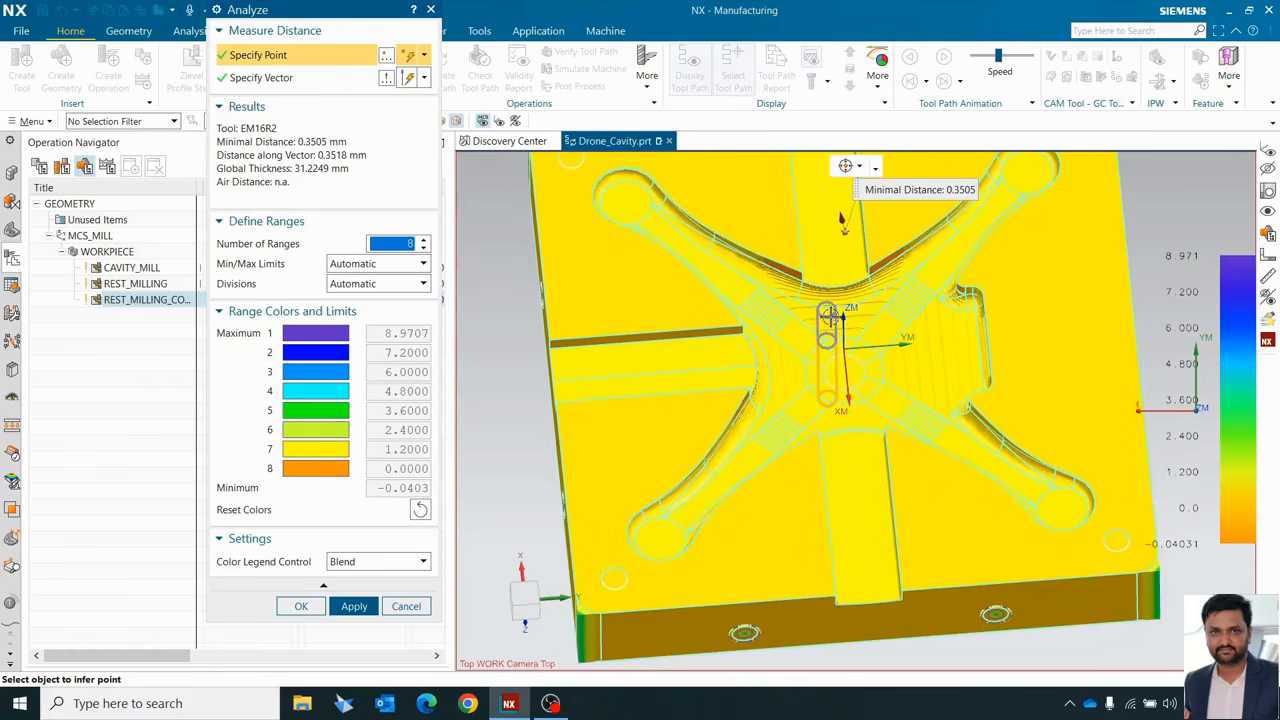
pyautogui.click(316, 607)
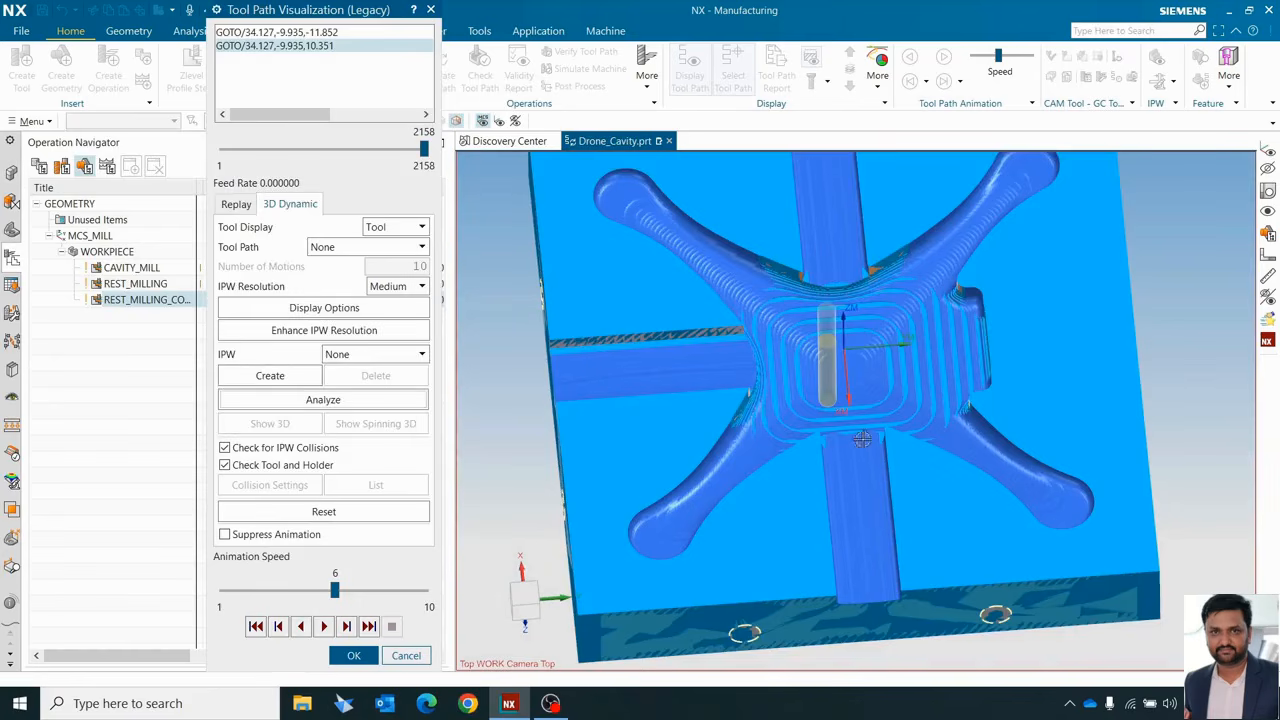
pyautogui.moveTo(853, 437)
pyautogui.mouseDown(button='middle')
pyautogui.moveTo(852, 409)
pyautogui.moveTo(846, 436)
pyautogui.mouseUp(button='middle')
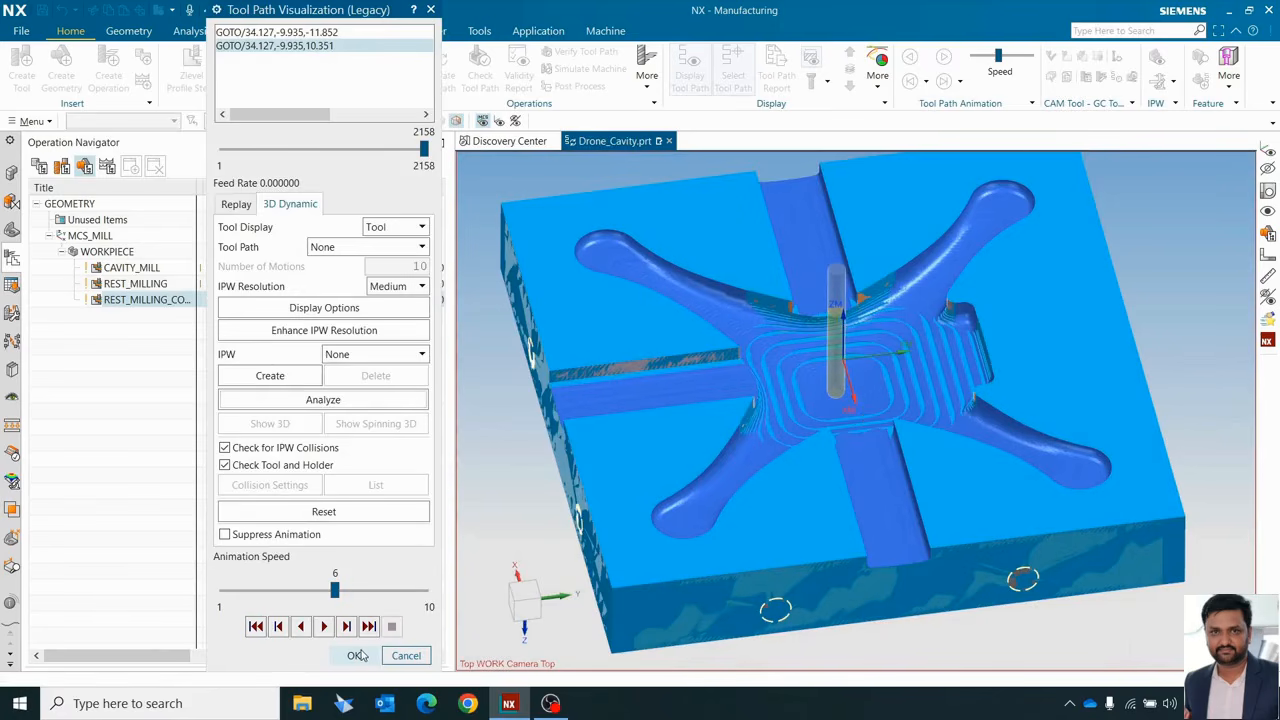